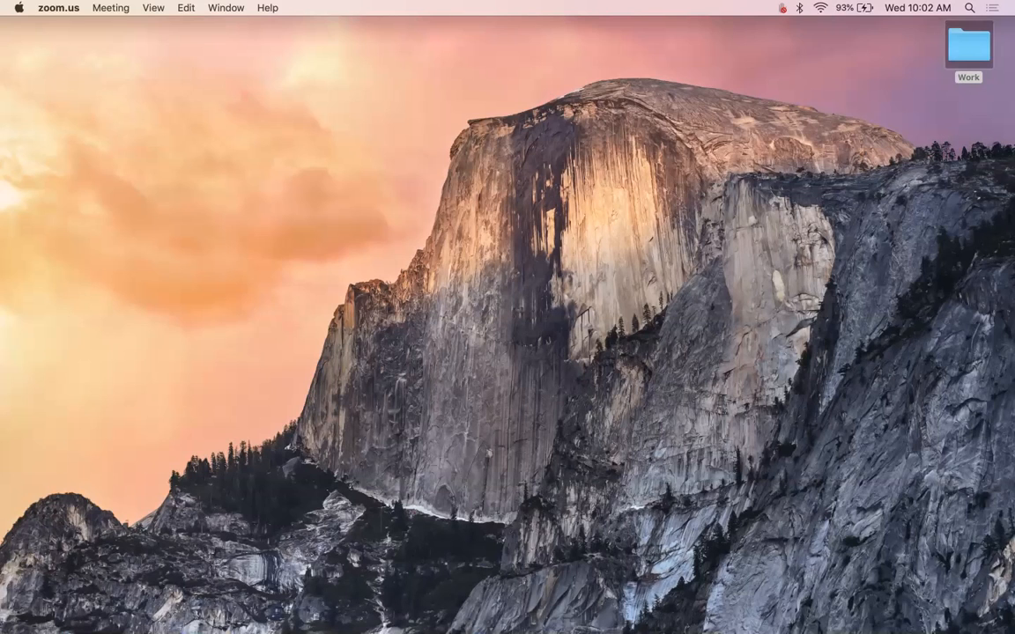
mouse_move(257, 630)
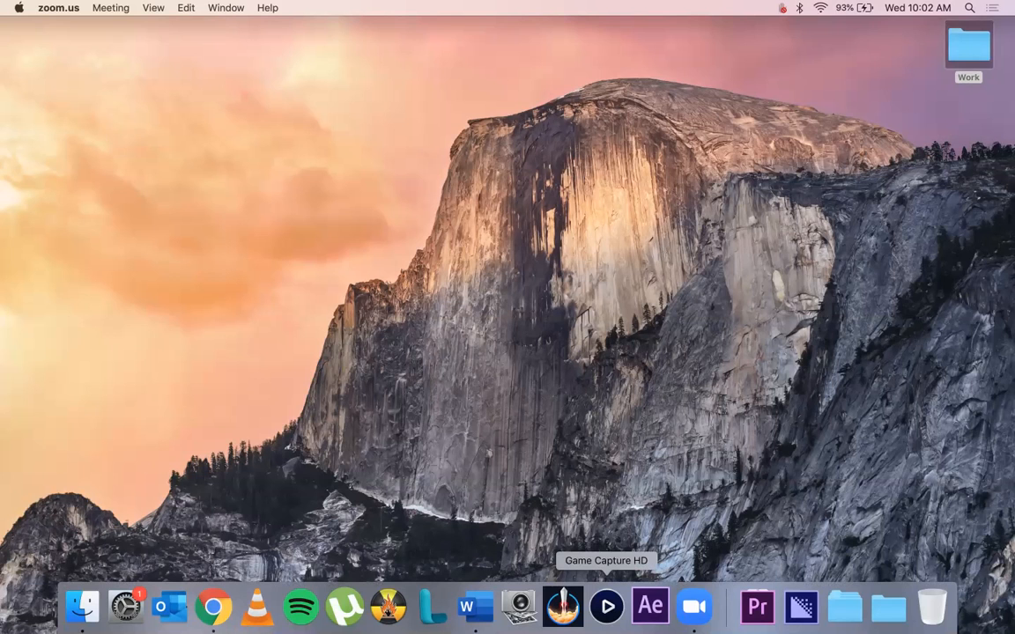
left_click(475, 606)
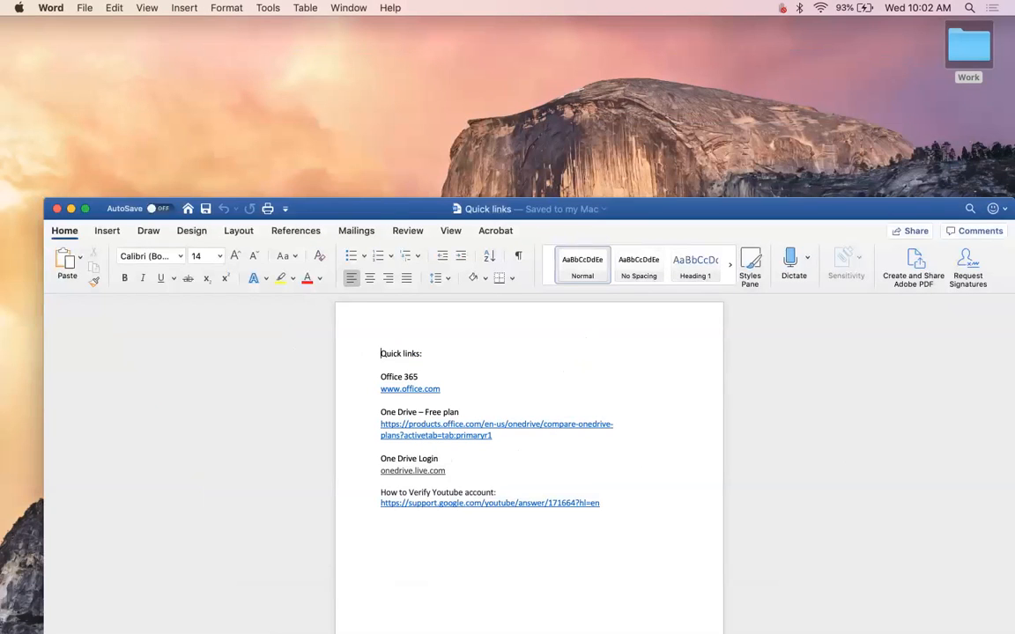
left_click(410, 388)
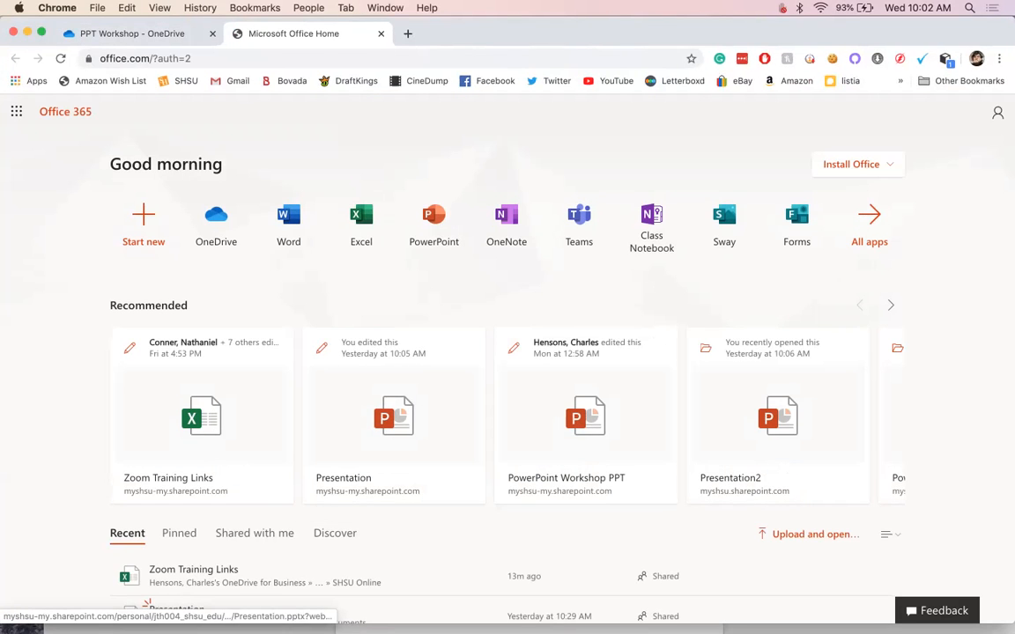
Step: Sign out of Office 365, sign back in with the university account, and choose to stay signed in
left_click(997, 112)
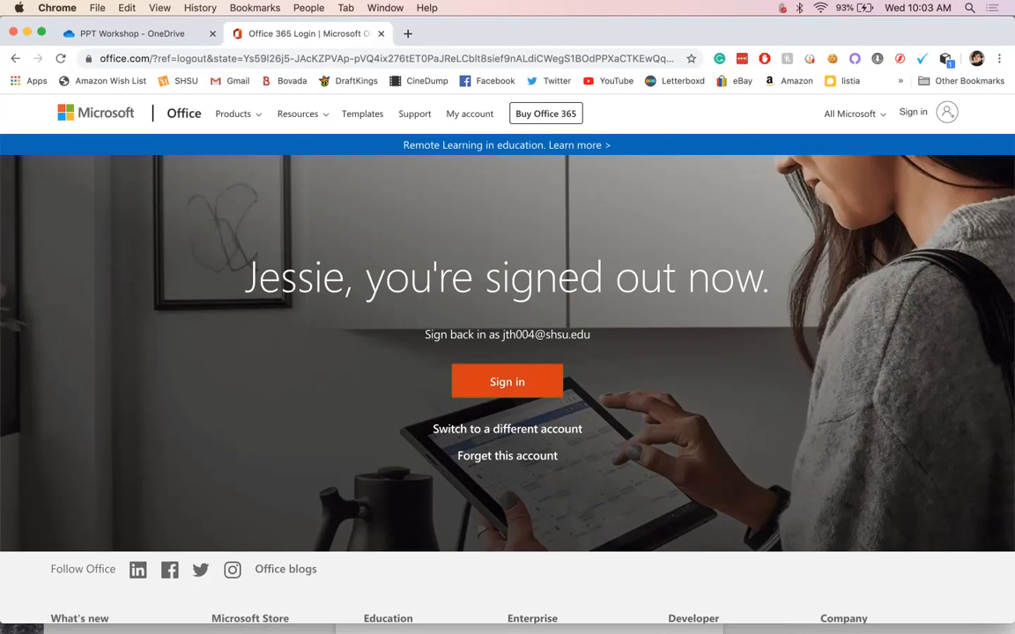
left_click(506, 381)
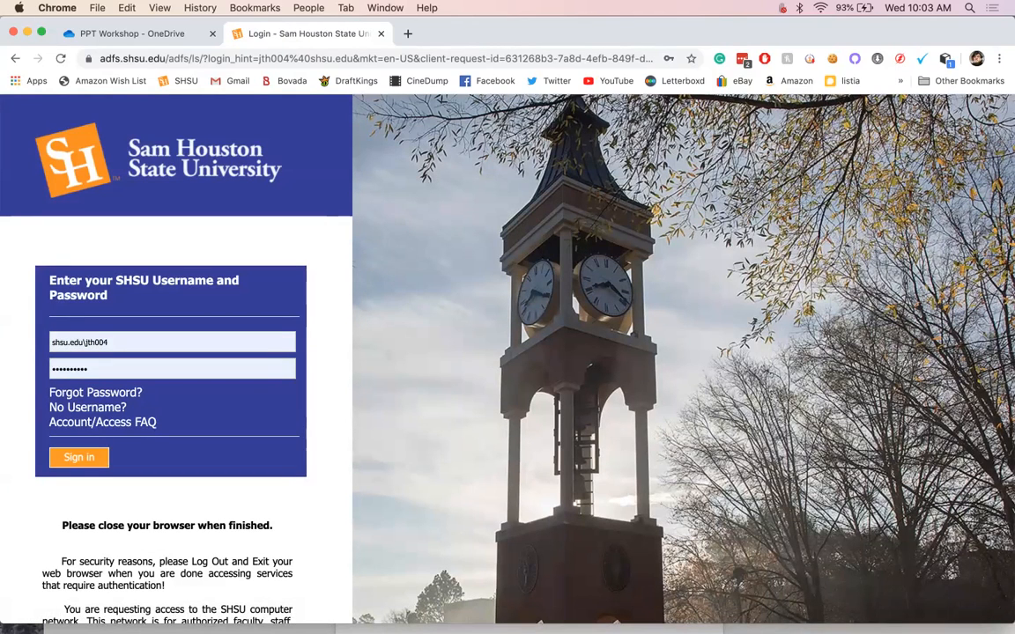
left_click(15, 58)
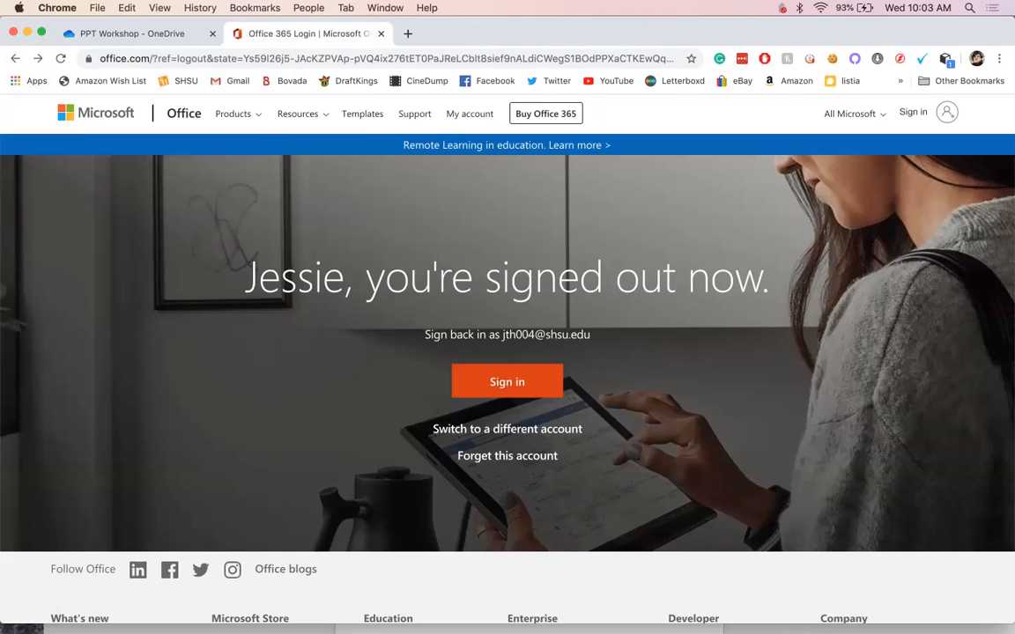
left_click(506, 381)
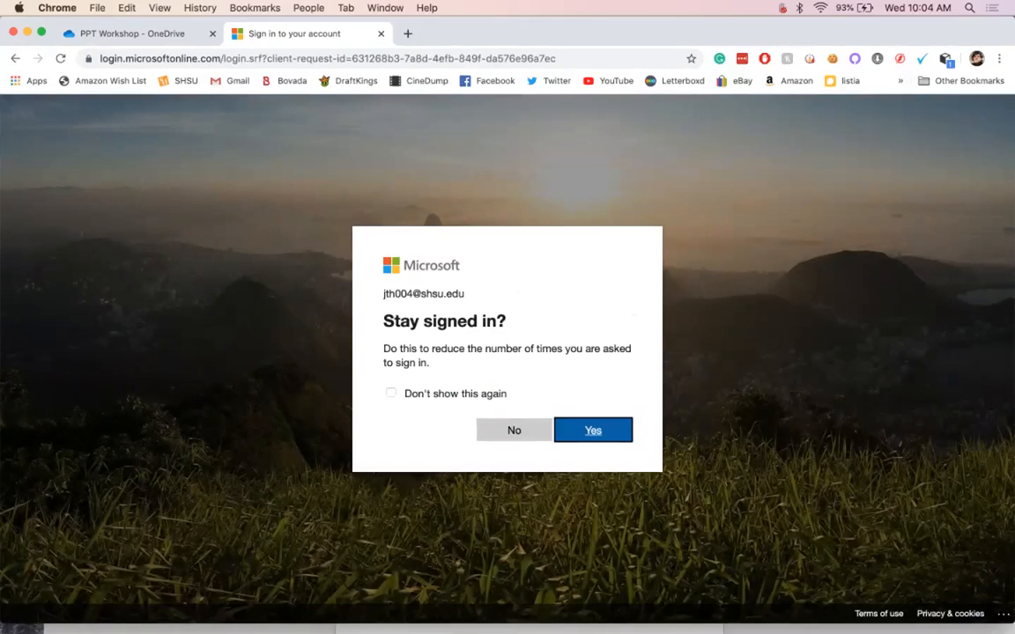
left_click(593, 430)
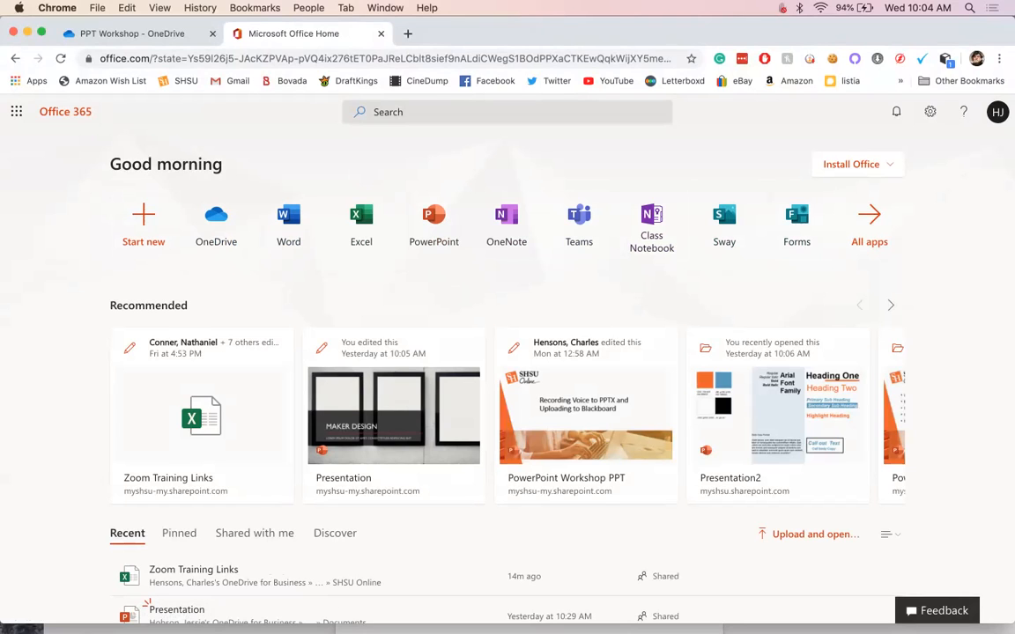
Step: Look over the online PowerPoint start page with its themes and files, and return to the Office home page
left_click(433, 224)
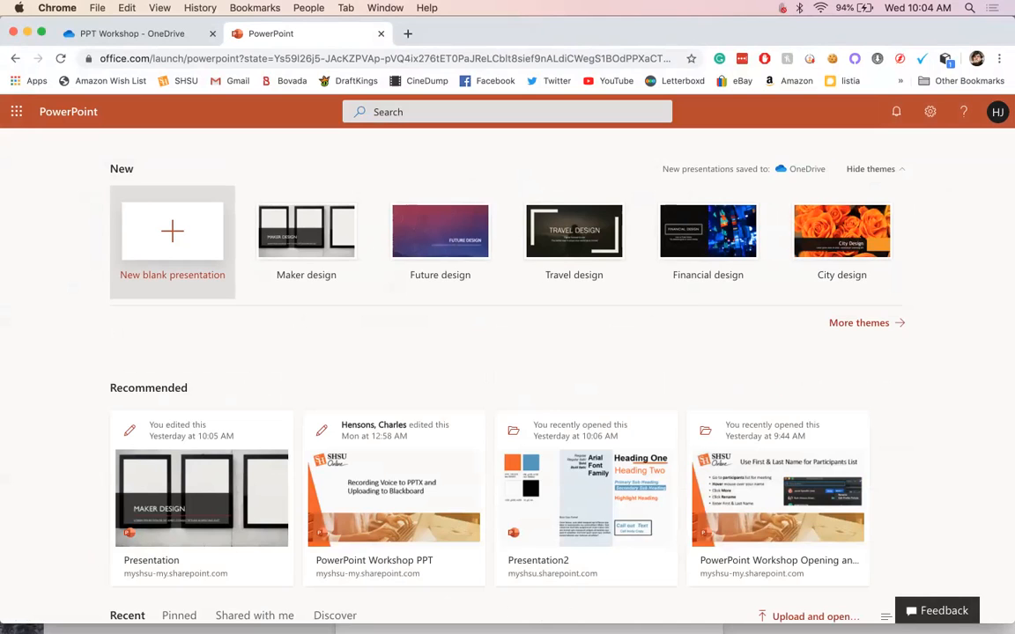
scroll(506, 352, "down", 4)
scroll(507, 353, "up", 4)
left_click(15, 58)
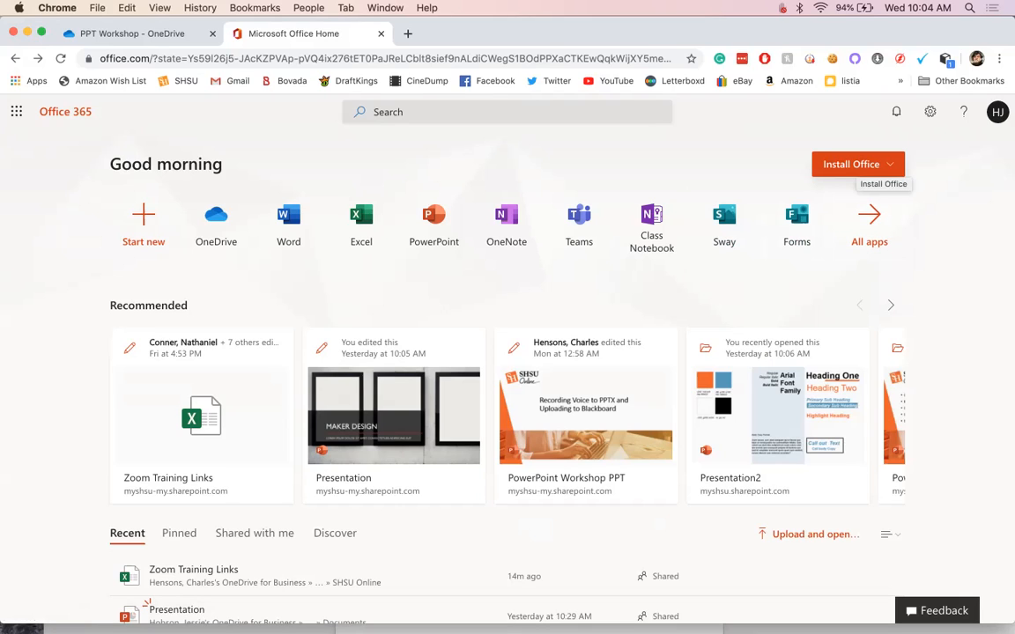
Step: View the Install Office options for desktop apps without starting an installation
left_click(851, 164)
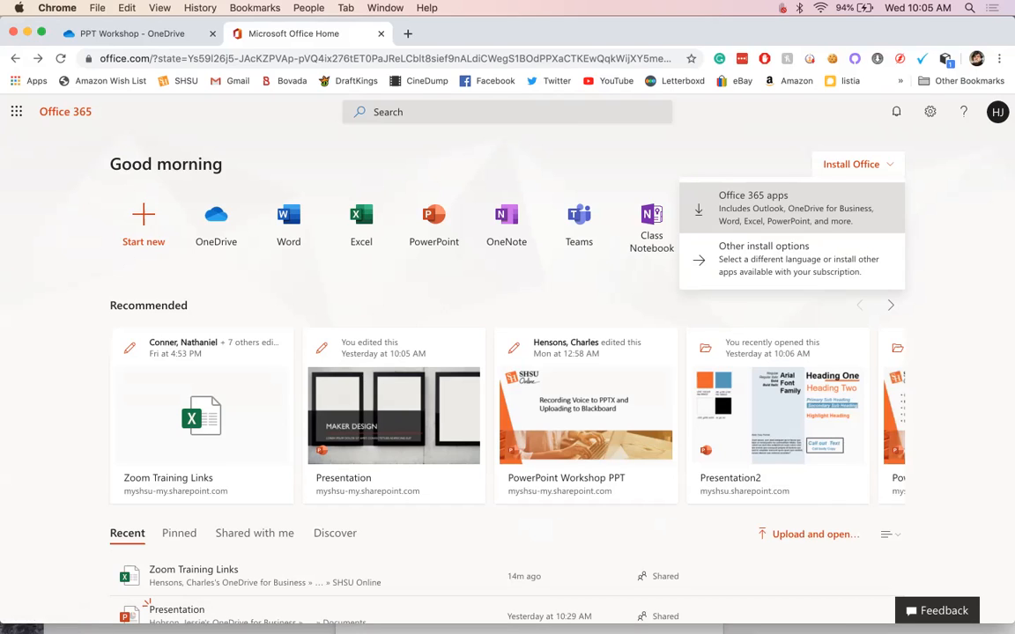
left_click(450, 283)
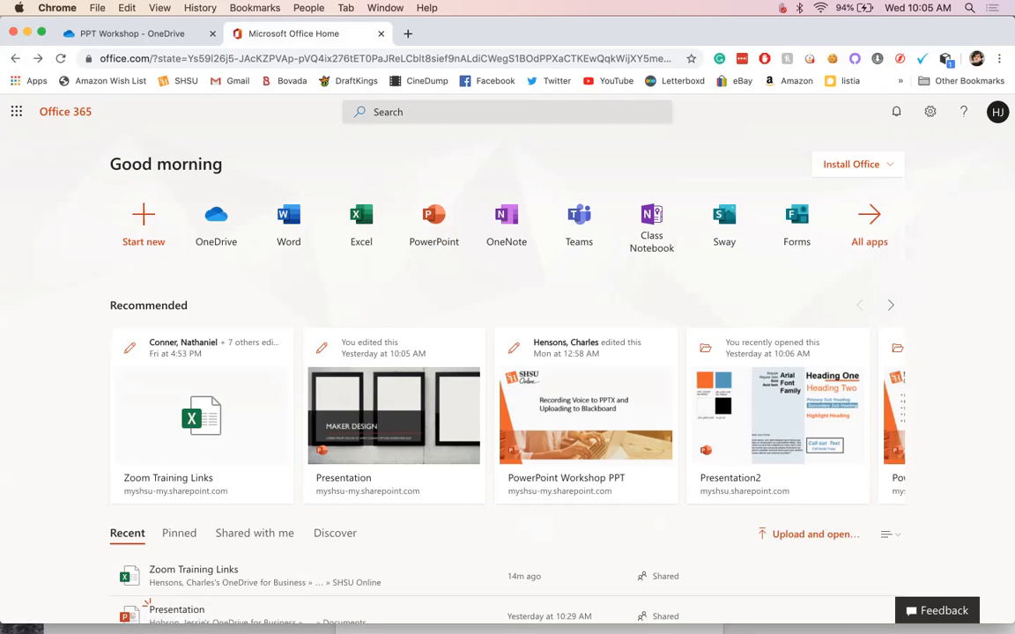
scroll(507, 353, "down", 1)
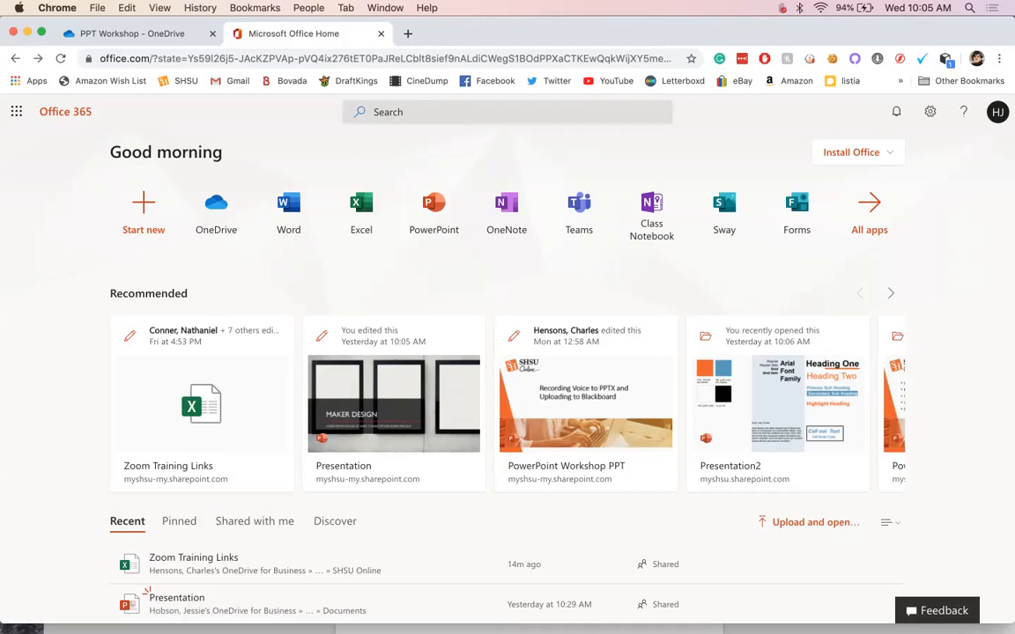
Step: Minimize the browser and the Quick links document to clear the desktop
mouse_move(343, 617)
mouse_move(520, 617)
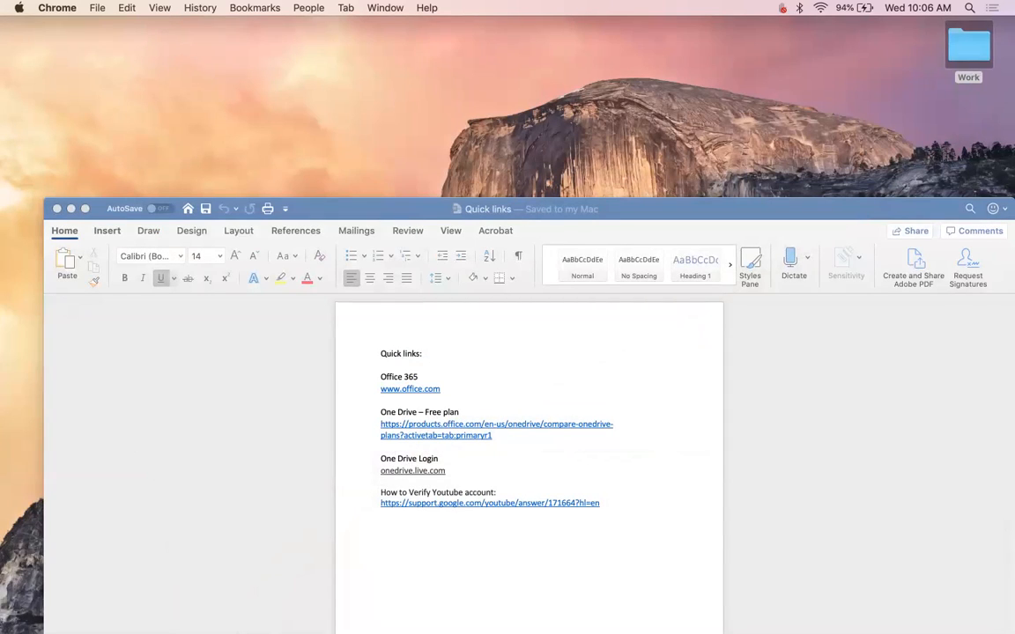
left_click(72, 209)
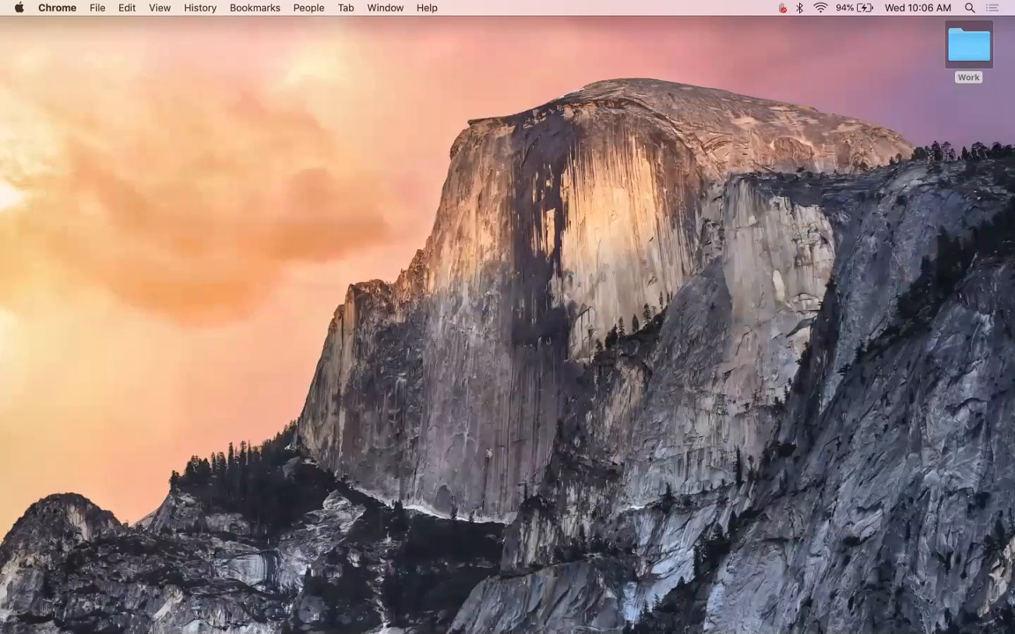
Step: Launch the desktop version of Microsoft PowerPoint and create a blank presentation
key("super+space")
type("power")
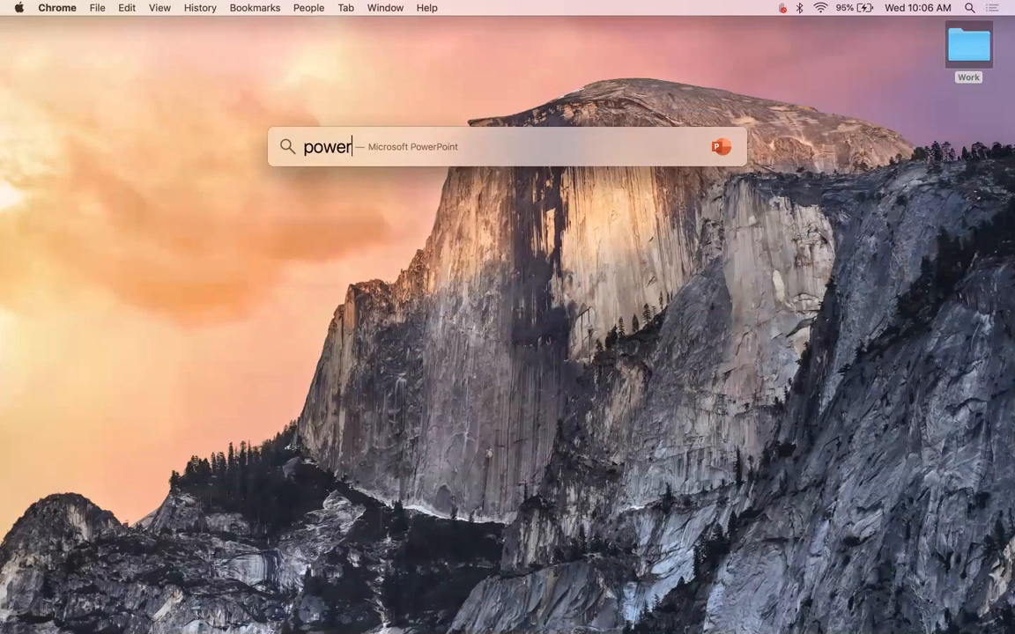
key("Return")
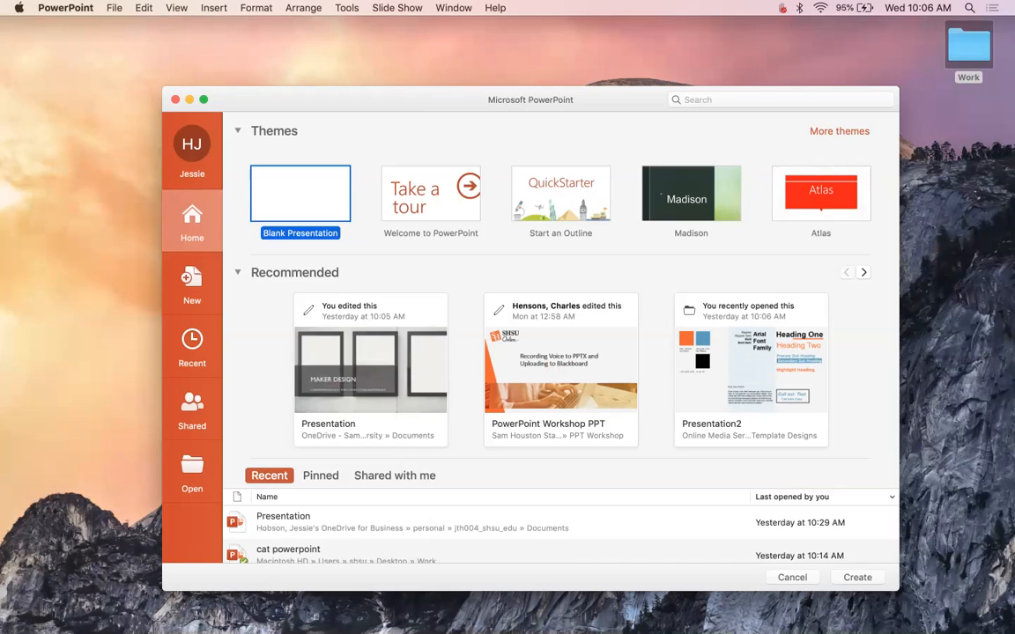
left_click_drag(423, 100, 373, 96)
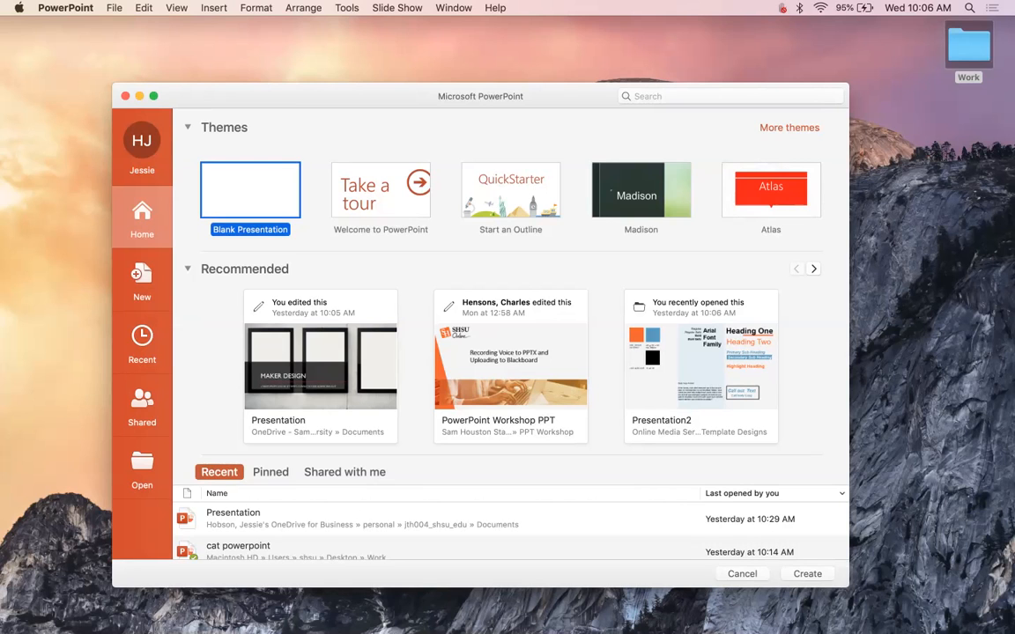
key("Return")
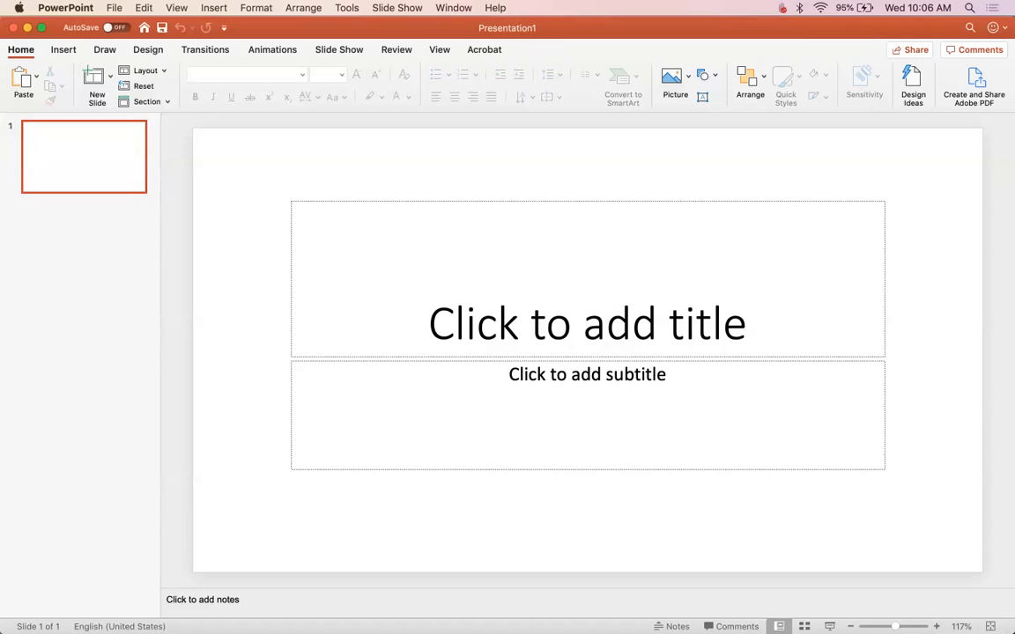
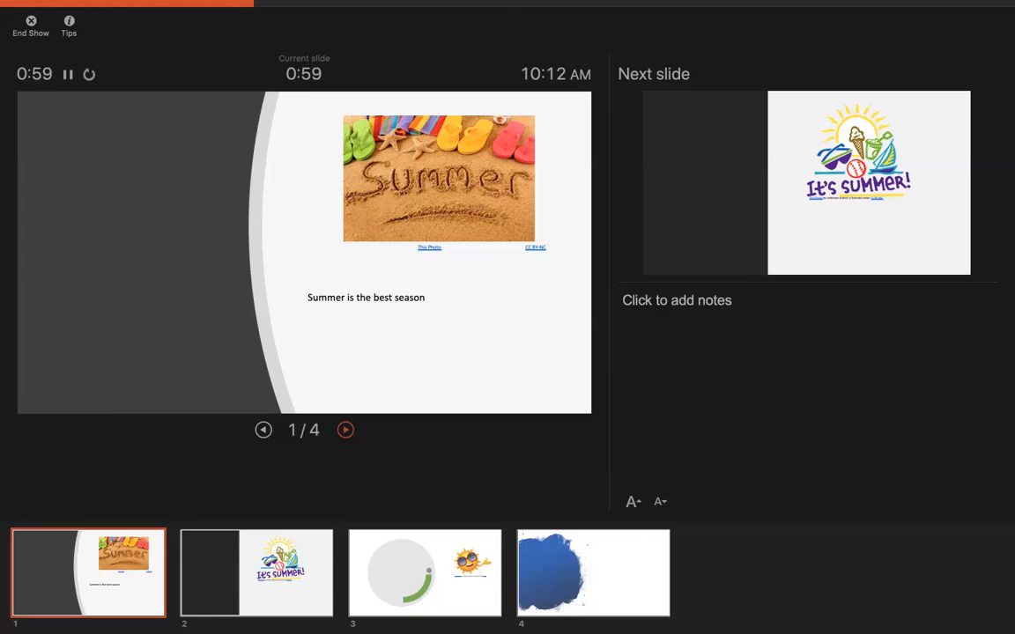
Step: Advance the timed slide show through slides 2, 3 and 4, end it, and save the new slide timings
left_click(345, 430)
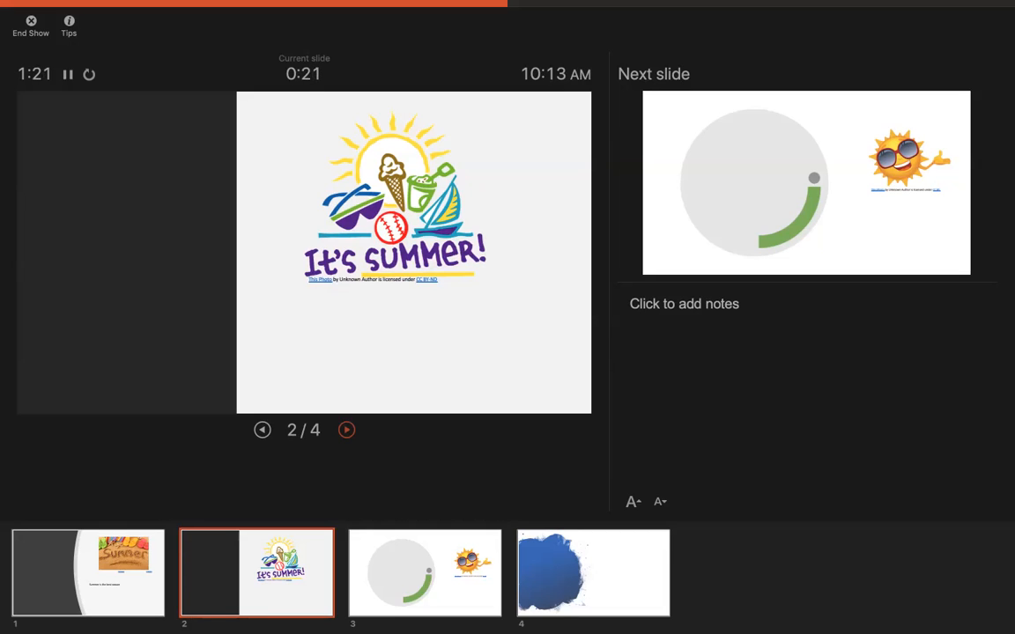
key("Right")
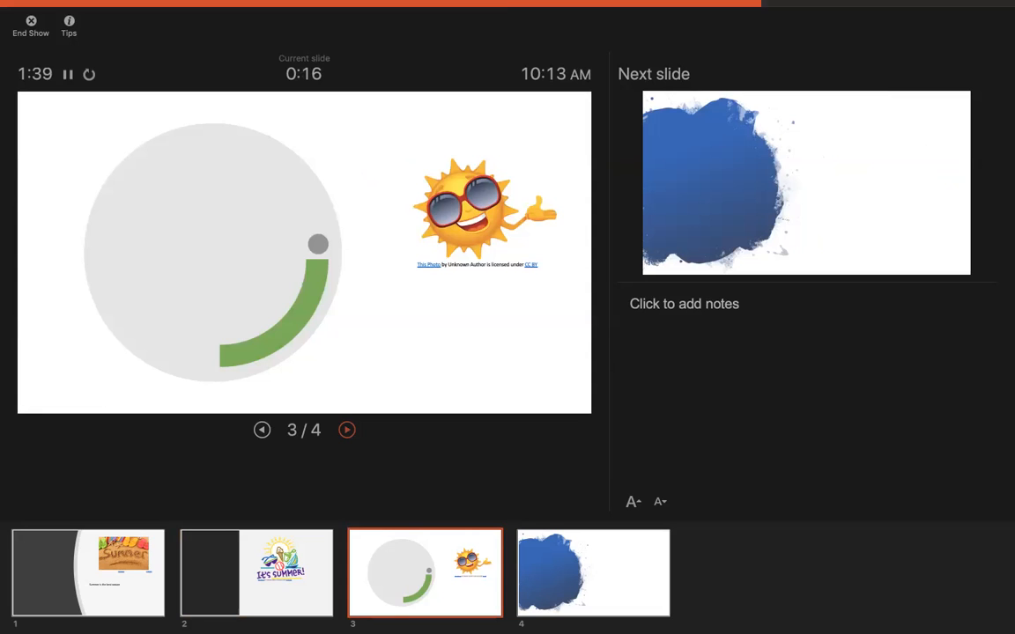
key("Right")
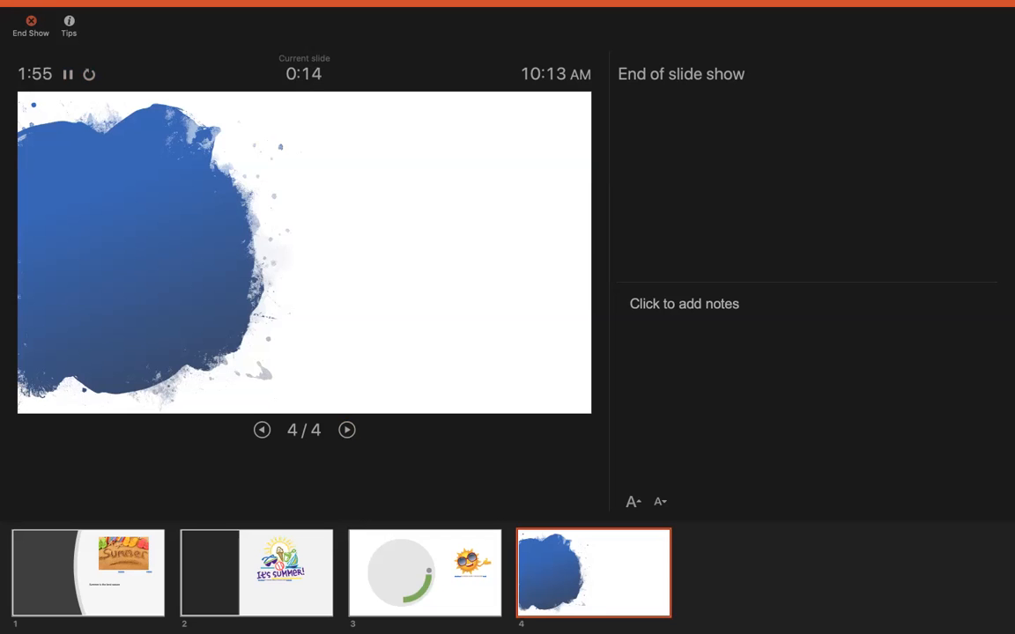
left_click(31, 21)
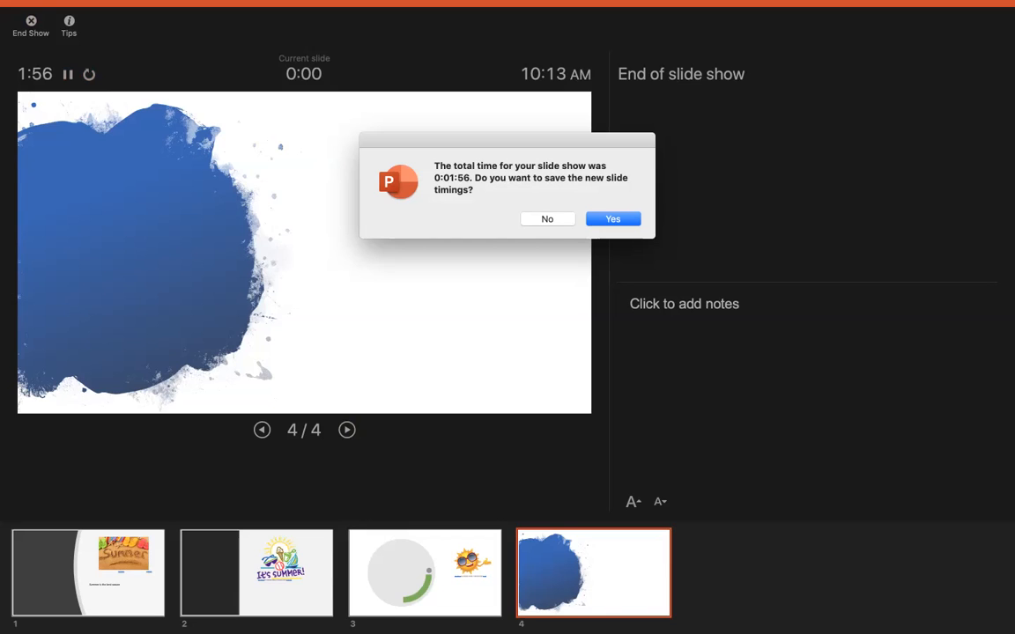
key("Return")
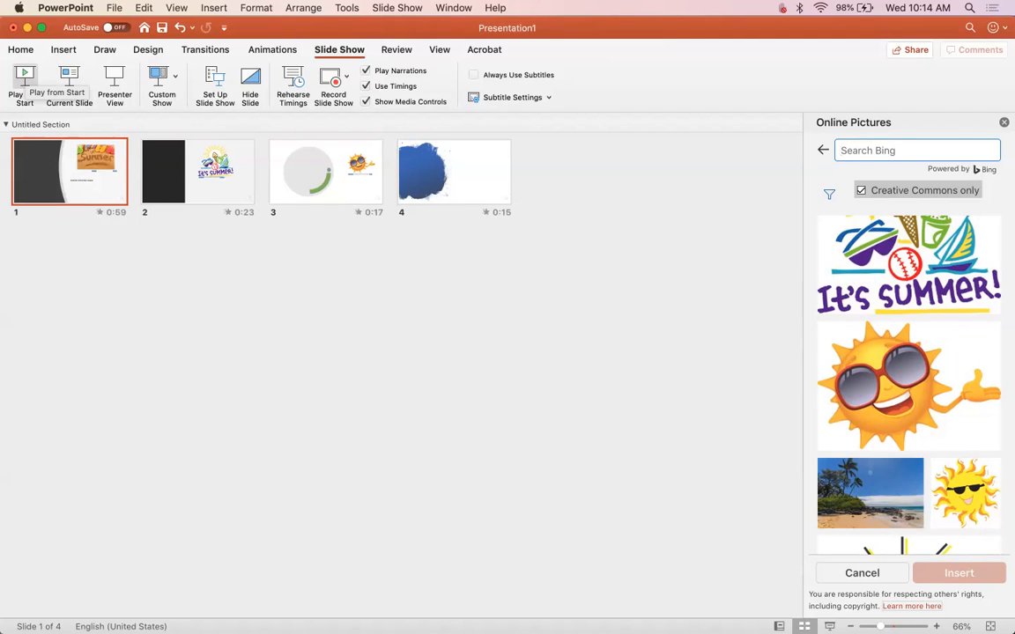
Step: Play the slide show from the start, advance manually through all four slides, and exit the show
left_click(24, 76)
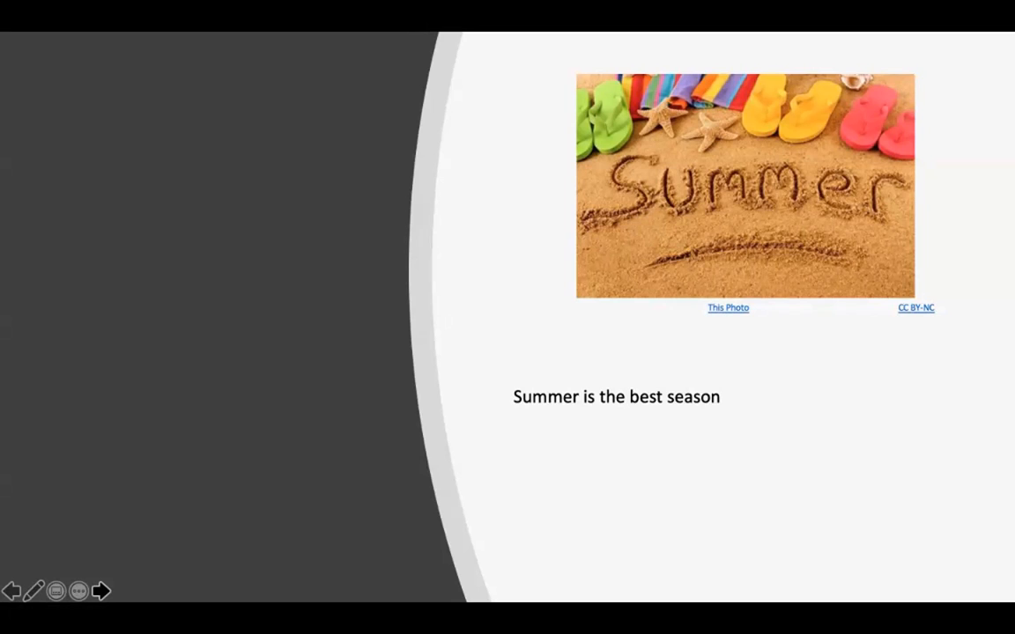
left_click(102, 591)
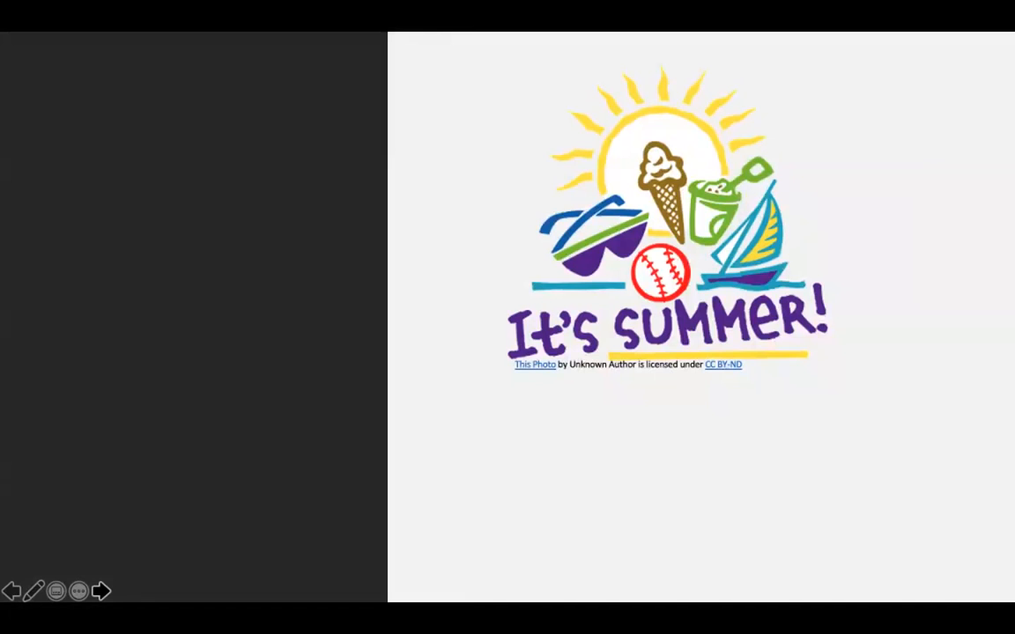
left_click(101, 591)
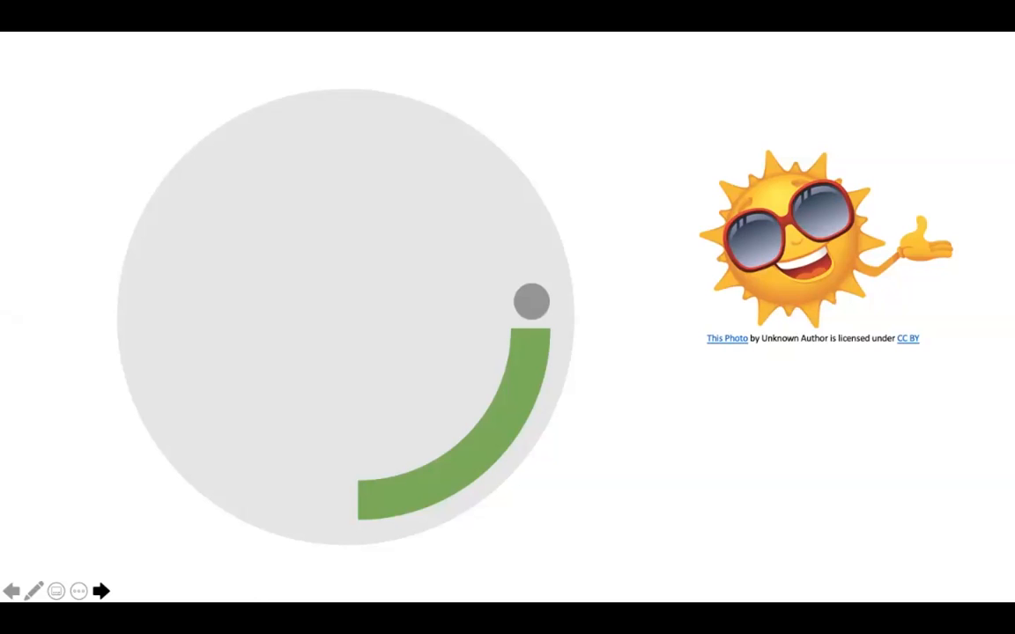
left_click(102, 591)
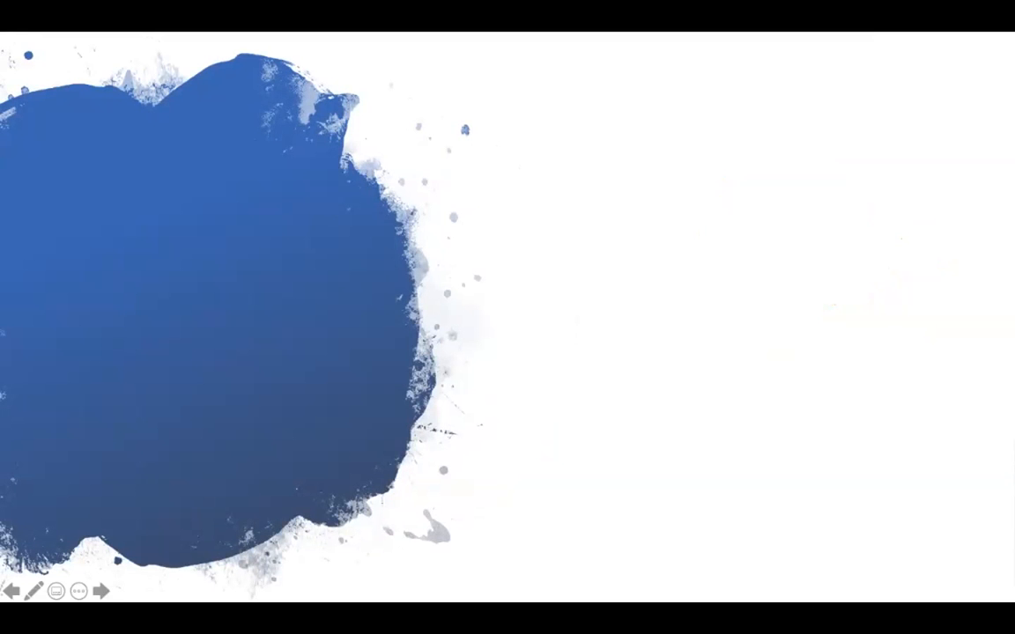
key("Escape")
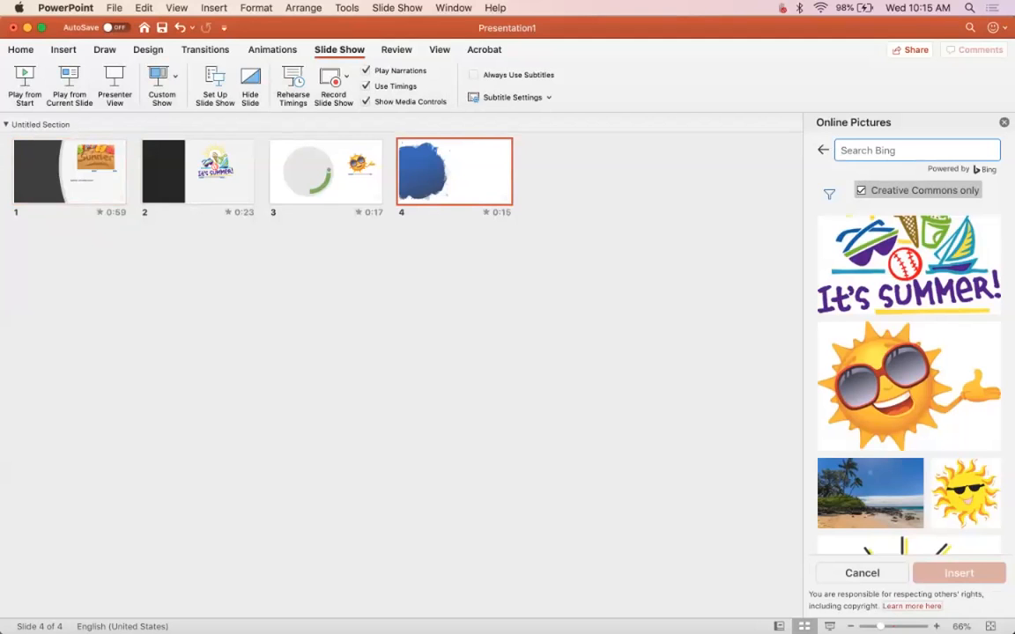
Step: Step through the slide thumbnails to review their saved timings, finishing with slide 1 selected
left_click(70, 172)
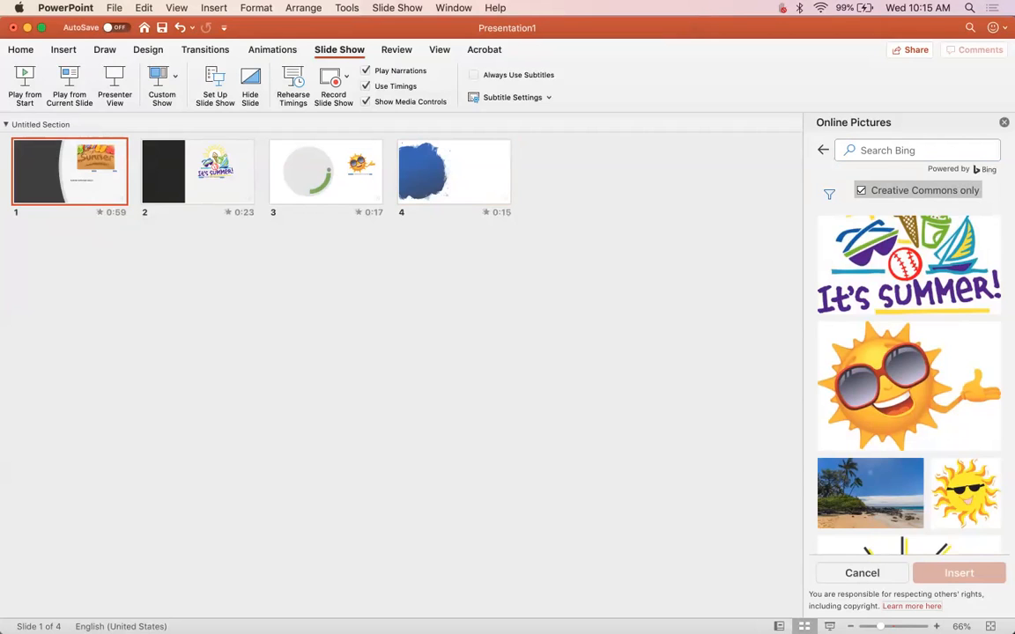
key("Right")
key("Right")
key("Right")
key("Left")
key("Left")
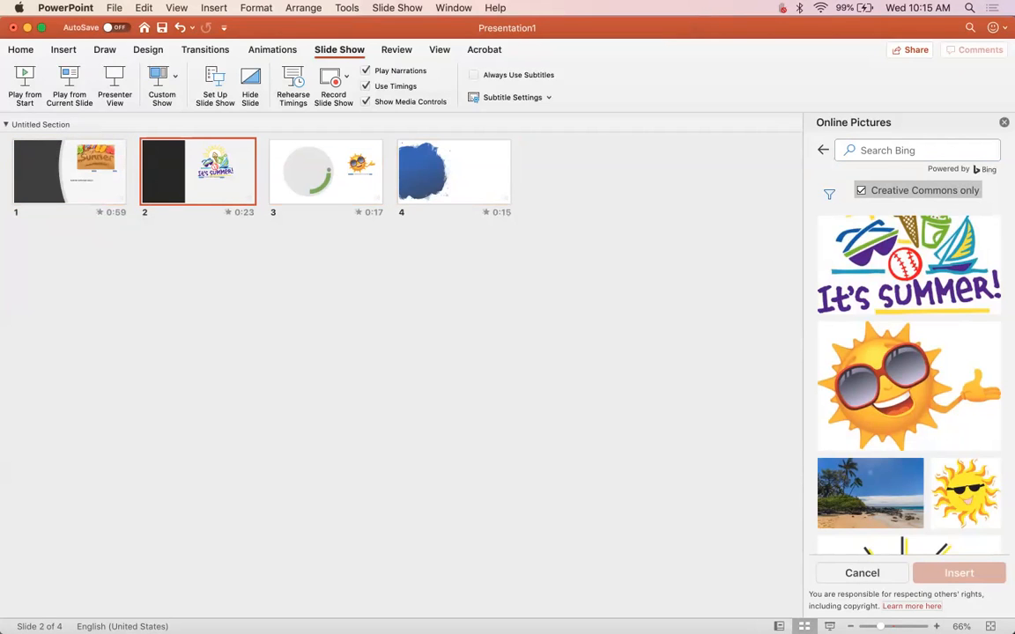
key("Left")
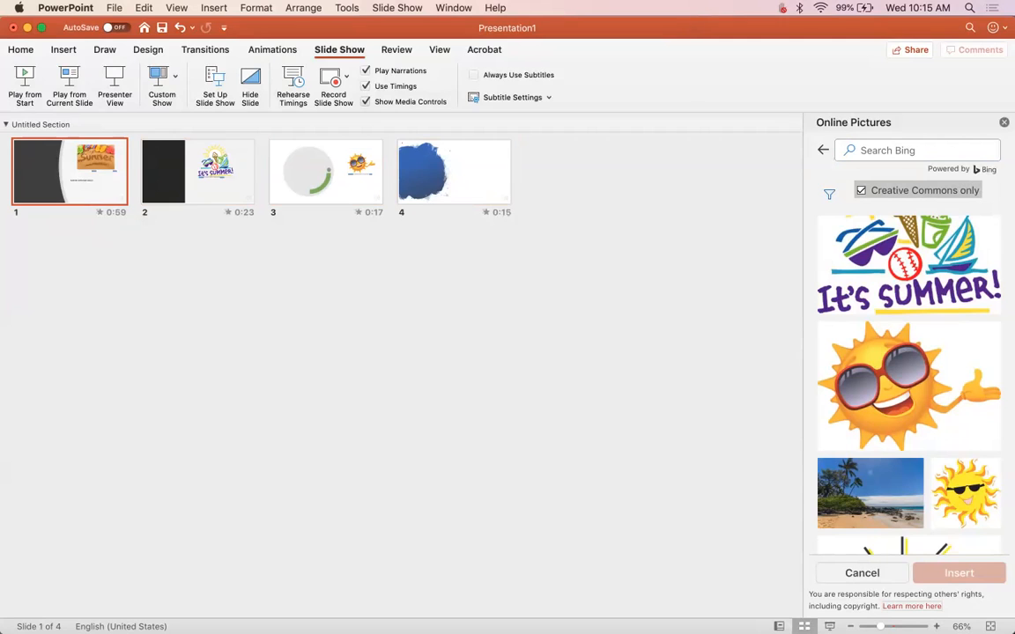
Step: Clear the recorded timing on slide 1 only, keeping the timings of the other slides
left_click(346, 77)
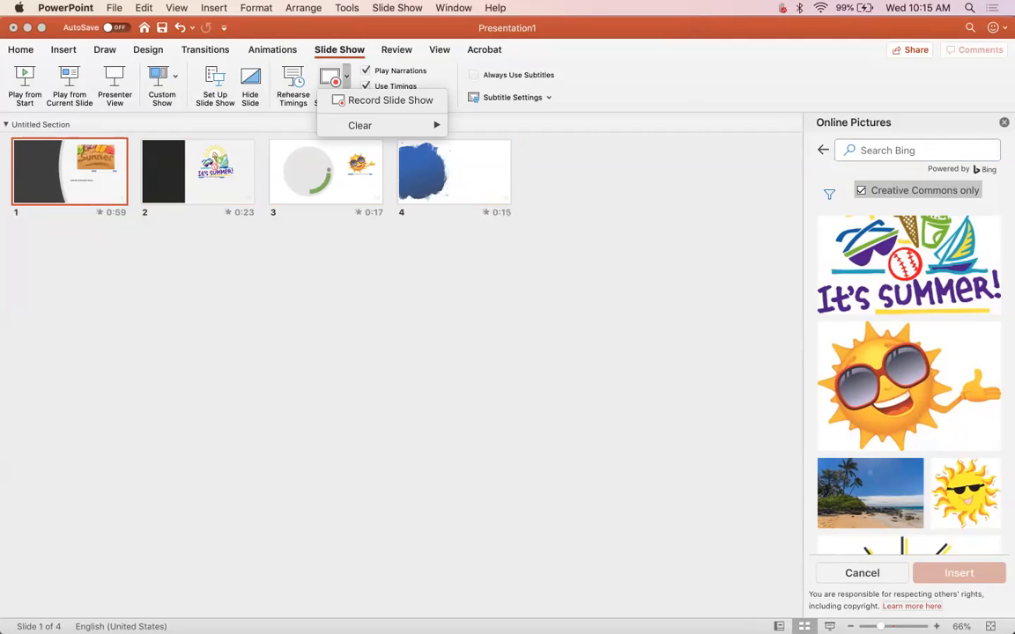
mouse_move(379, 125)
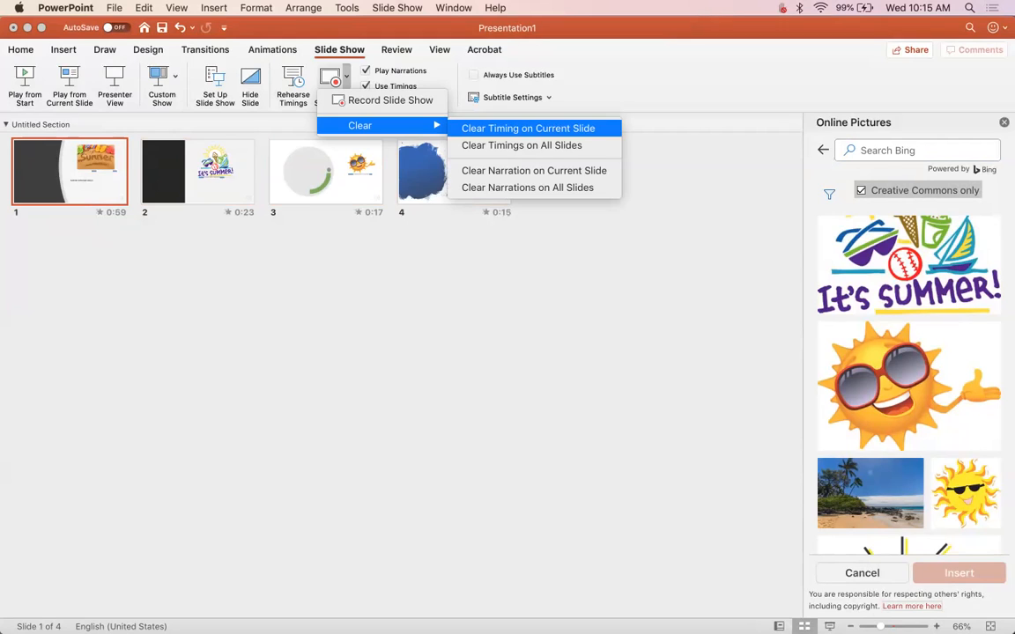
left_click(528, 128)
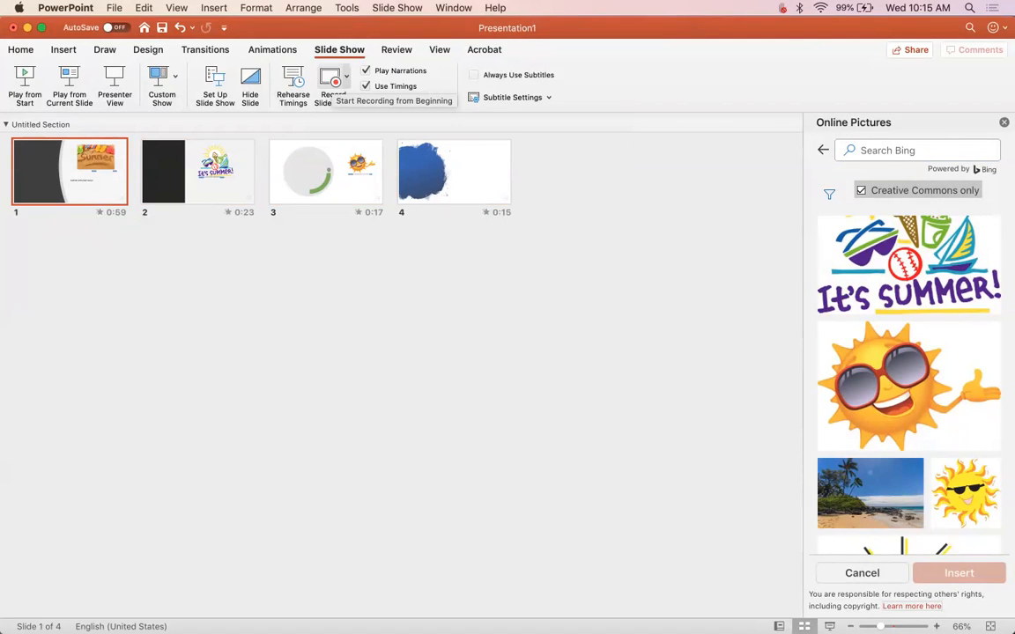
left_click(346, 77)
mouse_move(362, 125)
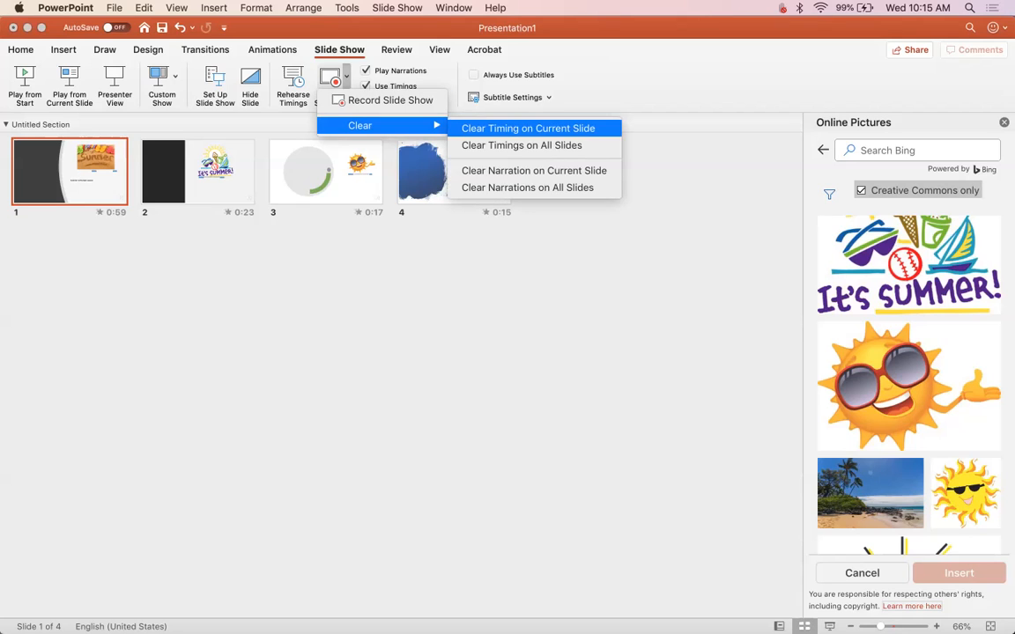
left_click(528, 129)
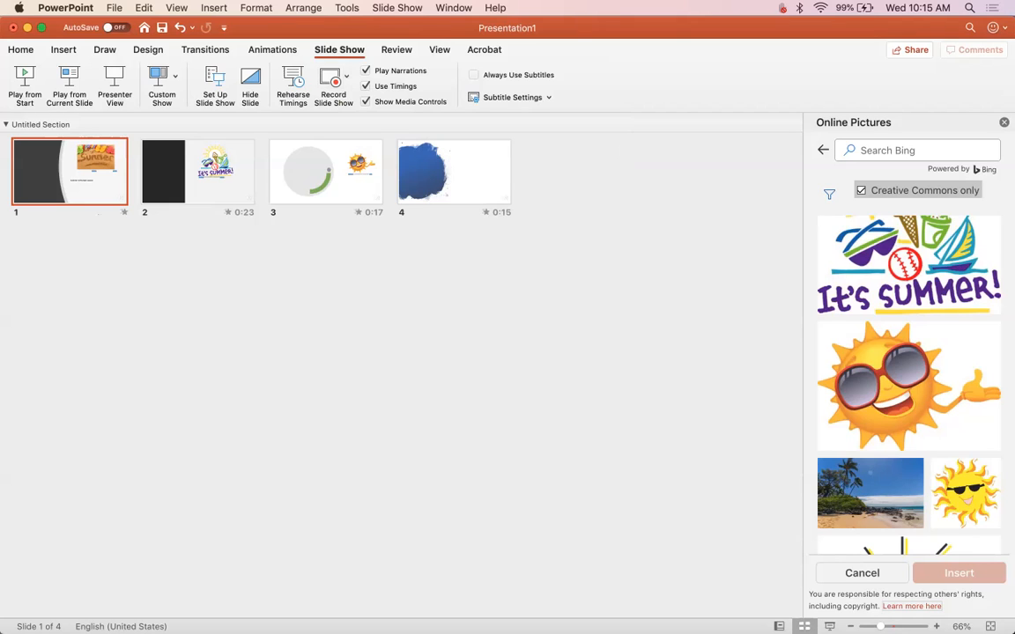
Step: Record a new timing for slide 1, end the show there, save the new slide timings, and deselect the slide
left_click(347, 77)
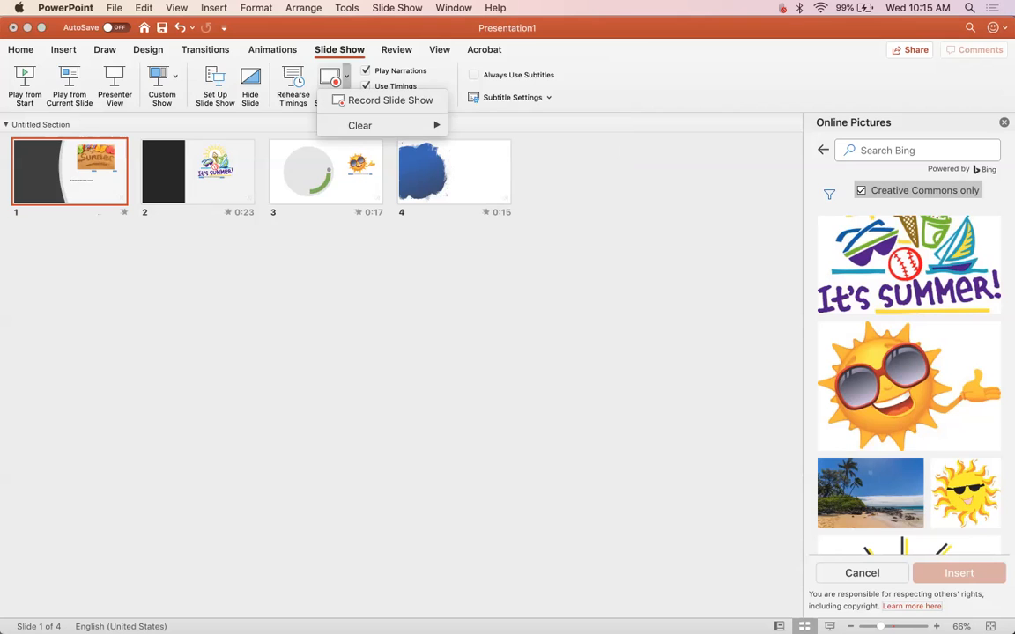
mouse_move(370, 125)
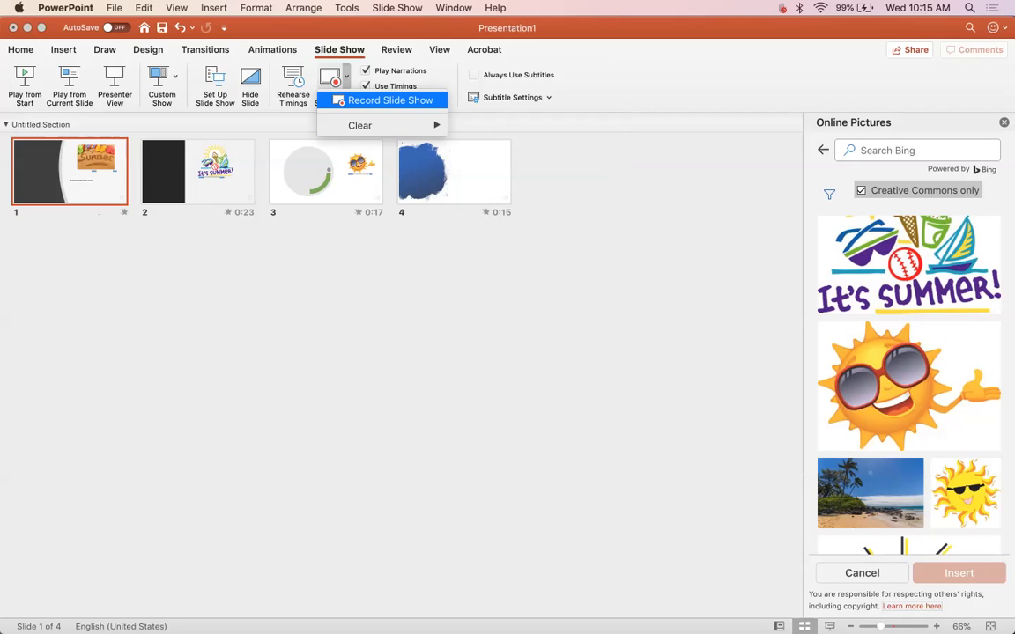
left_click(390, 99)
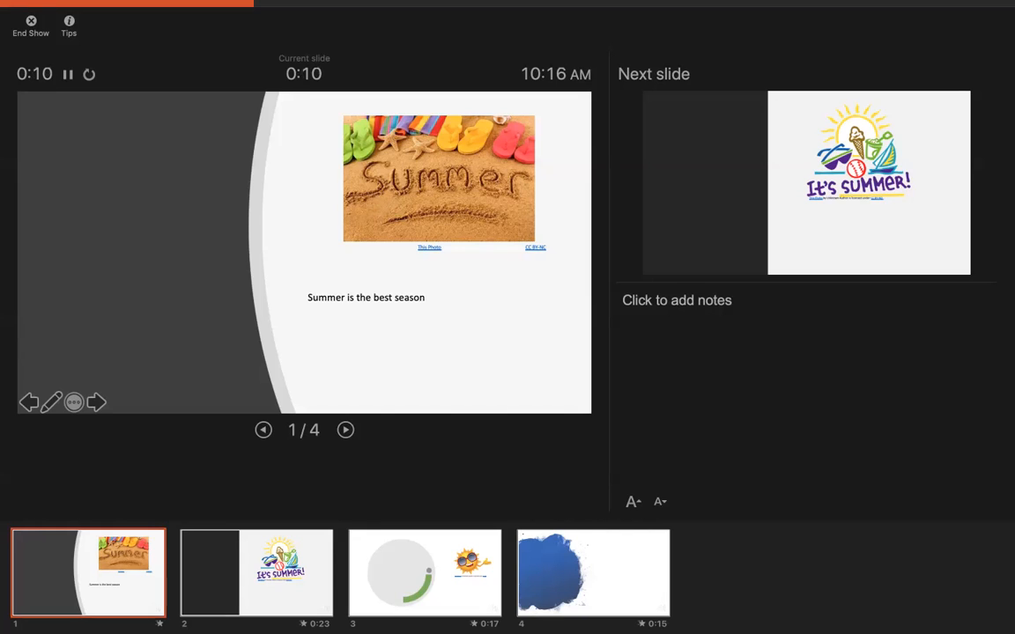
left_click(31, 20)
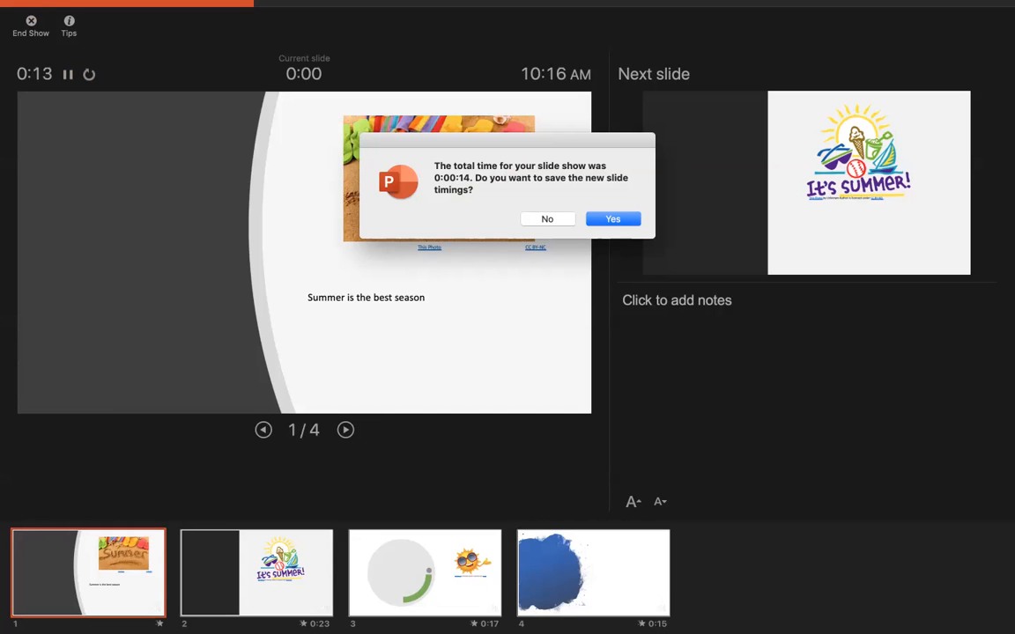
key("Return")
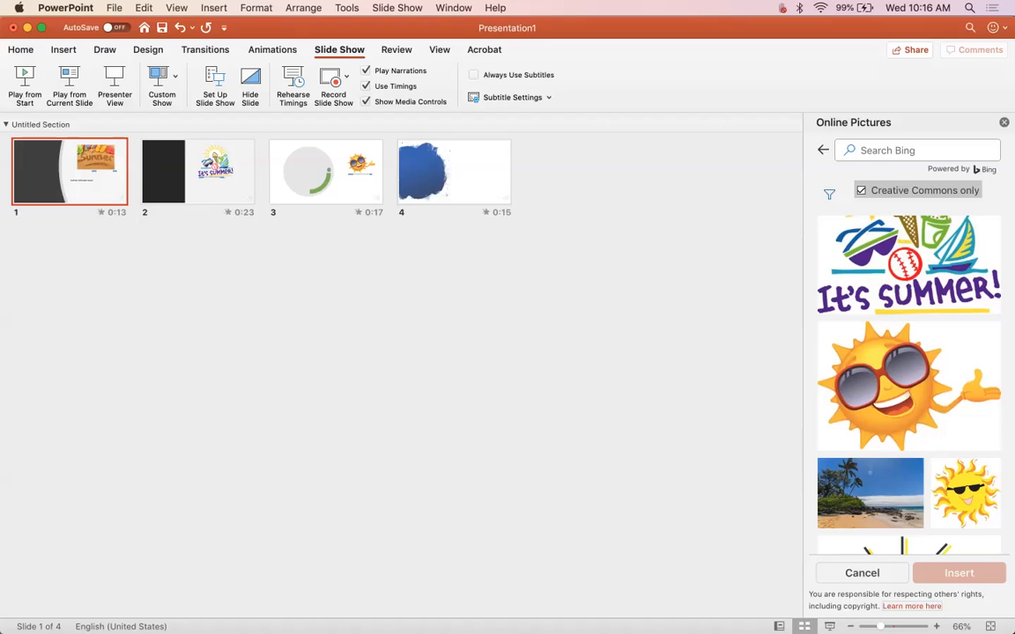
left_click(519, 173)
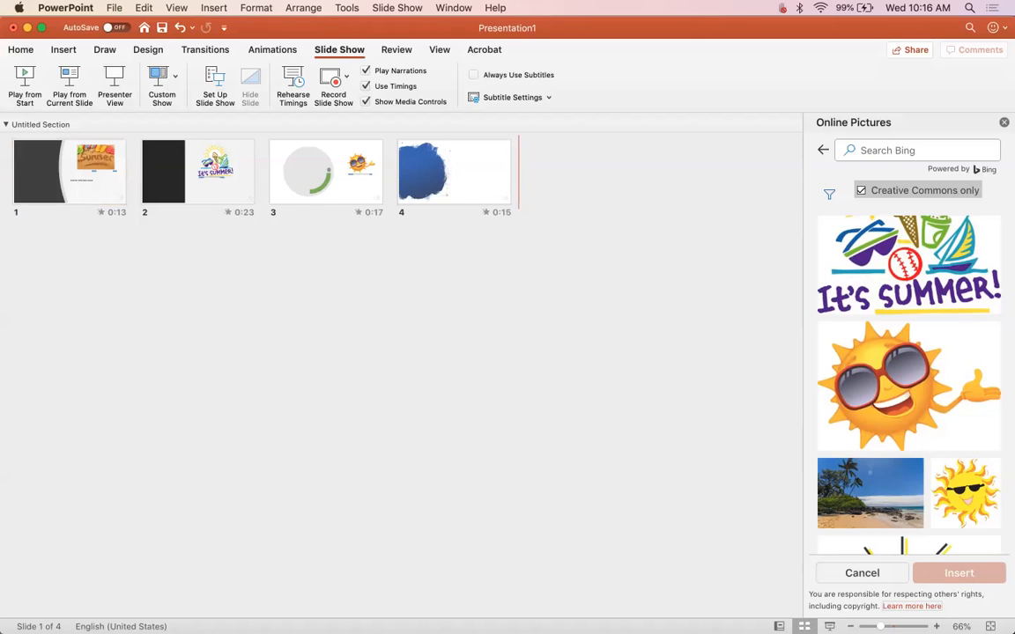
left_click(66, 8)
left_click(66, 8)
mouse_move(629, 631)
left_click(66, 8)
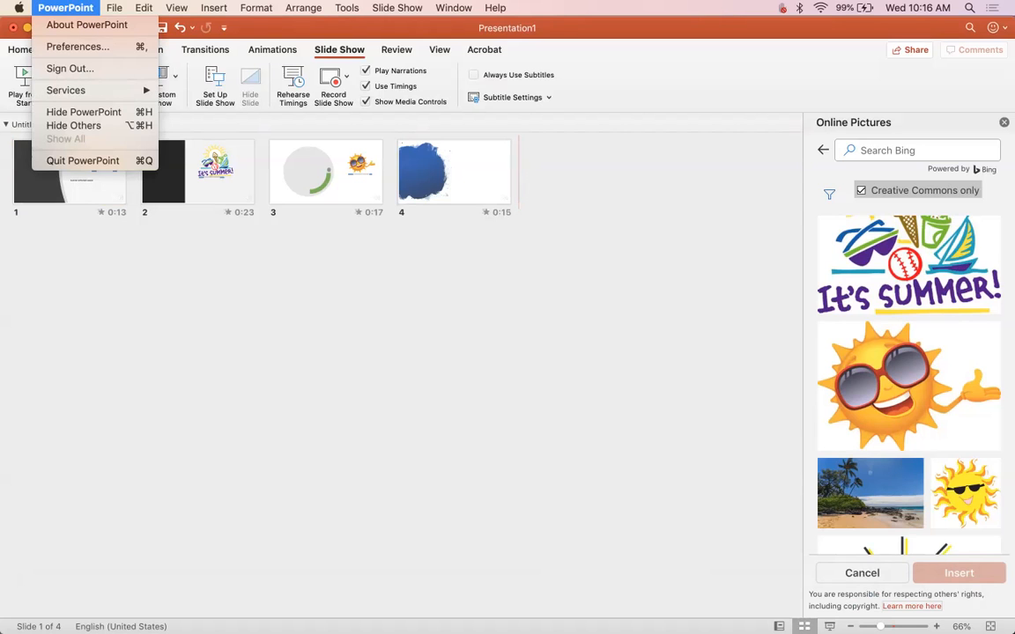
mouse_move(114, 8)
left_click(134, 140)
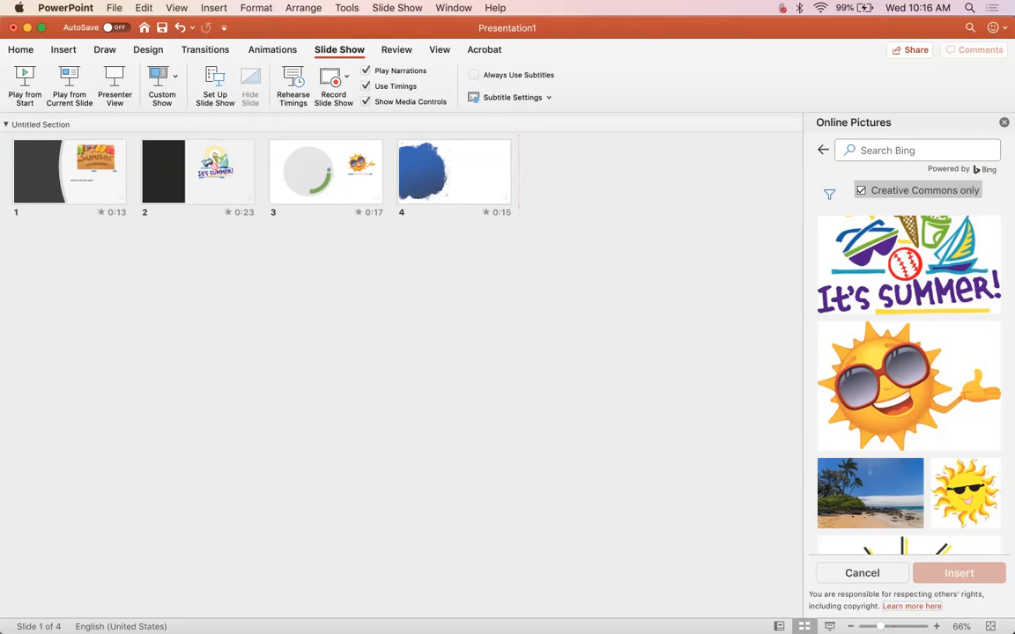
Step: Save the presentation to the Desktop as a PowerPoint Presentation (.pptx) named "Summer Ppt"
left_click(114, 8)
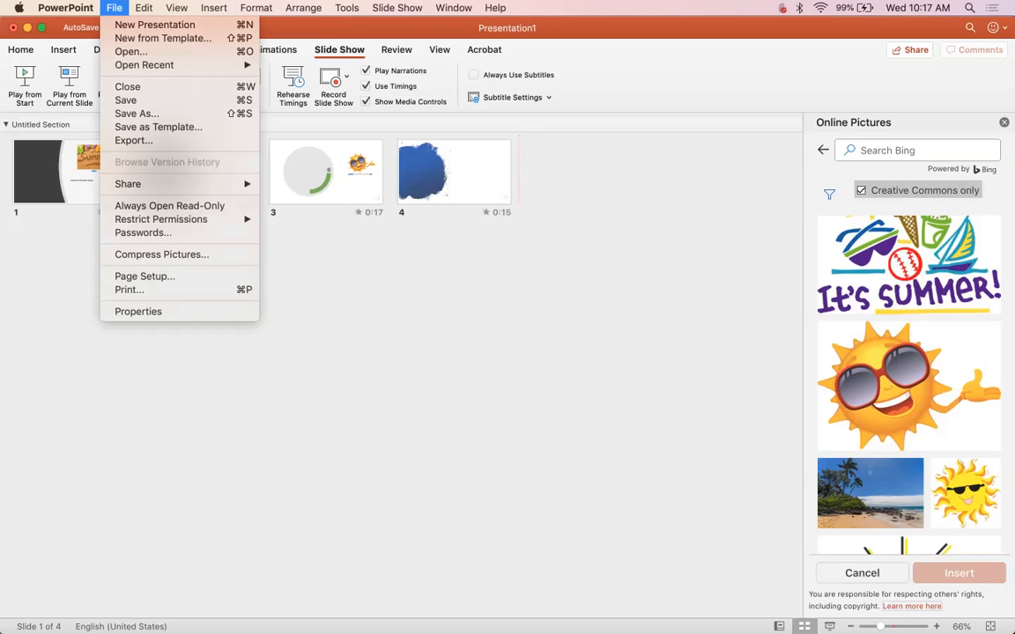
left_click(138, 114)
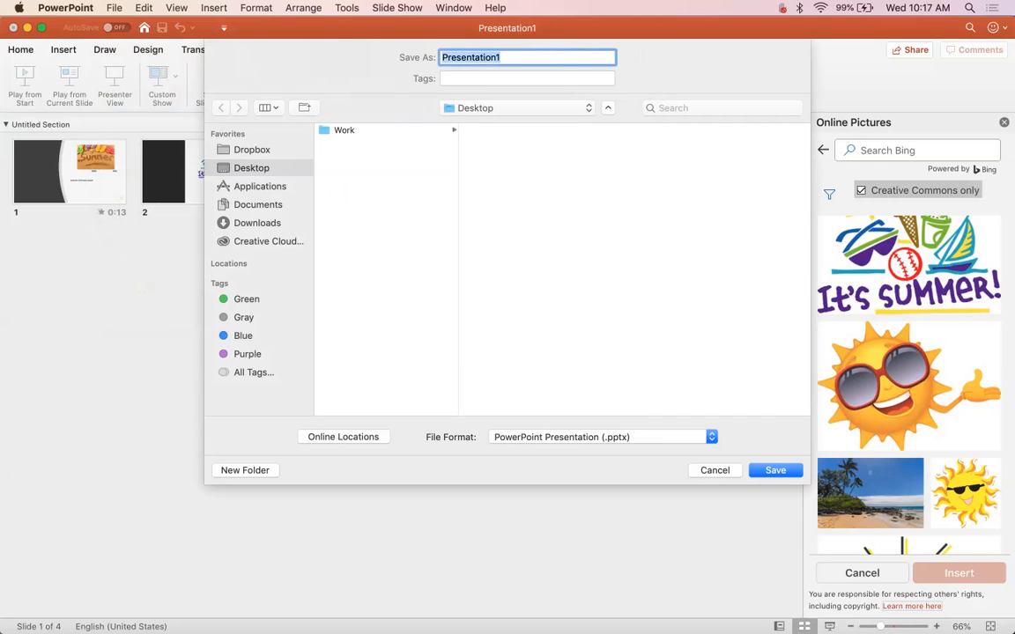
key("BackSpace")
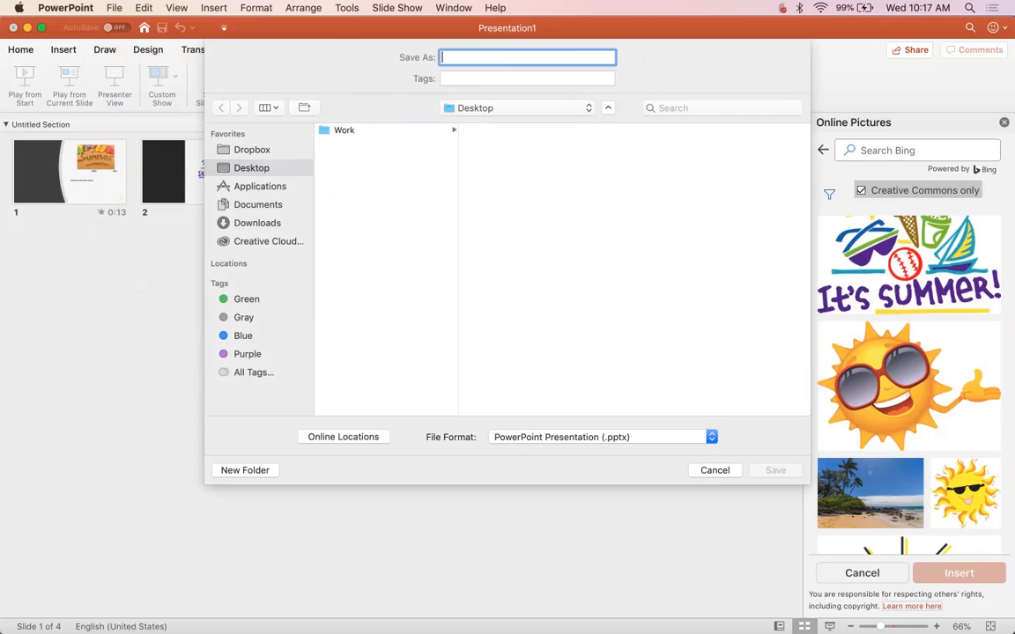
type("SUmmer")
key("BackSpace")
key("BackSpace")
key("BackSpace")
key("BackSpace")
key("BackSpace")
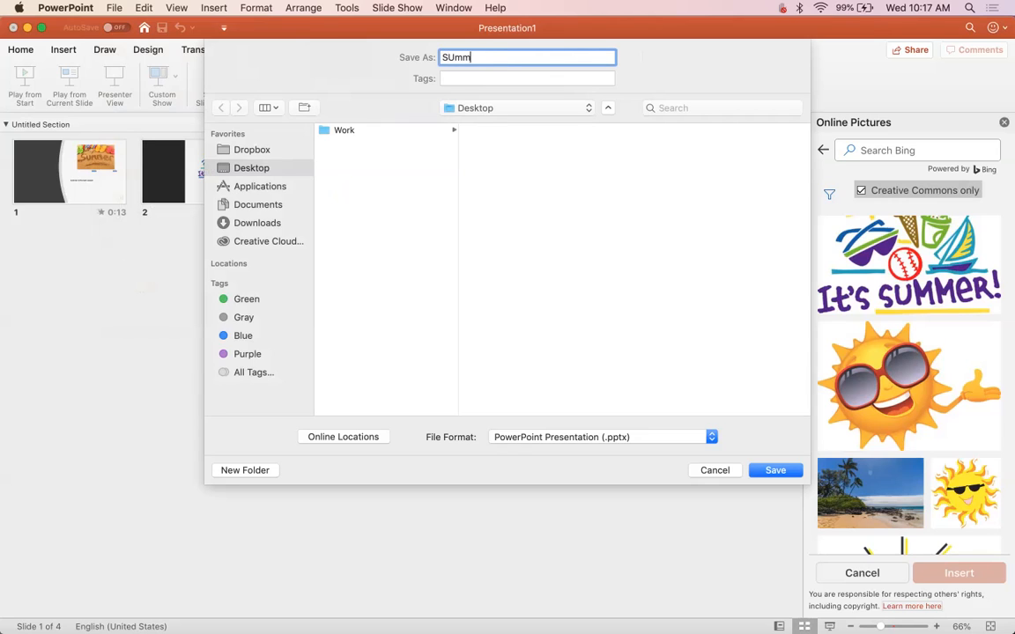
type("ummer is")
key("BackSpace")
key("BackSpace")
key("BackSpace")
key("BackSpace")
type("Ppt")
key("Return")
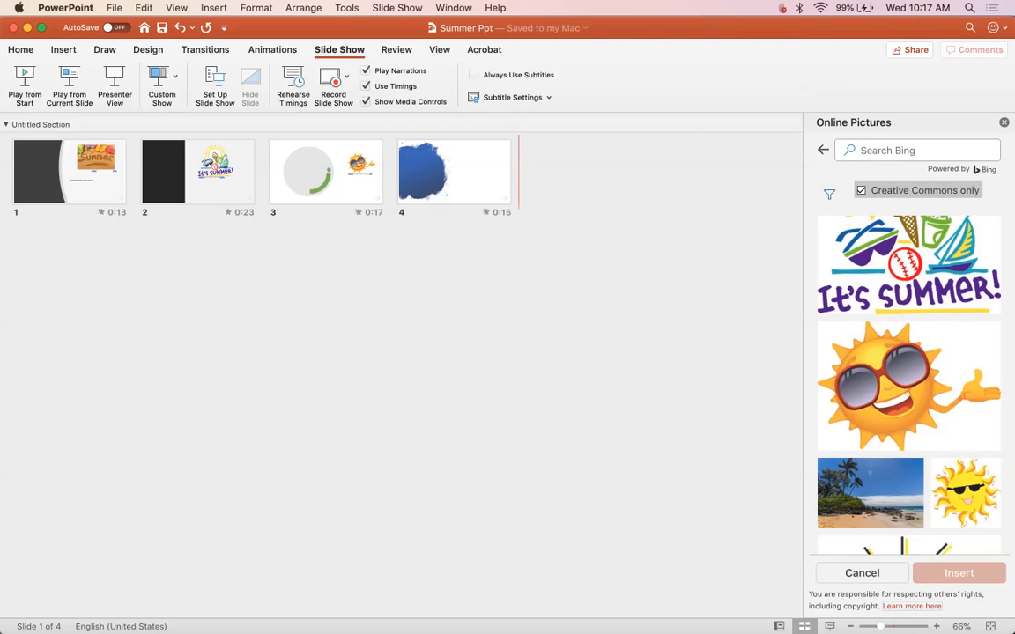
left_click(114, 8)
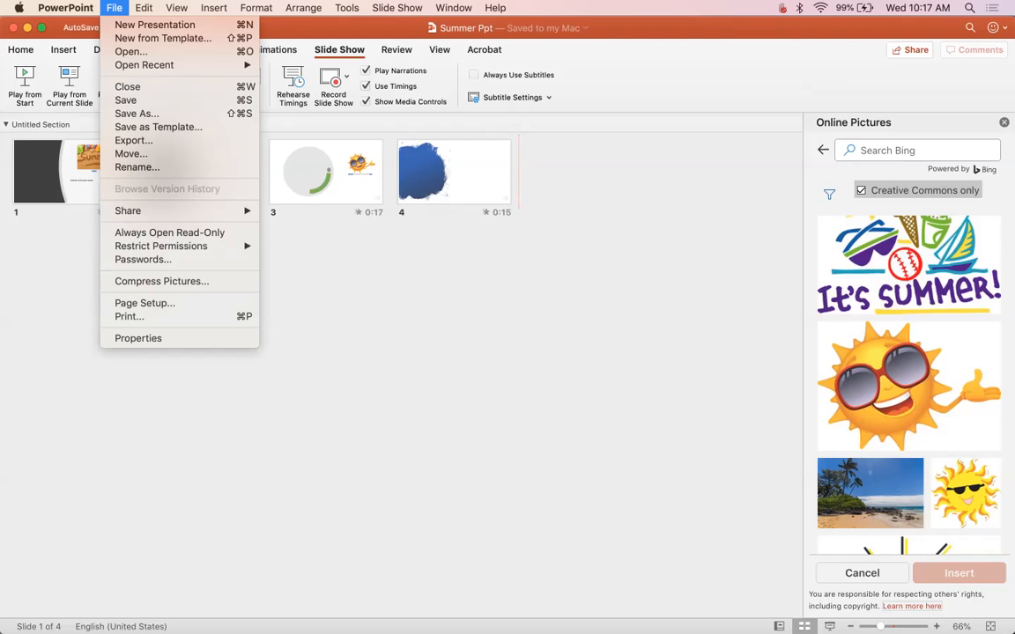
left_click(133, 140)
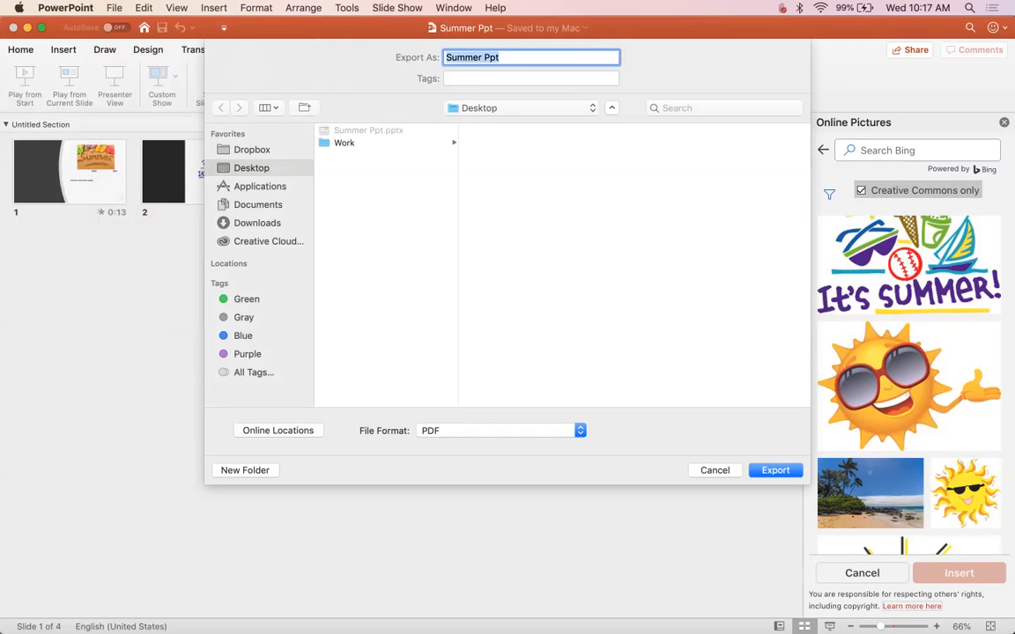
key("Return")
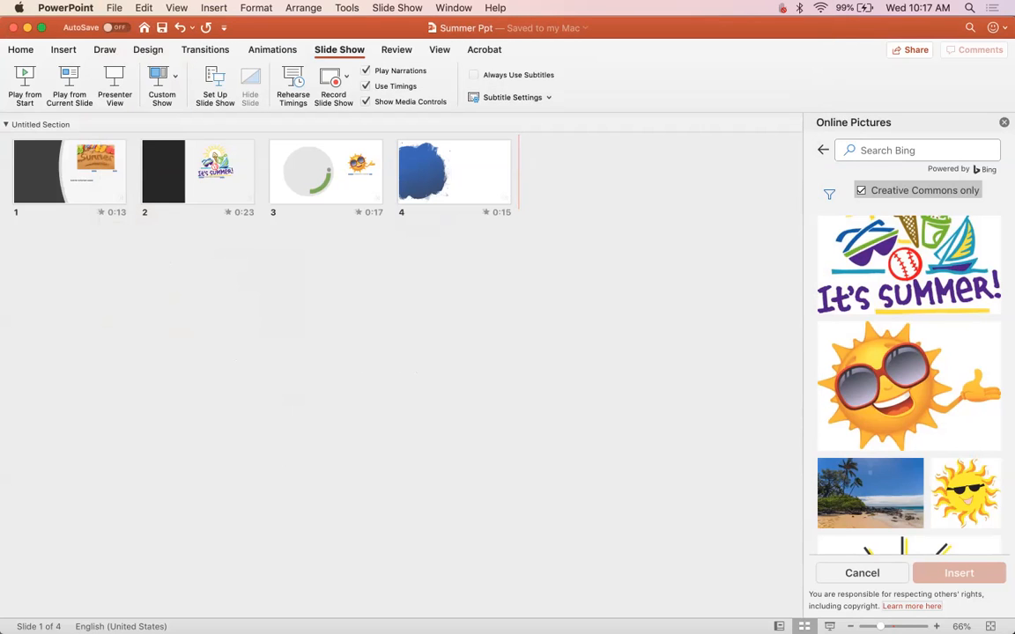
Step: Set up an export of the presentation in MP4 format at Presentation Quality
left_click(65, 8)
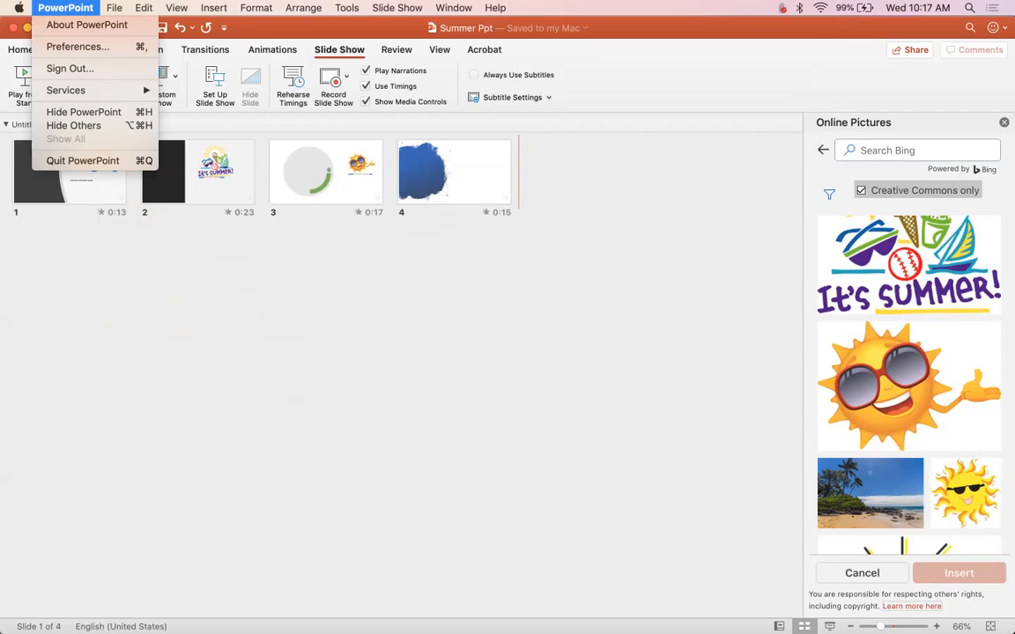
mouse_move(115, 8)
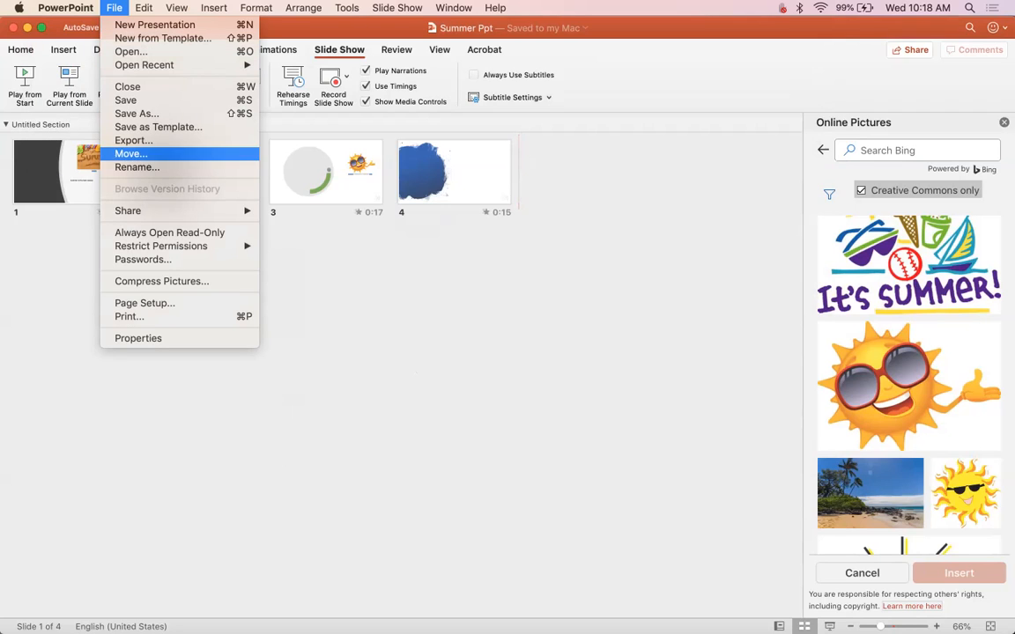
key("Return")
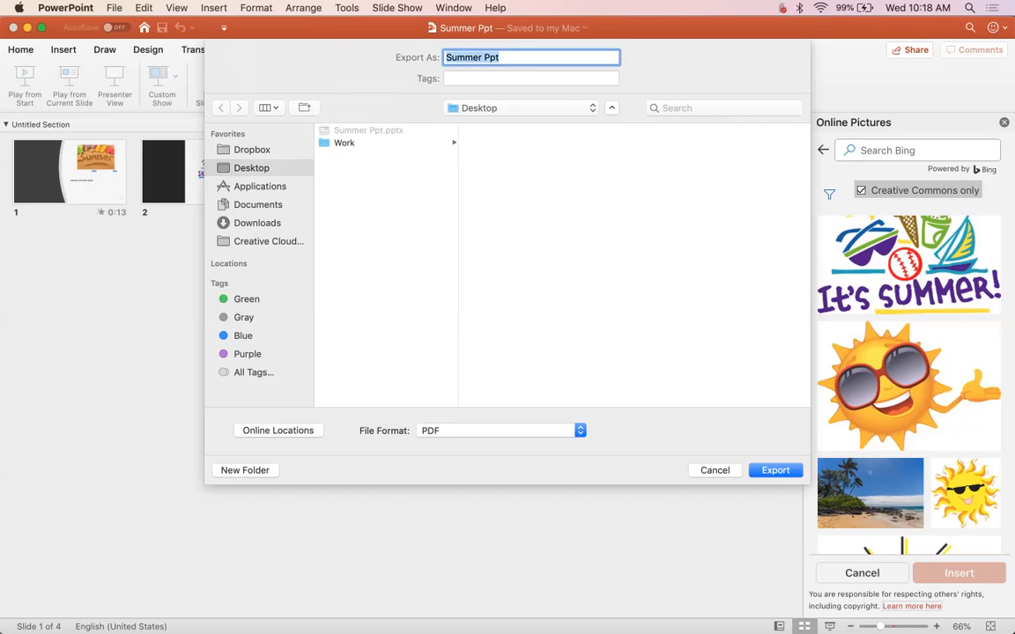
left_click(502, 431)
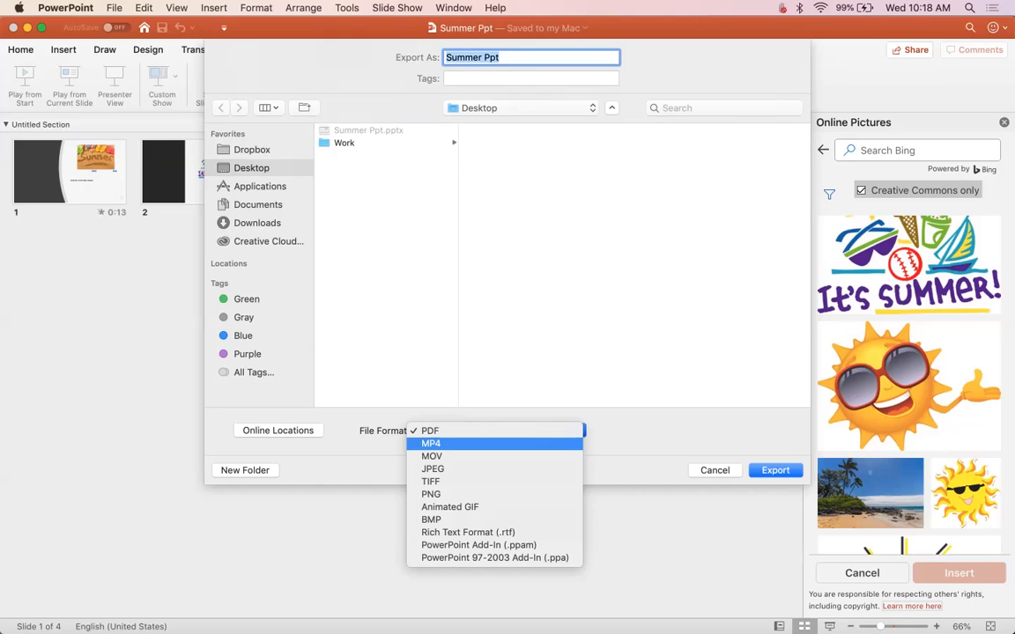
left_click(458, 444)
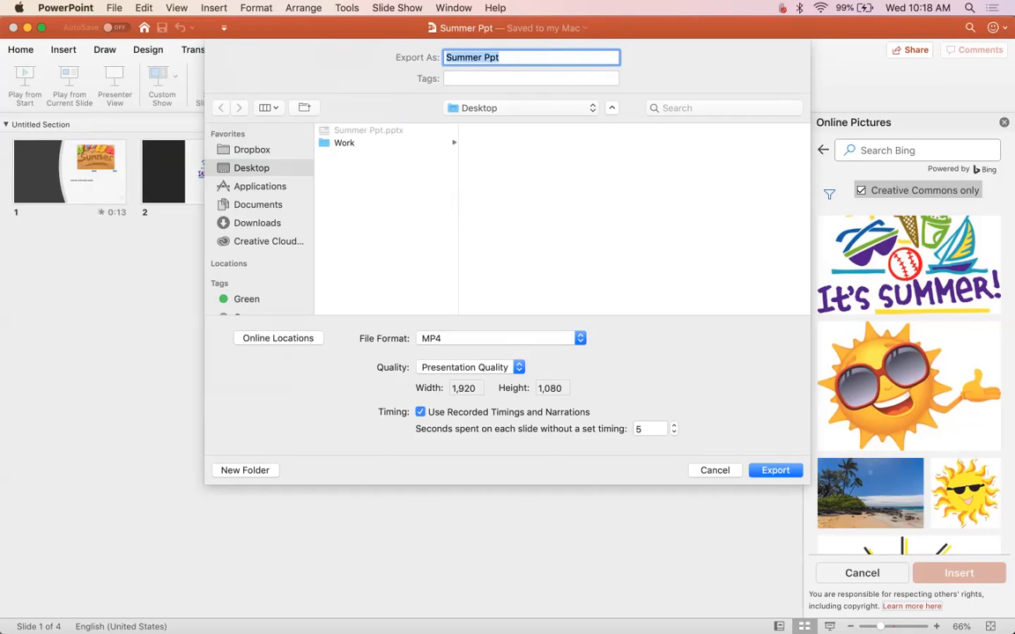
left_click(473, 367)
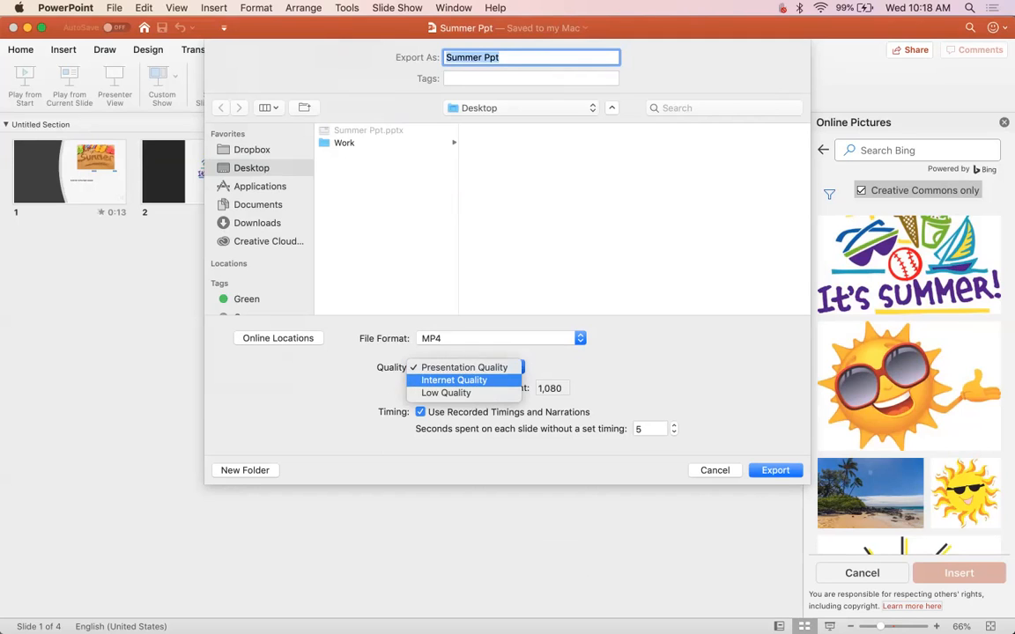
left_click(464, 367)
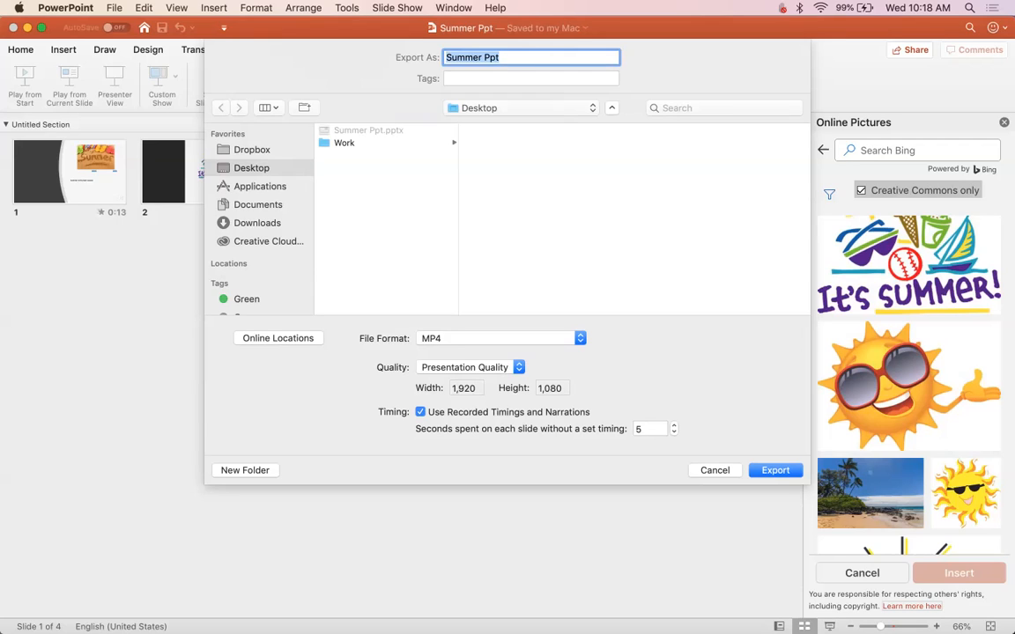
Step: Name the video "Summer Ppt Video" and export it to the Desktop
key("Right")
type("Video")
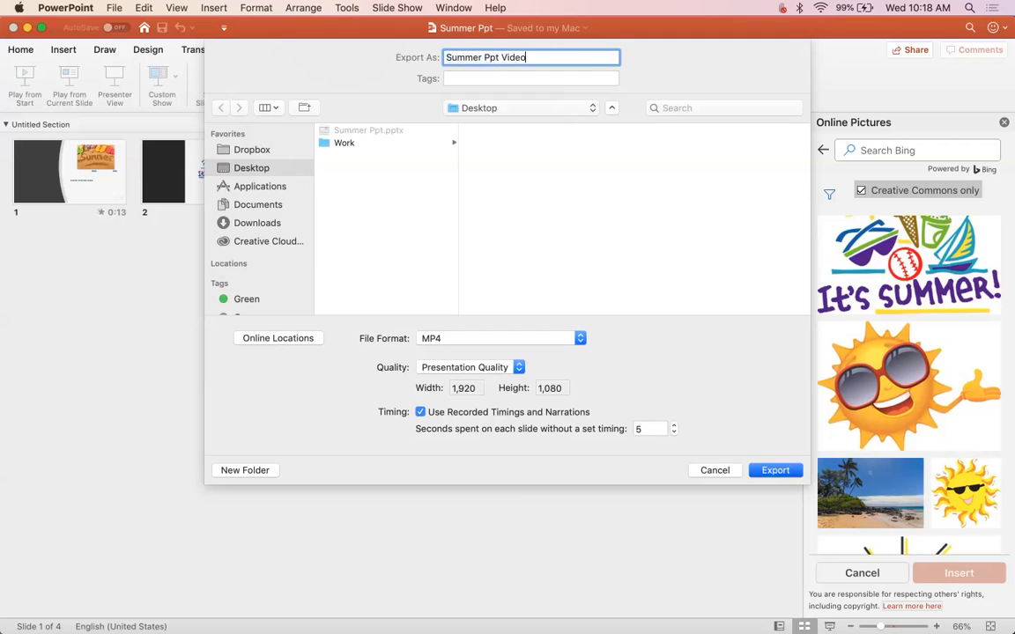
key("Return")
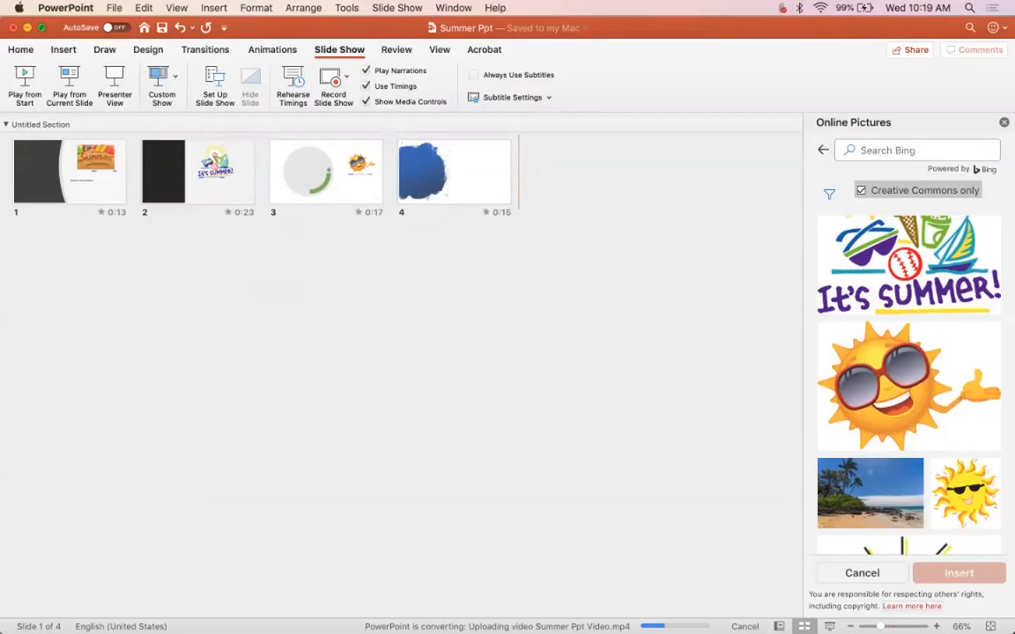
Step: Minimize the presentation window to check the saved files on the desktop, and bring PowerPoint back to the front
left_click(27, 28)
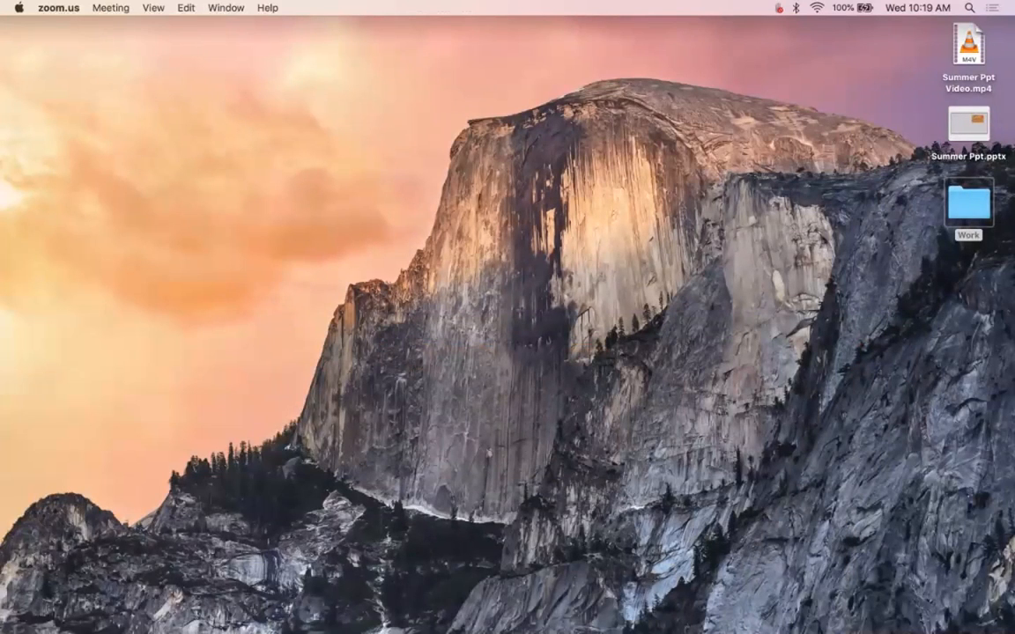
mouse_move(454, 630)
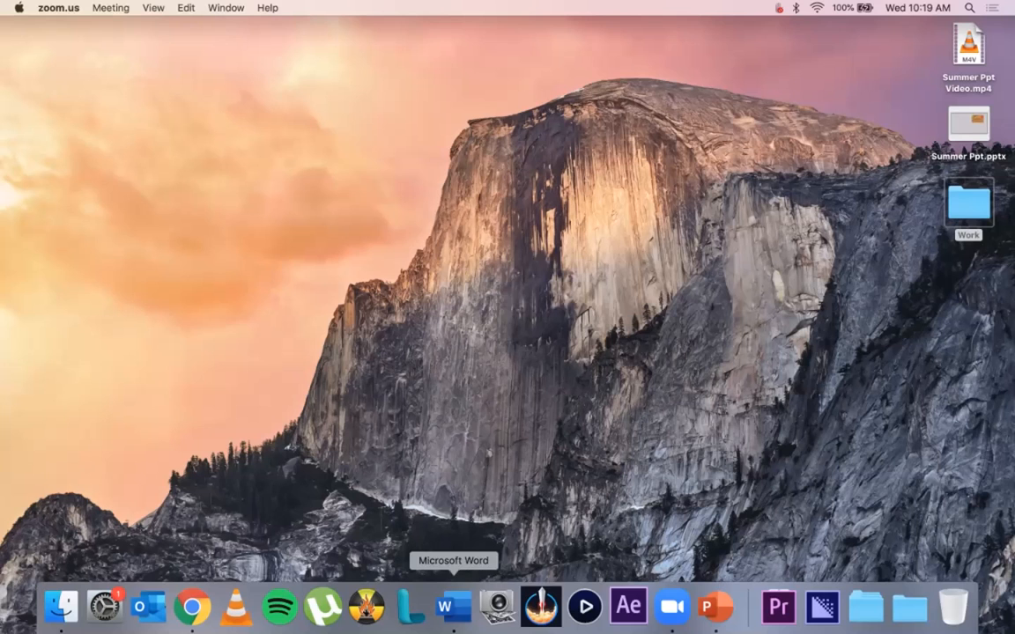
left_click(715, 607)
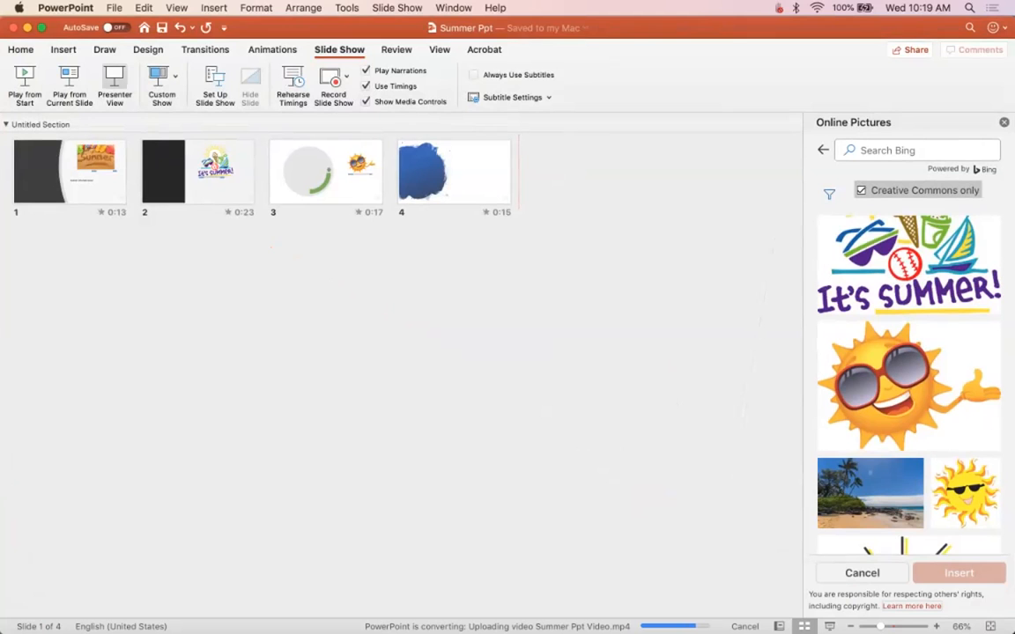
Step: Minimize the presentation window and open the file Summer Ppt.pptx from the desktop
left_click(28, 28)
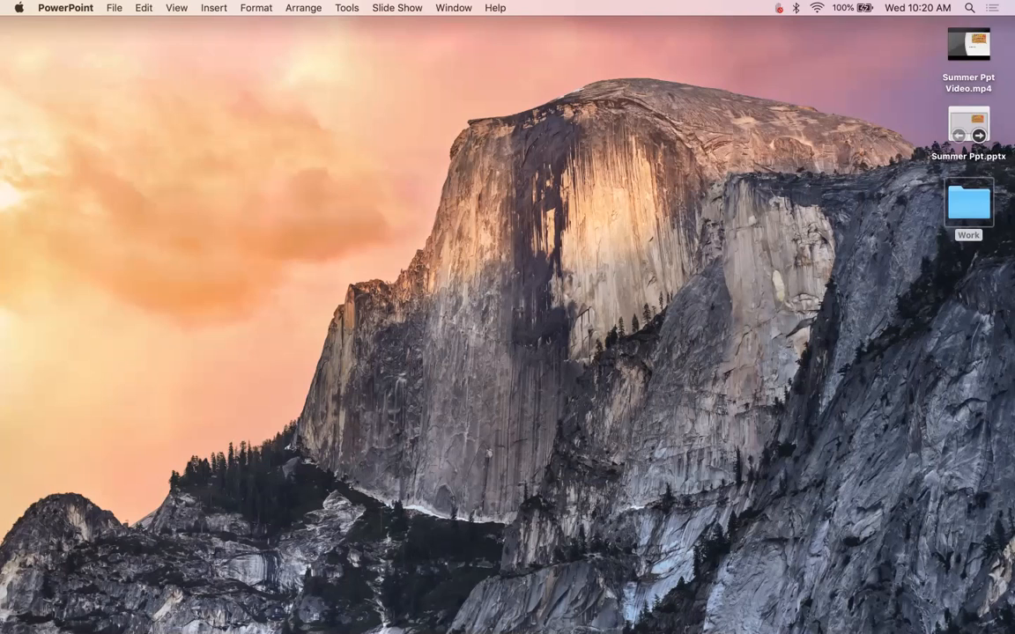
left_click(969, 126)
double_click(968, 125)
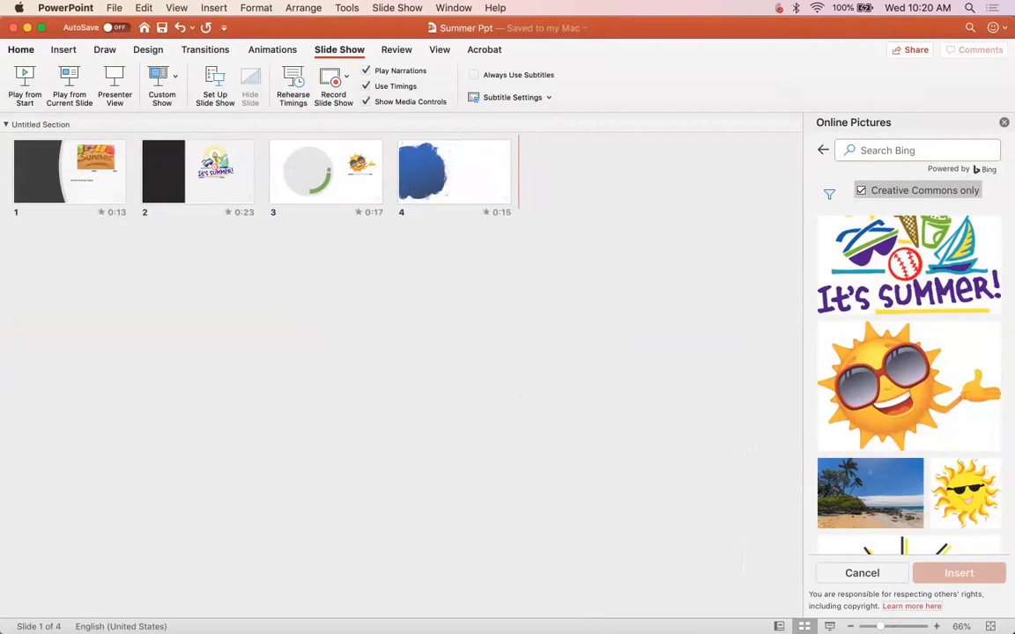
Step: Start the slide show from the current slide, exit it, and select the first slide in the sorter
left_click(21, 50)
left_click(830, 627)
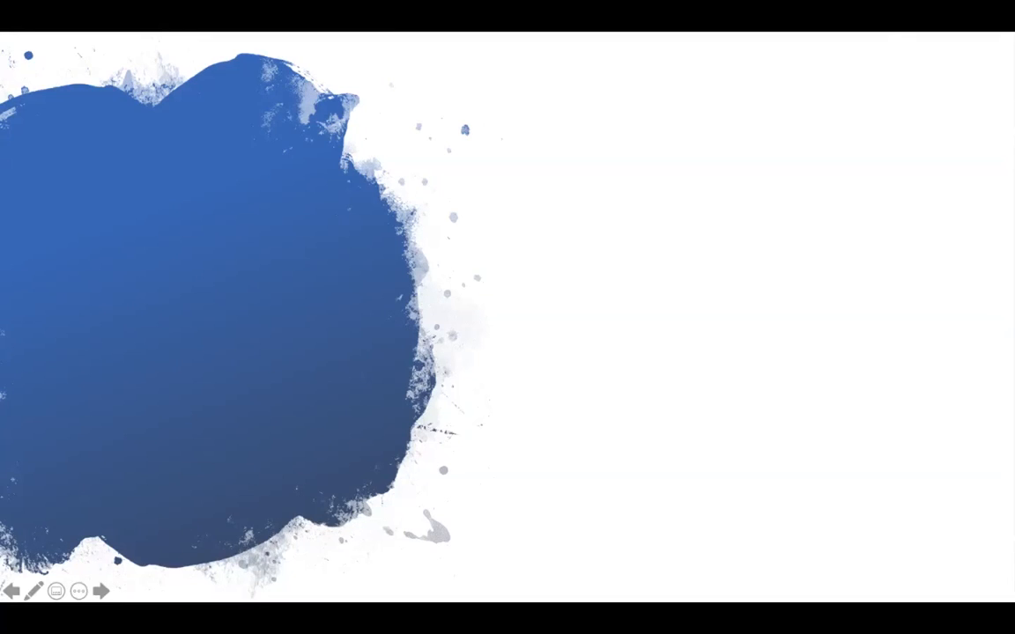
key("Escape")
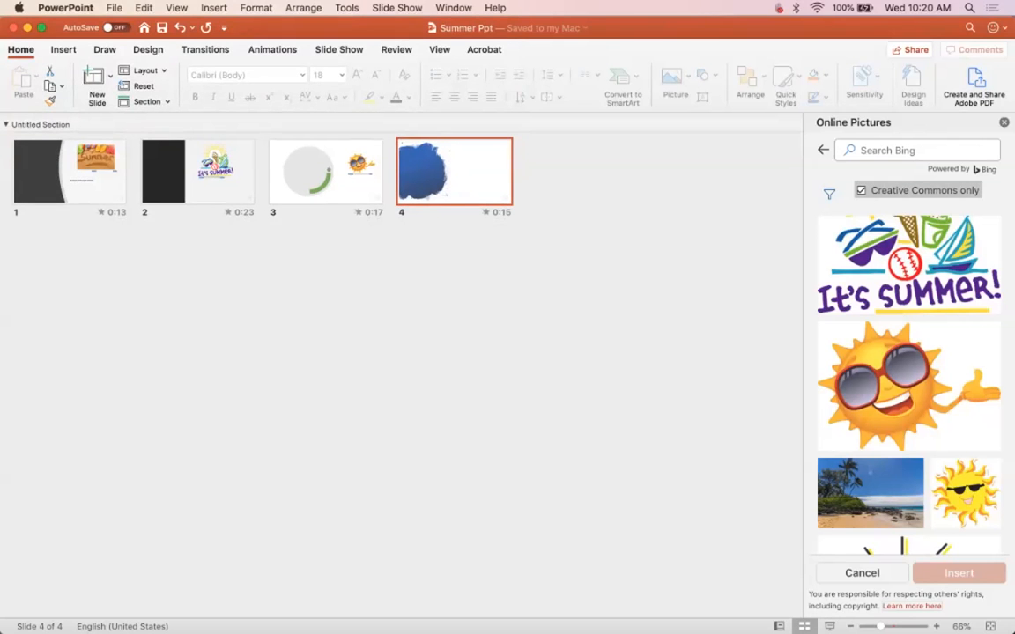
left_click(70, 172)
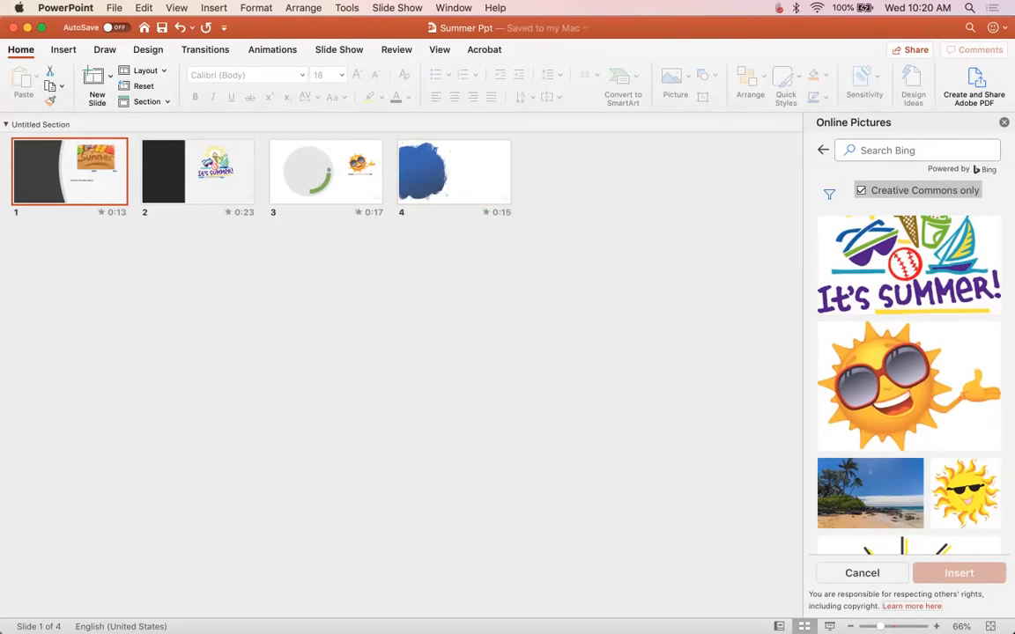
Step: Minimize the presentation, play Summer Ppt Video.mp4 from the desktop in VLC, and quit the player
left_click(28, 27)
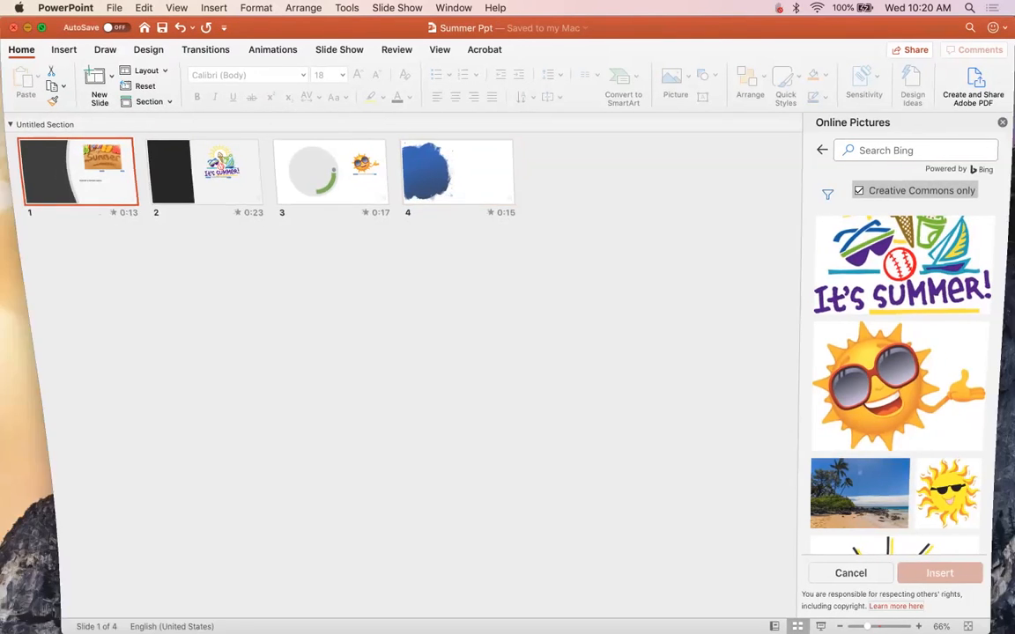
double_click(968, 44)
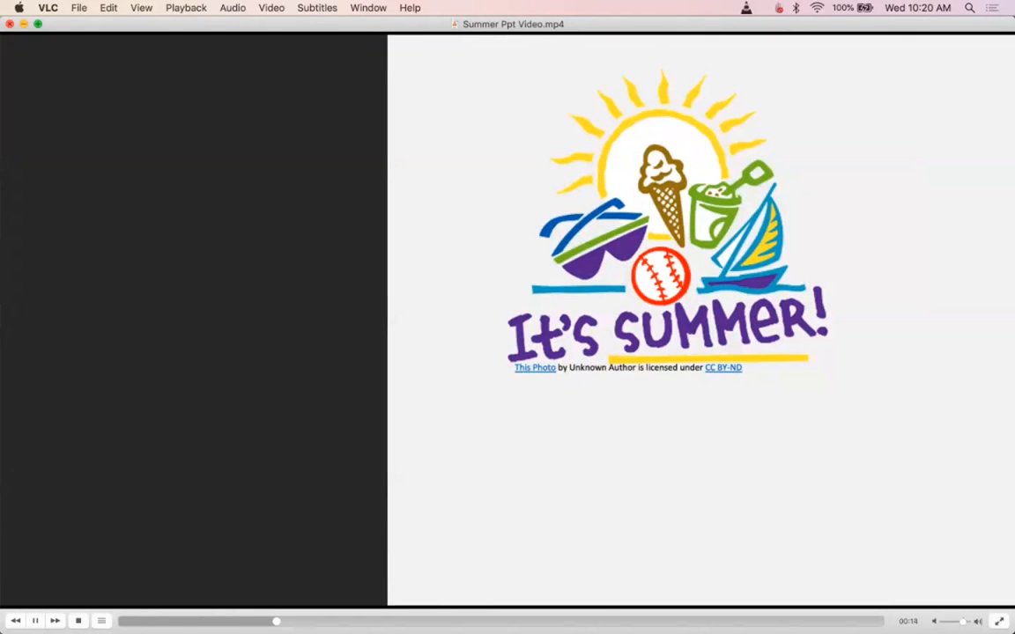
left_click(10, 24)
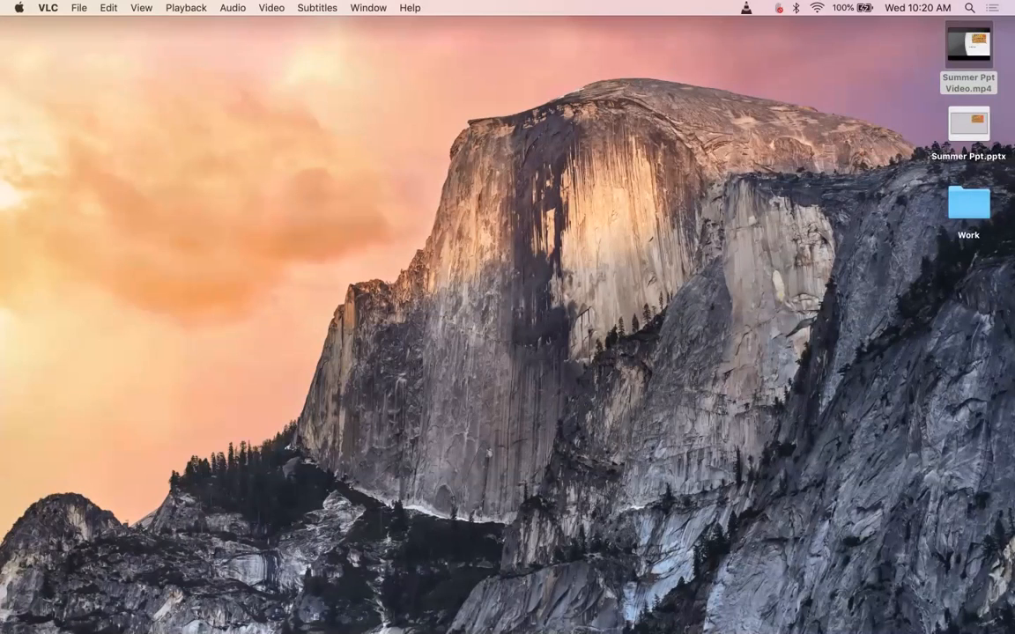
key("super+q")
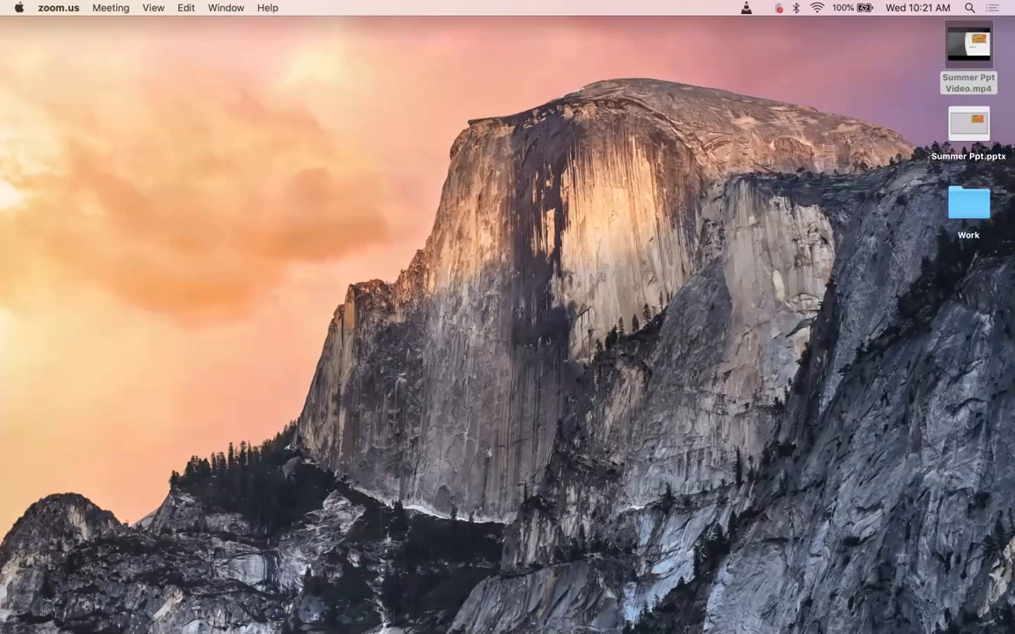
left_click(507, 318)
left_click(507, 317)
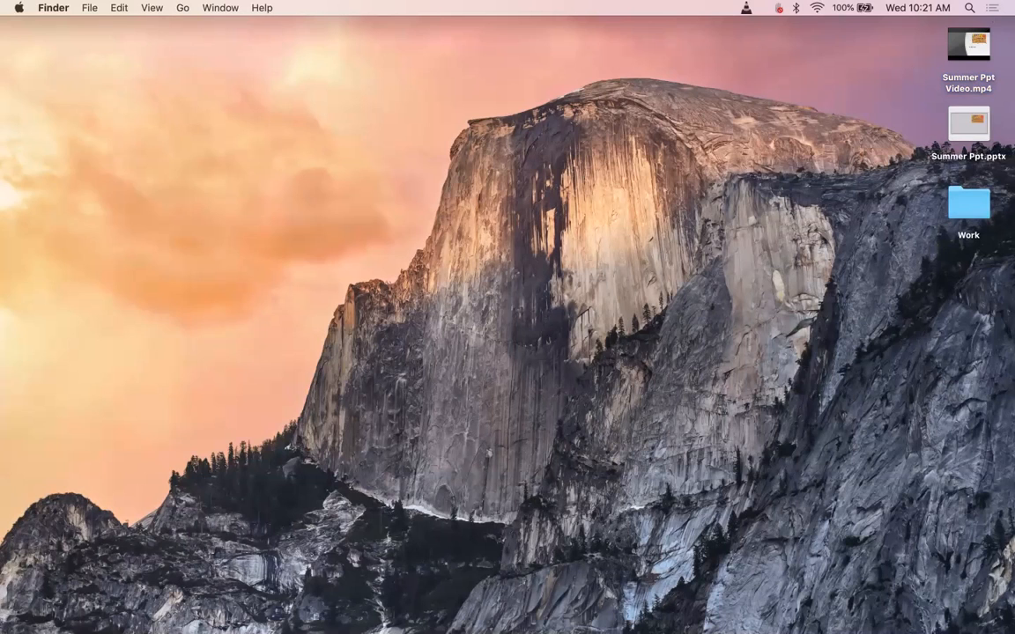
key("super+Tab")
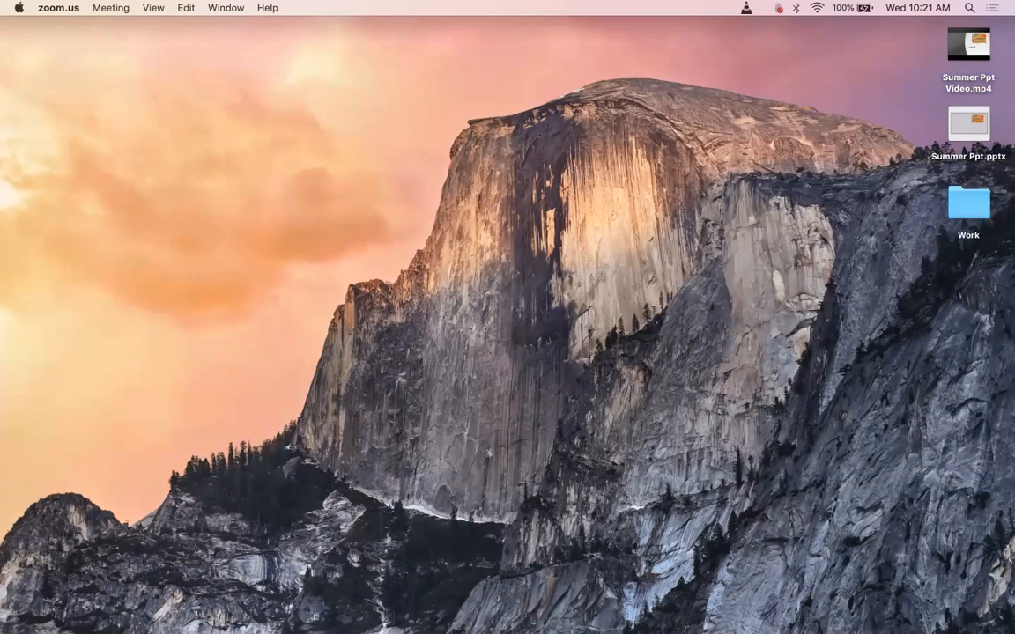
Step: Switch to the Quick links document in Word, open its onedrive.live.com link in Chrome, and look through the page
mouse_move(629, 632)
mouse_move(323, 630)
mouse_move(716, 628)
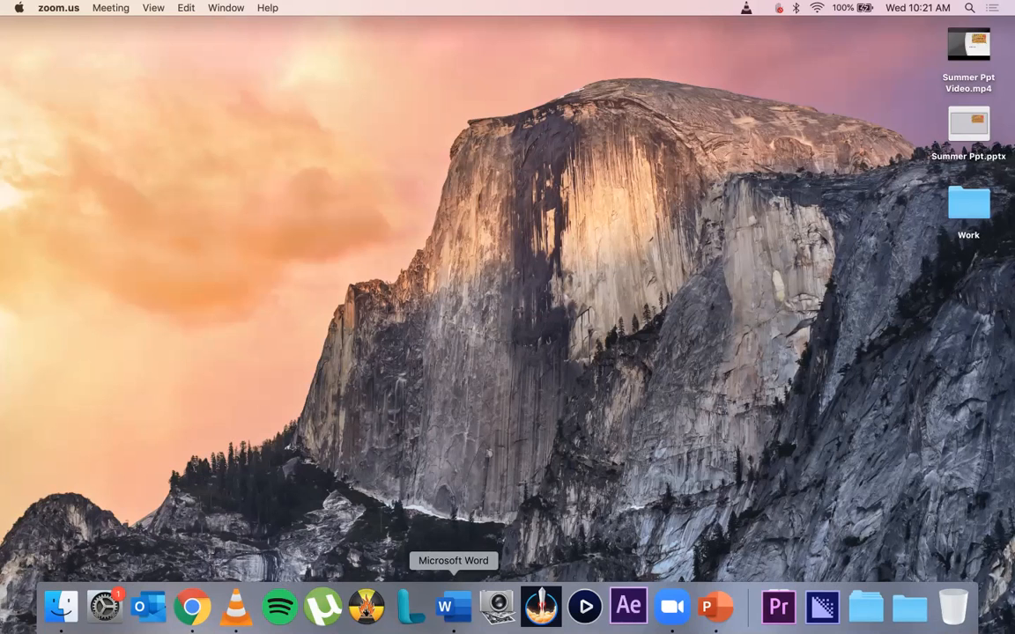
left_click(453, 606)
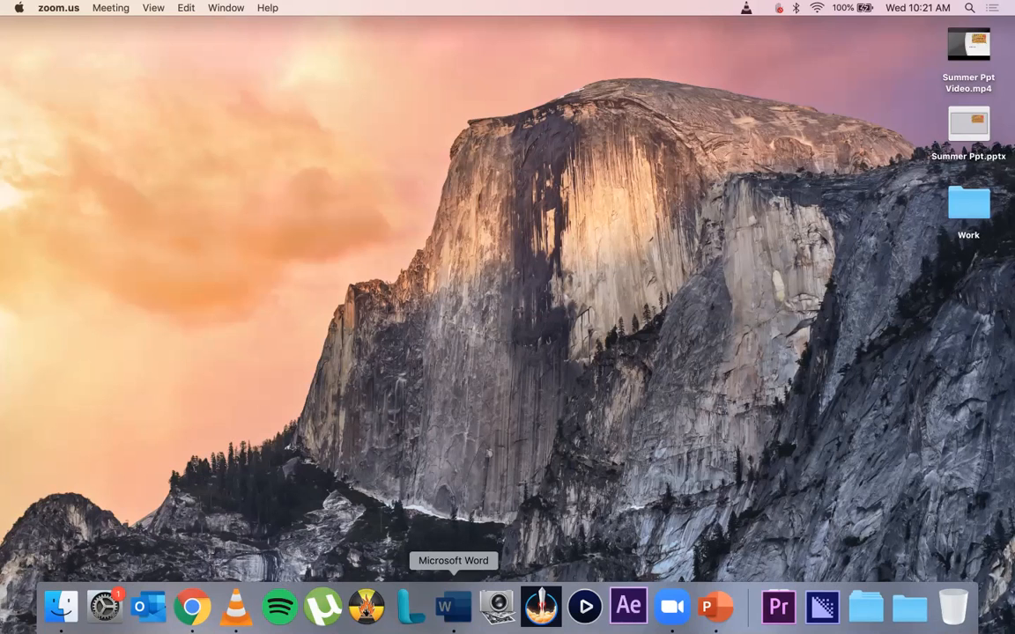
left_click_drag(374, 208, 373, 126)
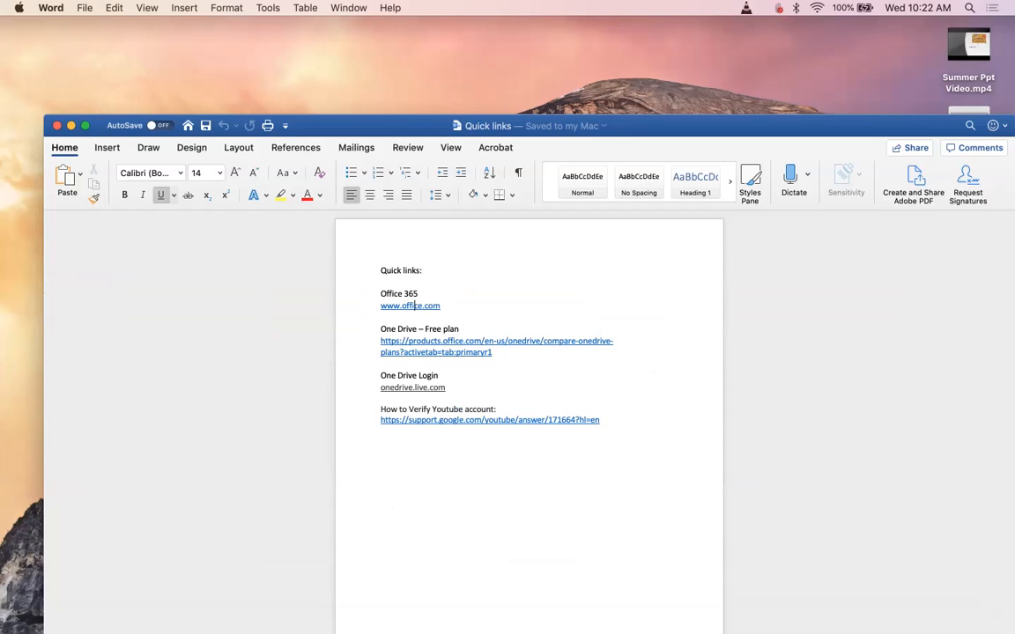
left_click(412, 388)
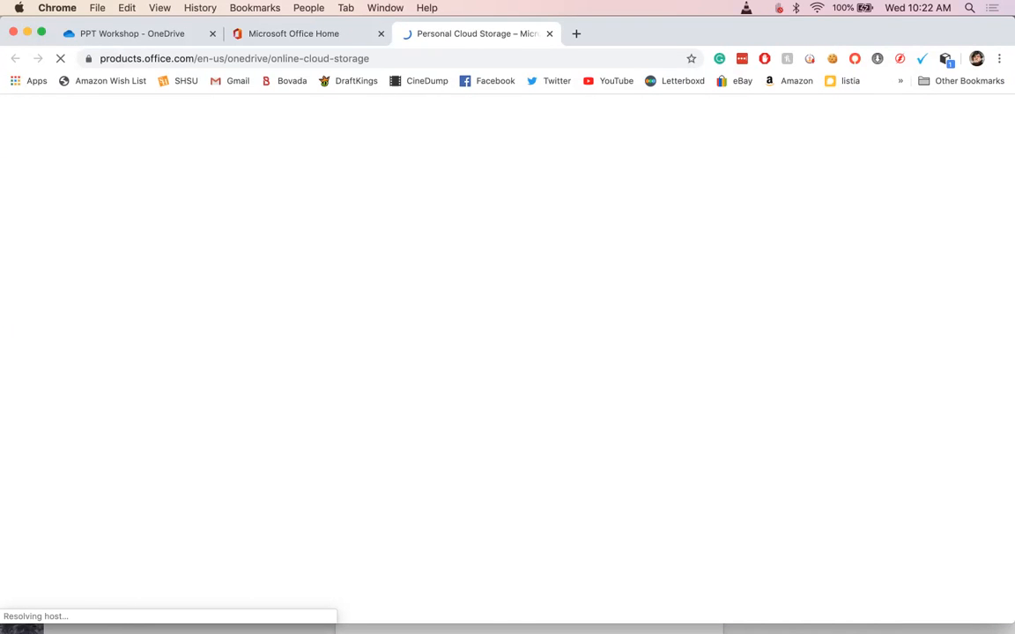
scroll(508, 352, "down", 10)
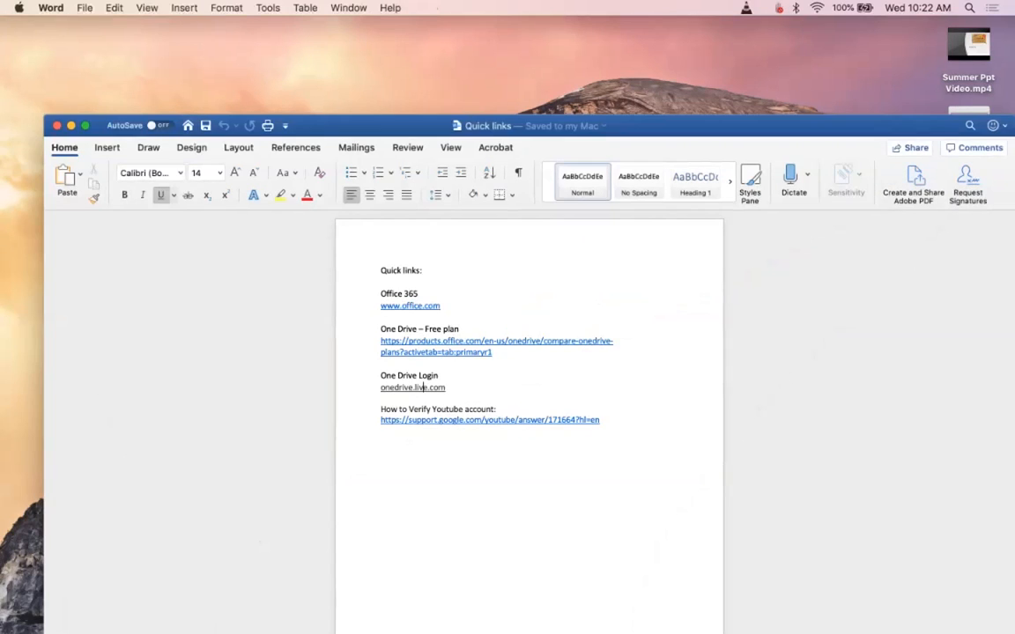
Step: Open the One Drive free plan link from Quick links, review the plan comparison, and minimize the browser
left_click(481, 342)
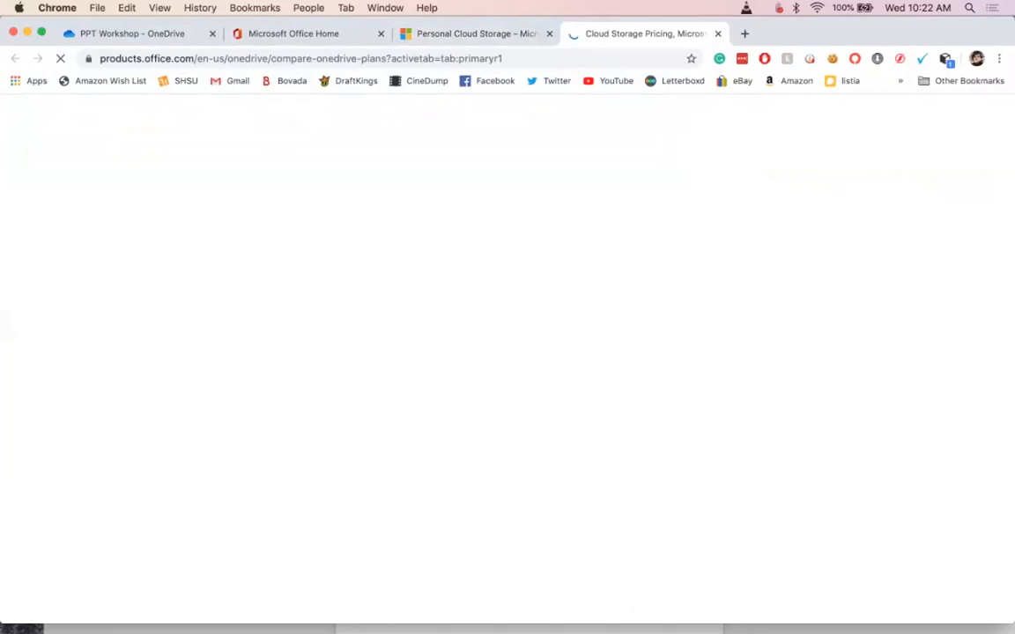
scroll(507, 352, "down", 4)
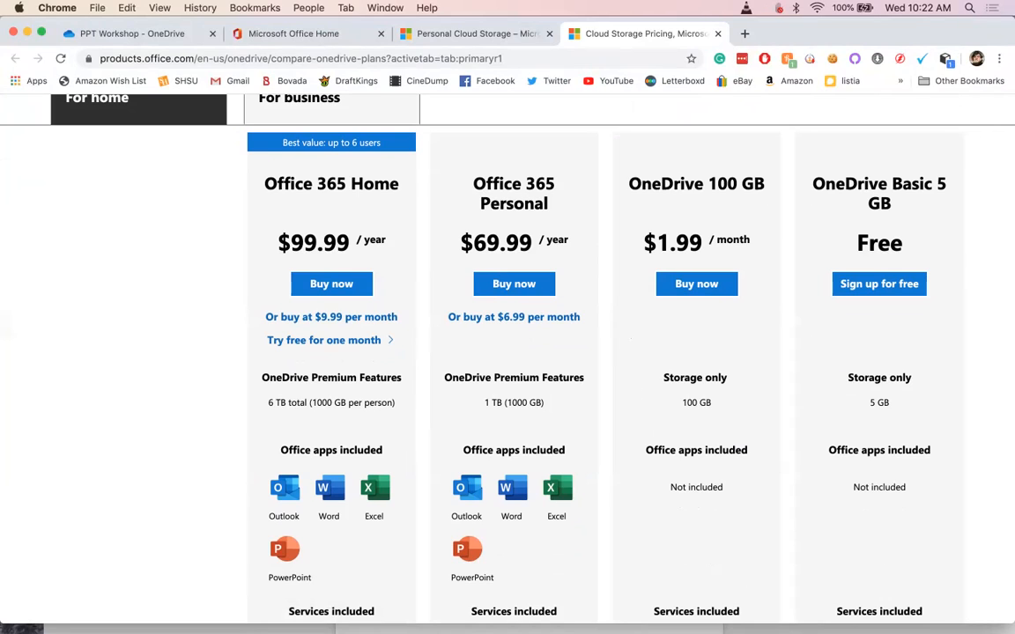
scroll(508, 353, "down", 1)
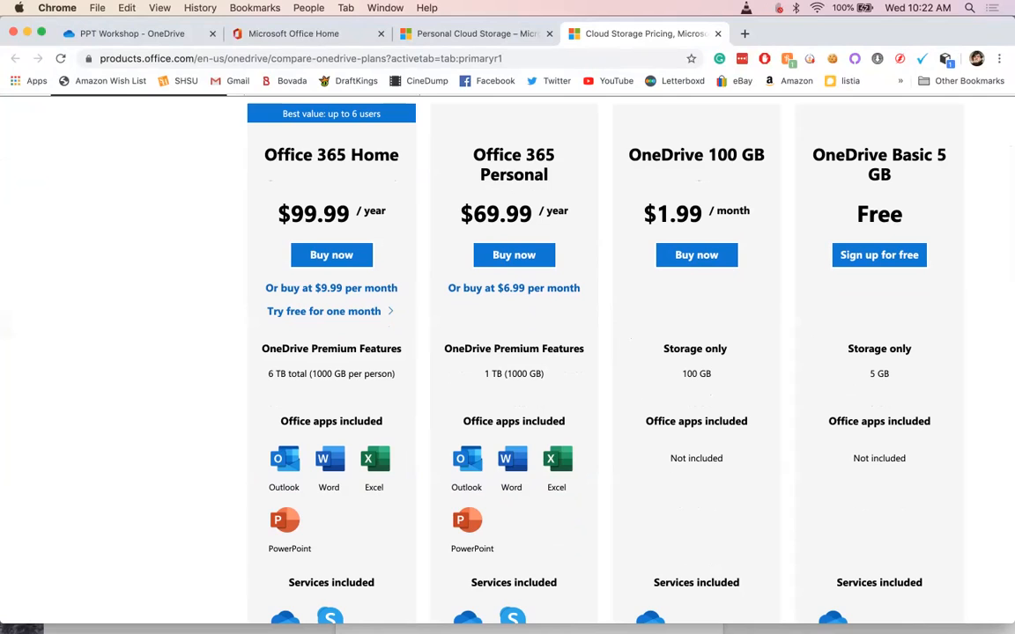
scroll(508, 353, "down", 1)
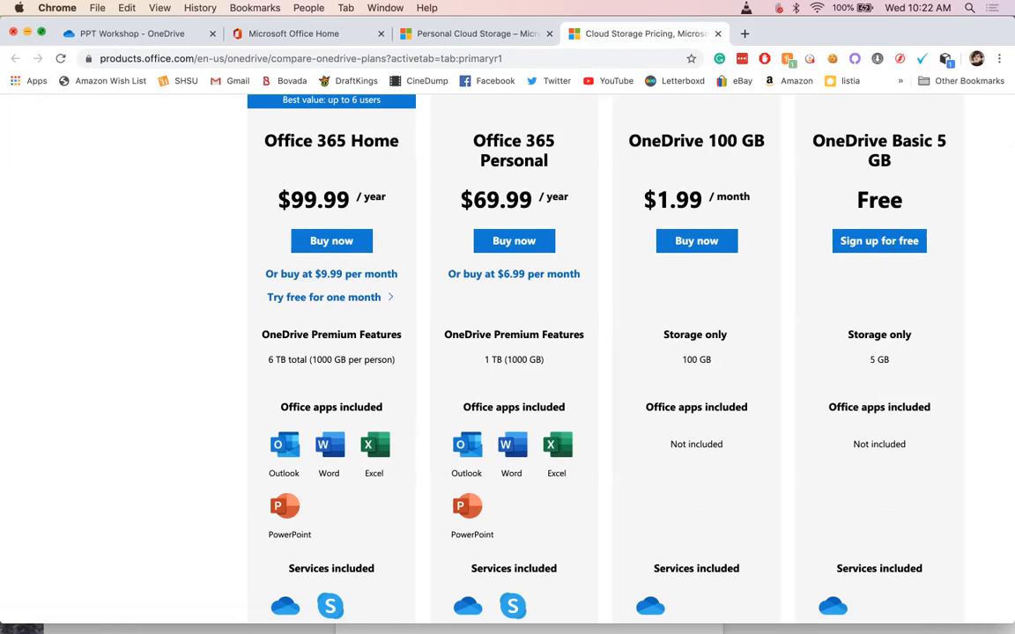
left_click(27, 33)
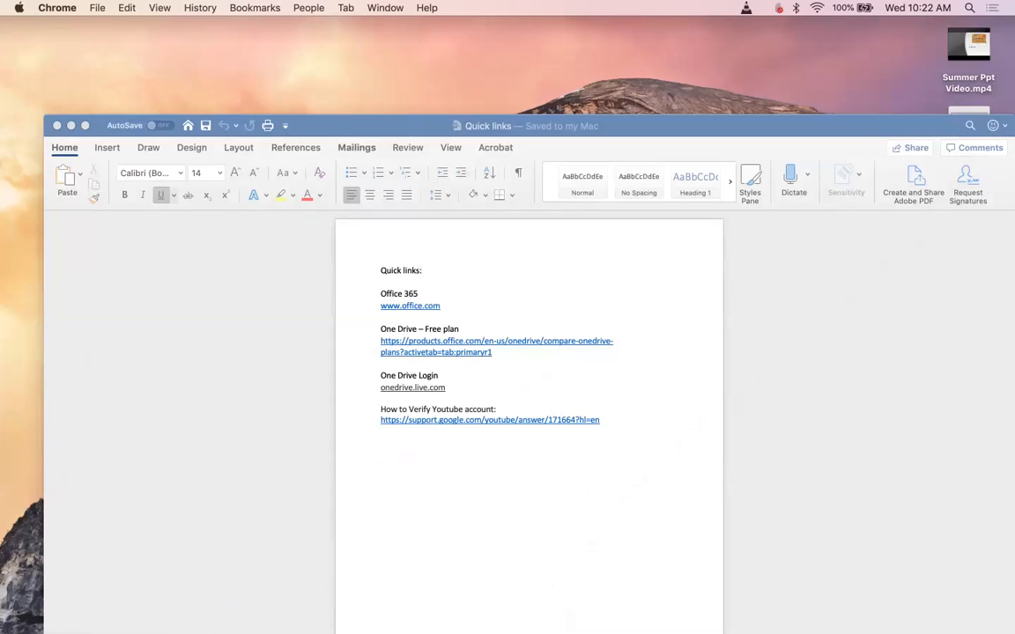
Step: Open the OneDrive login page again from the Quick links document and switch to the earlier Personal Cloud Storage tab
left_click(453, 342)
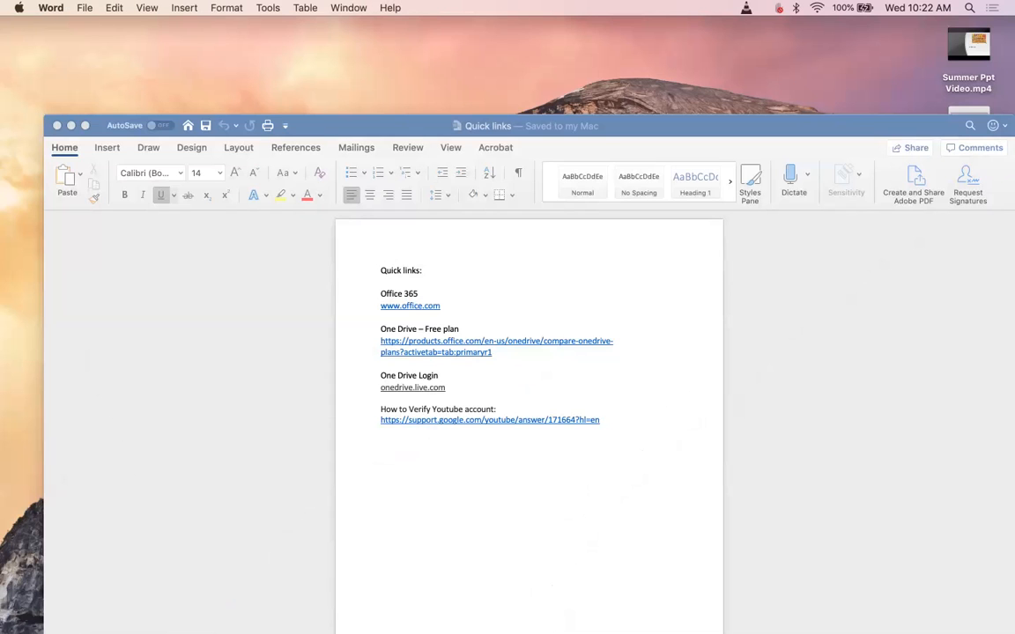
left_click(453, 342)
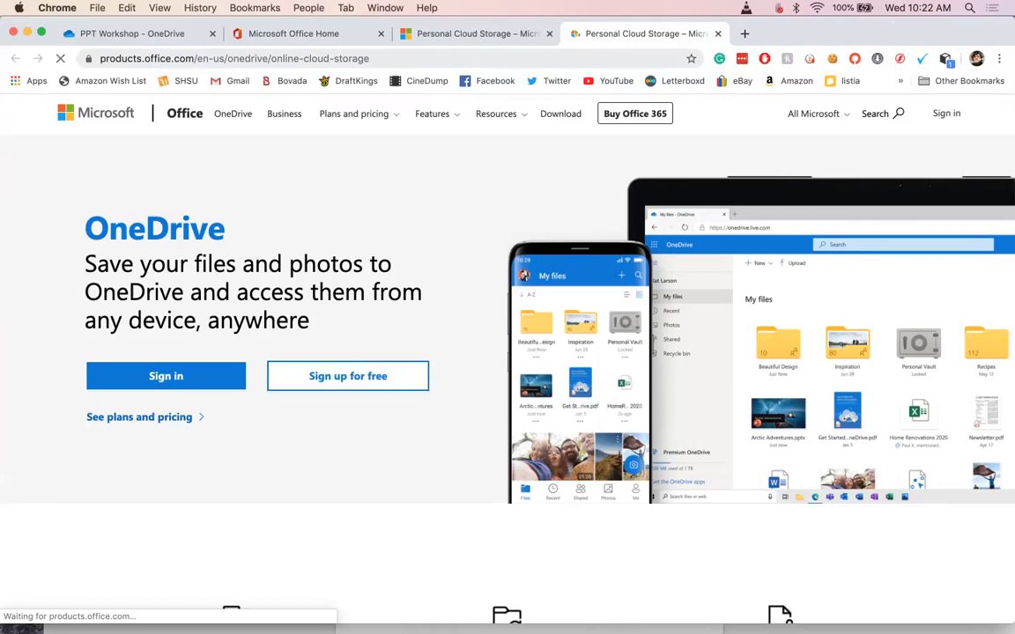
left_click(477, 34)
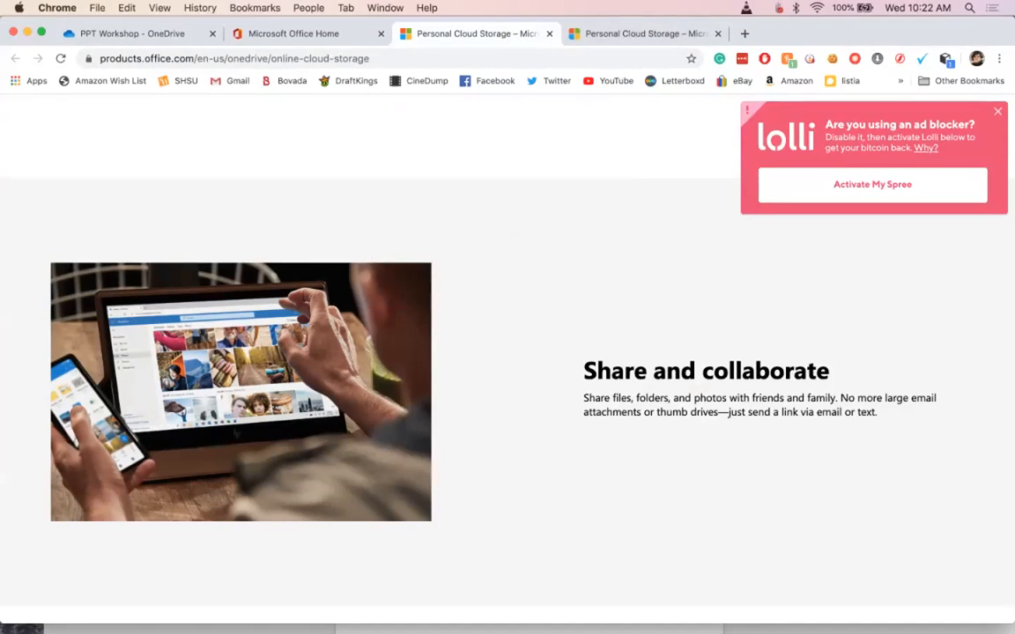
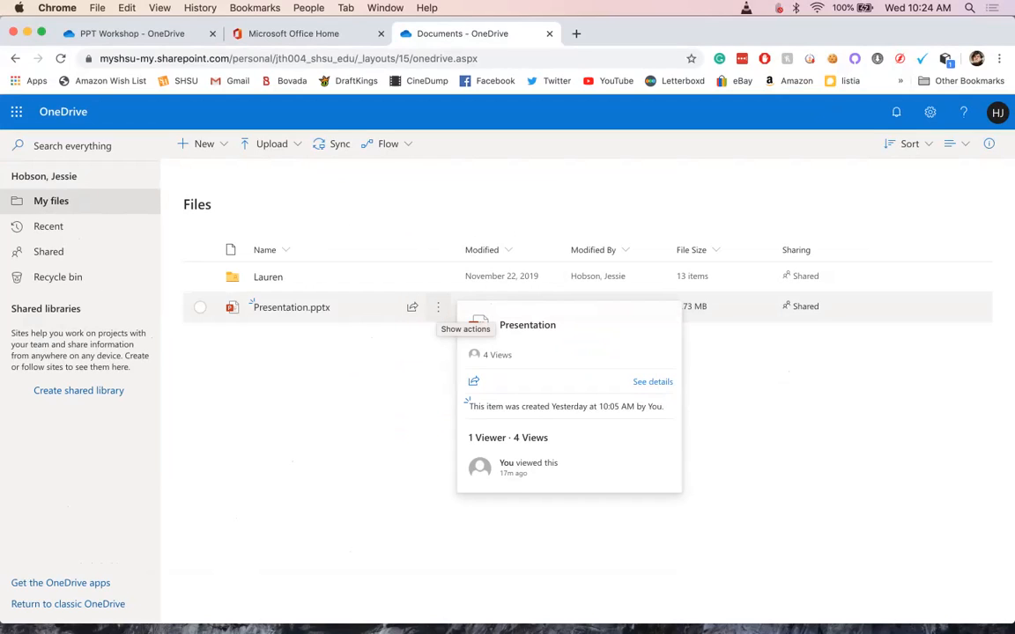
Step: Share Presentation.pptx from OneDrive by copying a link that lets anyone with the link edit
left_click(438, 306)
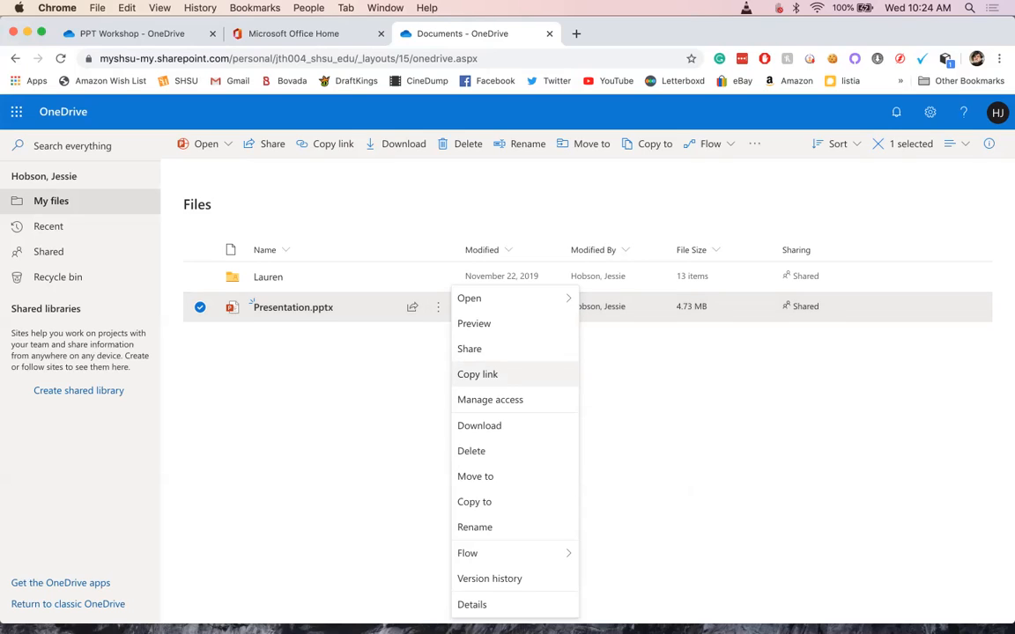
left_click(438, 307)
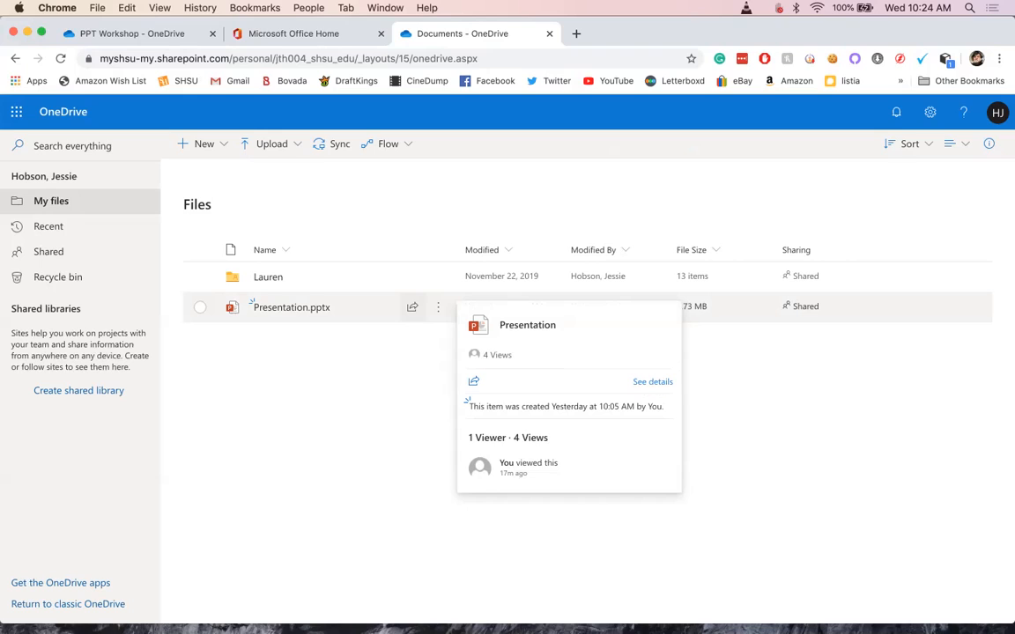
left_click(412, 307)
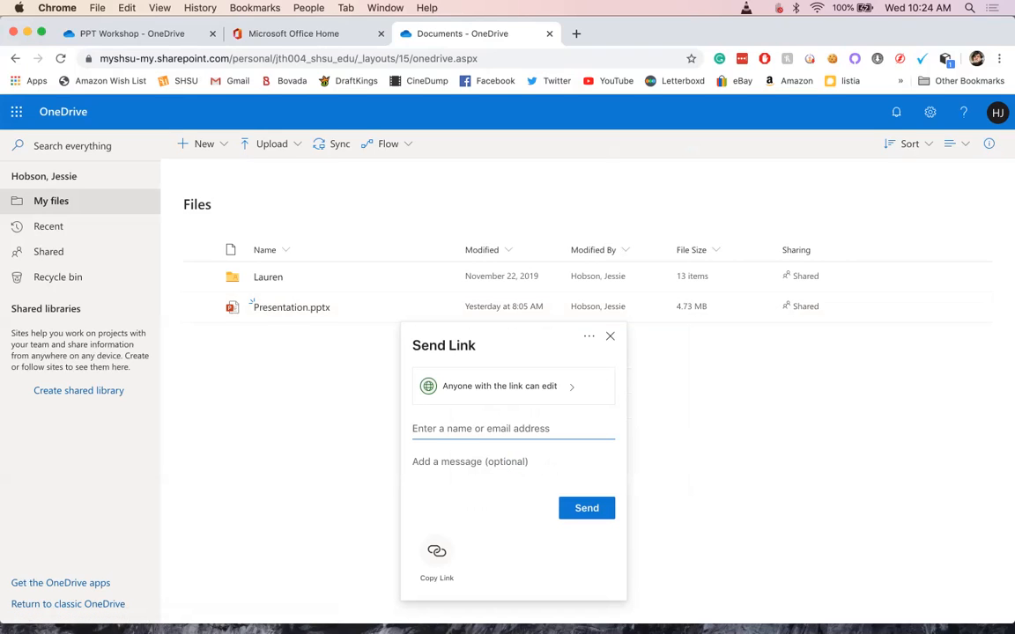
left_click(437, 551)
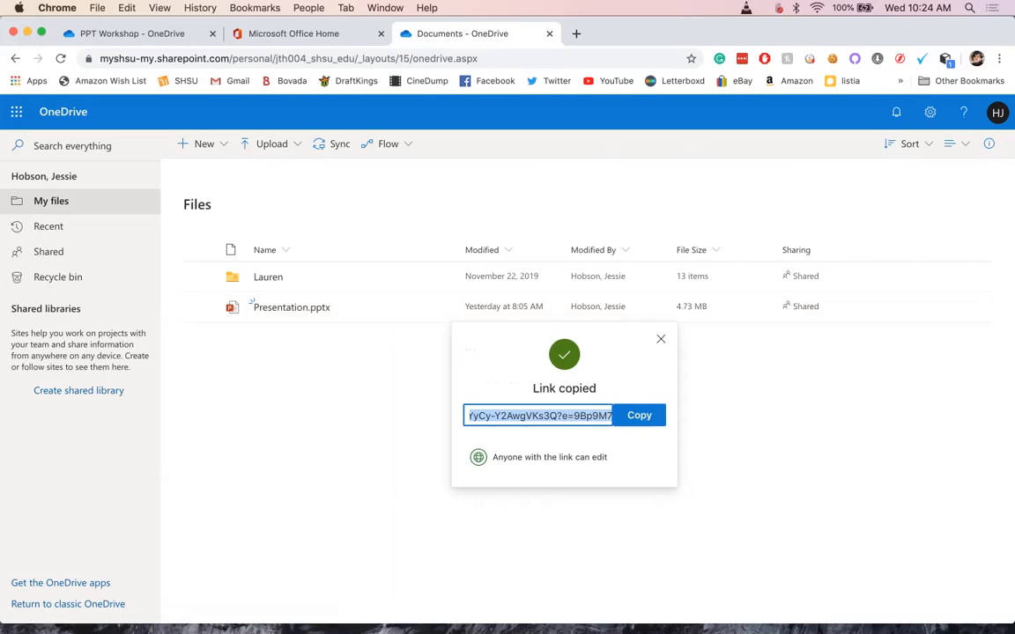
left_click(639, 416)
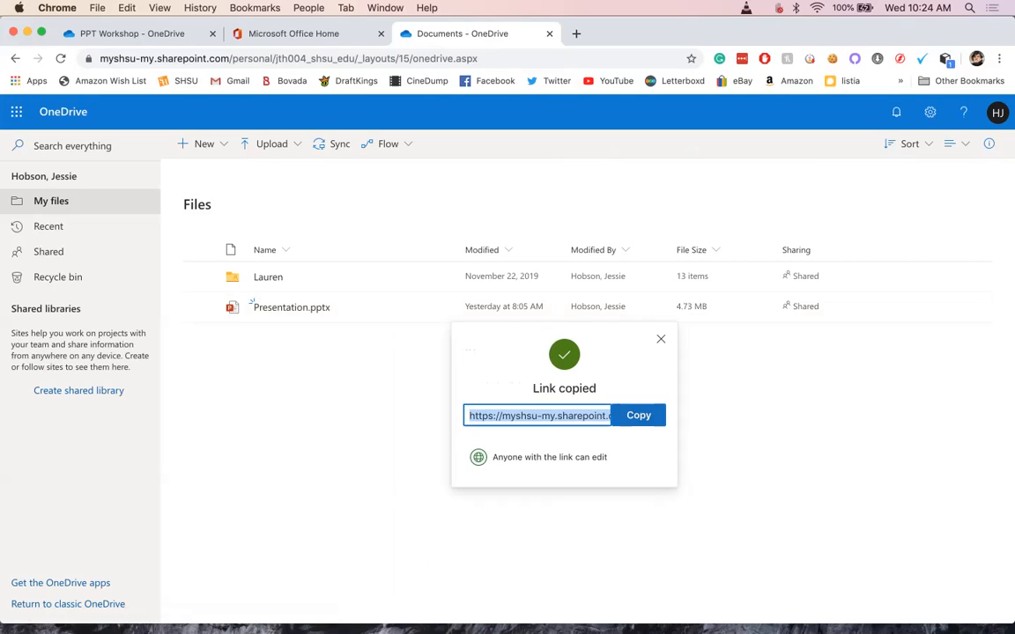
Step: Switch to Zoom and back to Chrome, and go to the browser tab with the shared PPT Workshop folder
mouse_move(629, 620)
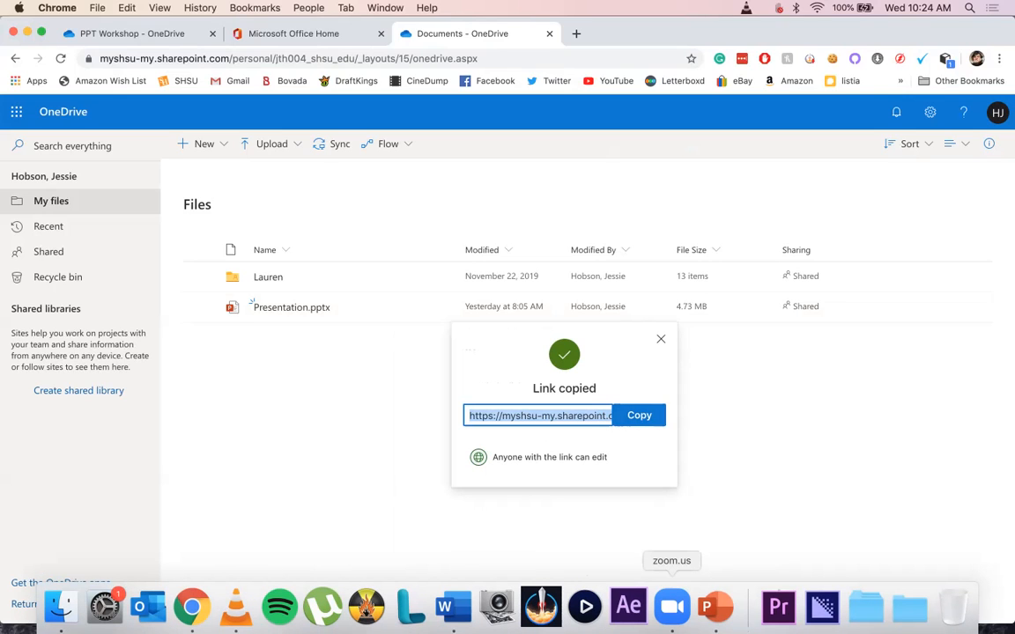
left_click(672, 608)
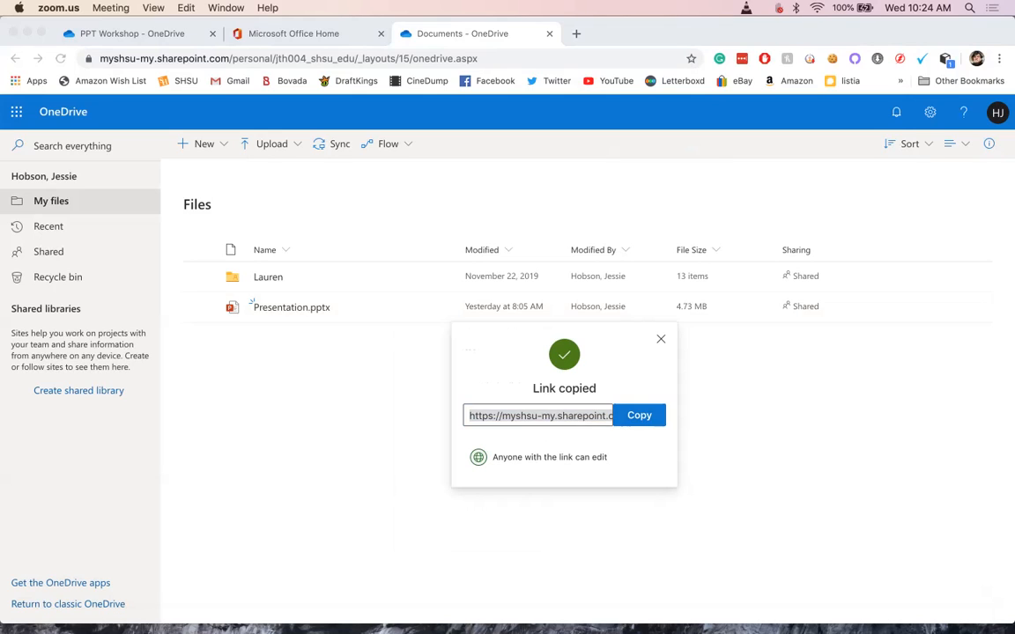
key("super+Tab")
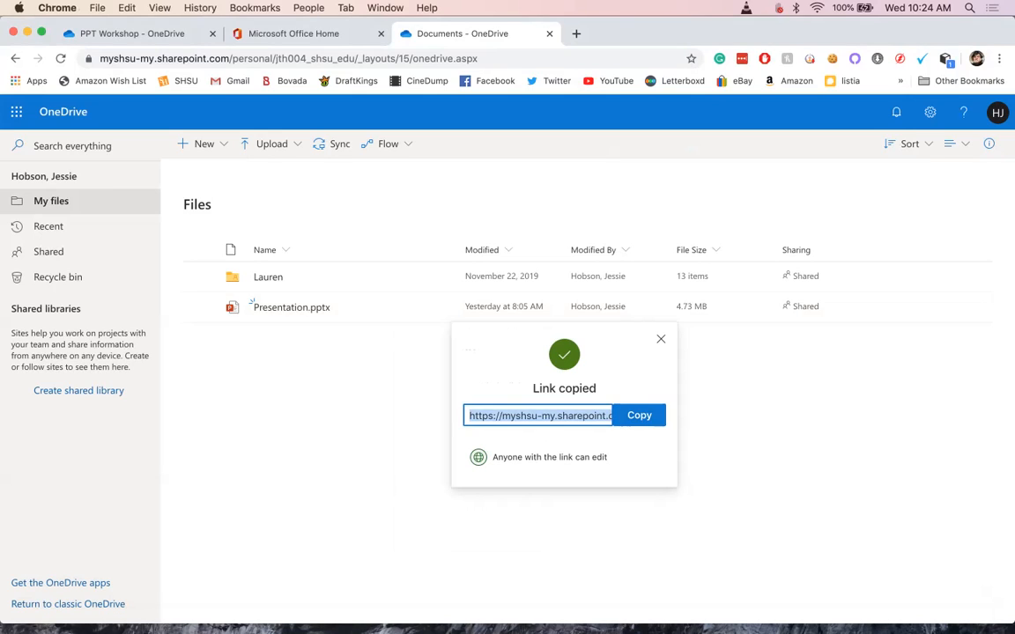
key("ctrl+shift+Tab")
key("ctrl+shift+Tab")
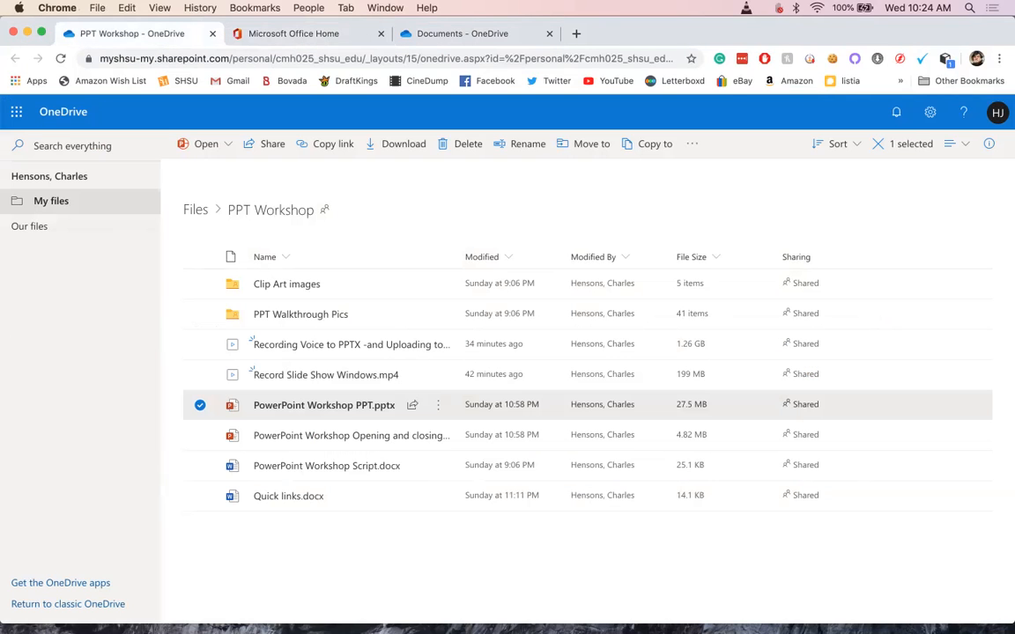
Step: Minimize the Chrome window and the Quick links document to clear the desktop
key("super+m")
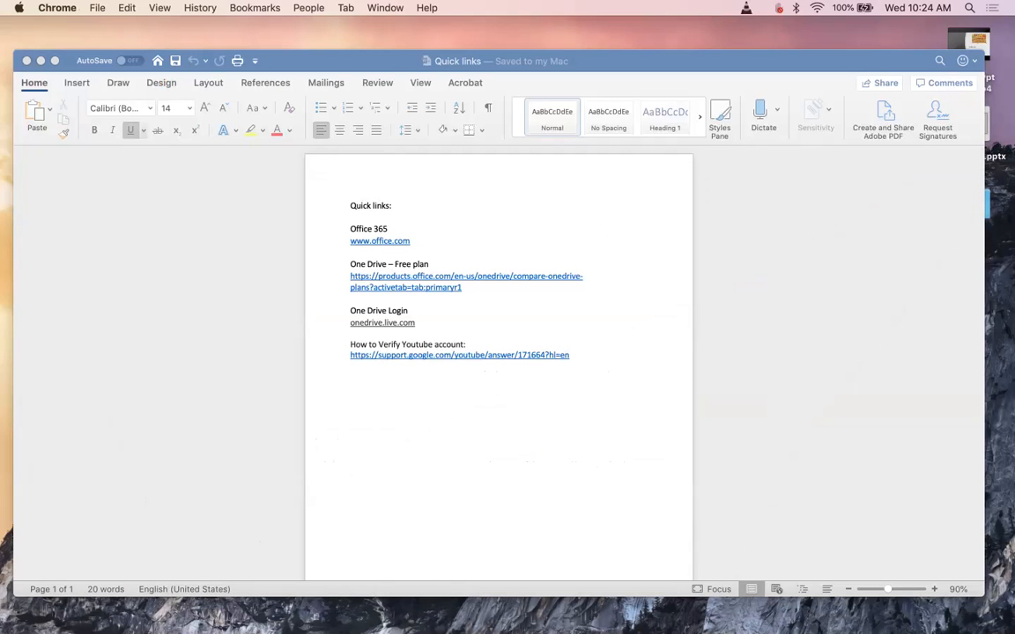
left_click(397, 322)
key("super+m")
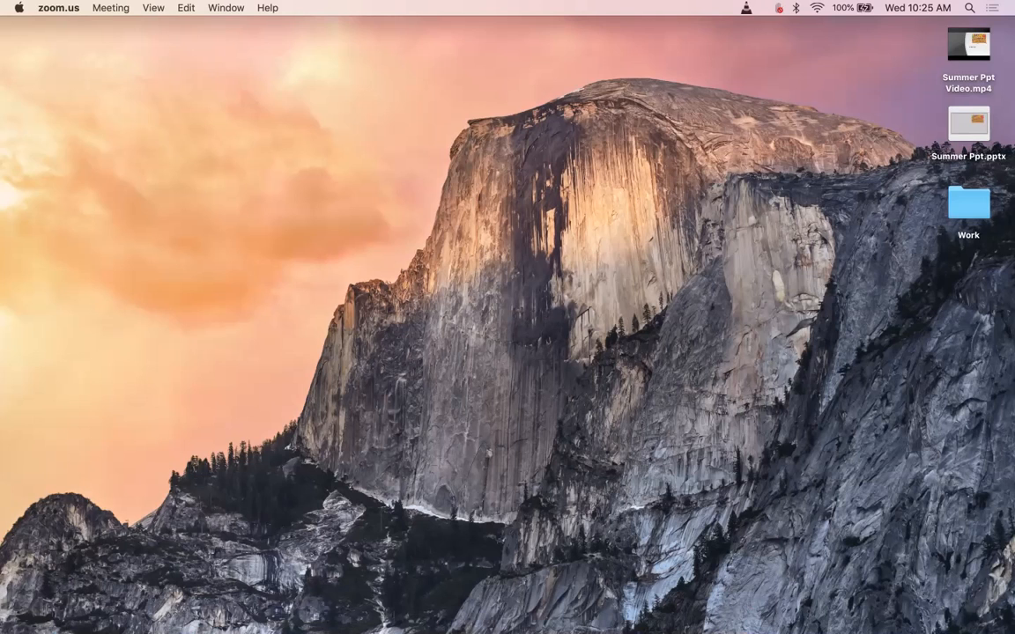
mouse_move(279, 608)
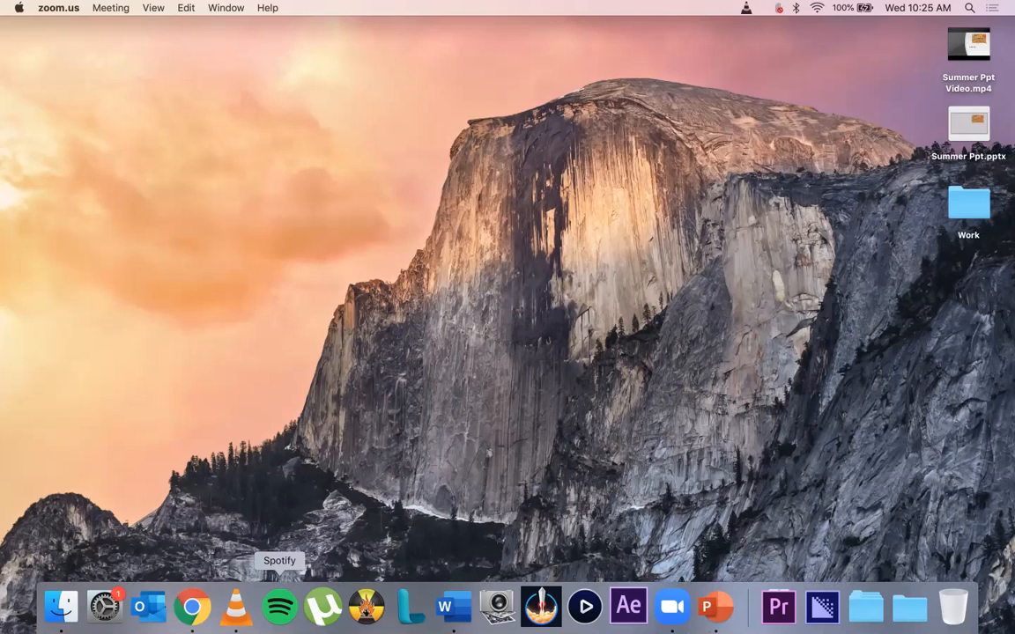
Step: Switch to Chrome and copy a sharing link for PowerPoint Workshop PPT.pptx that lets anyone with the link edit
left_click(192, 608)
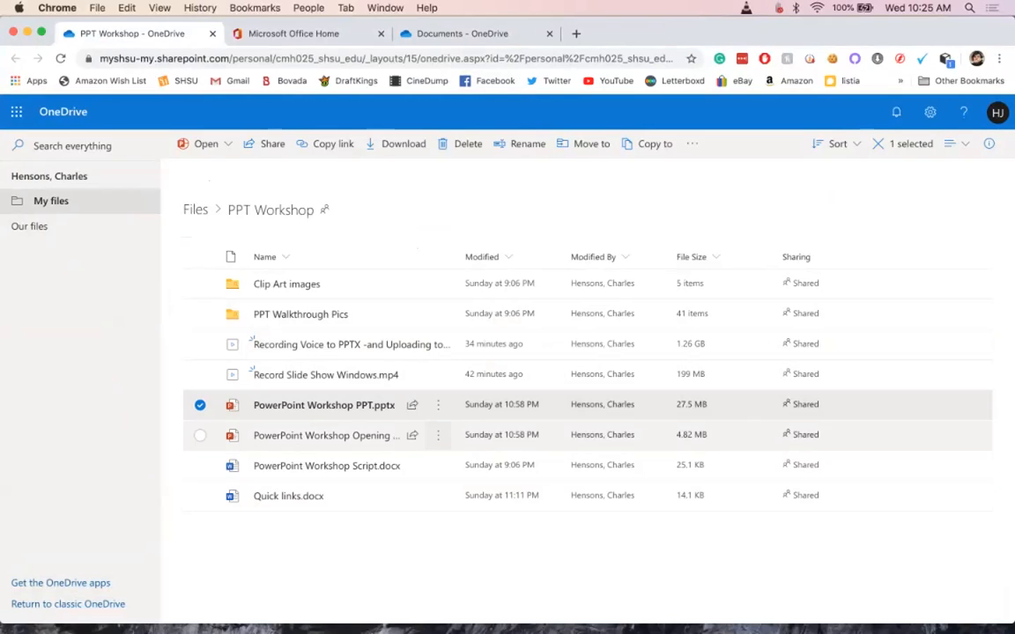
mouse_move(324, 405)
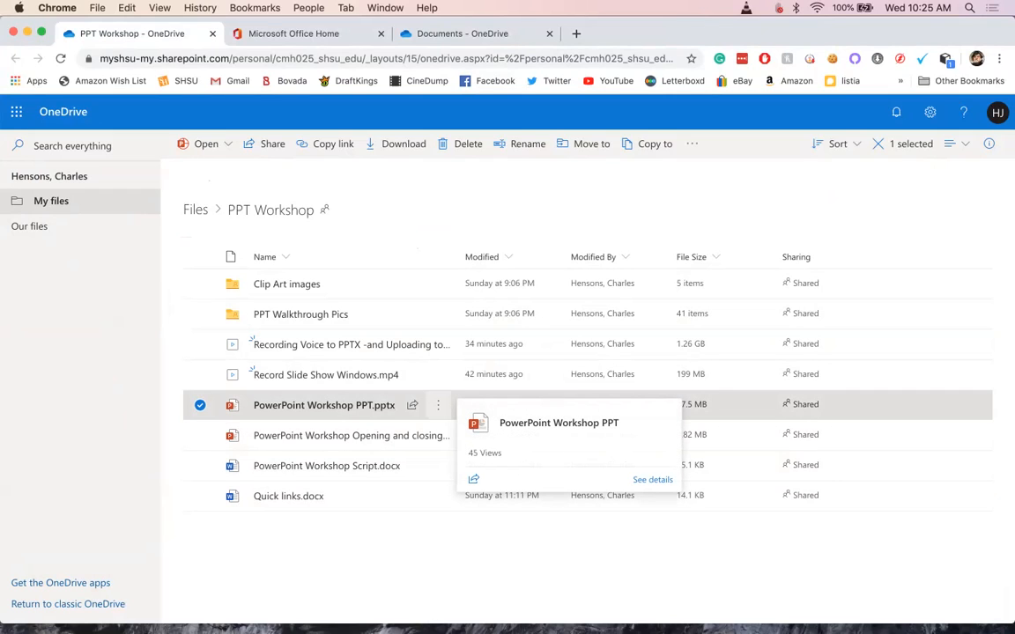
left_click(438, 404)
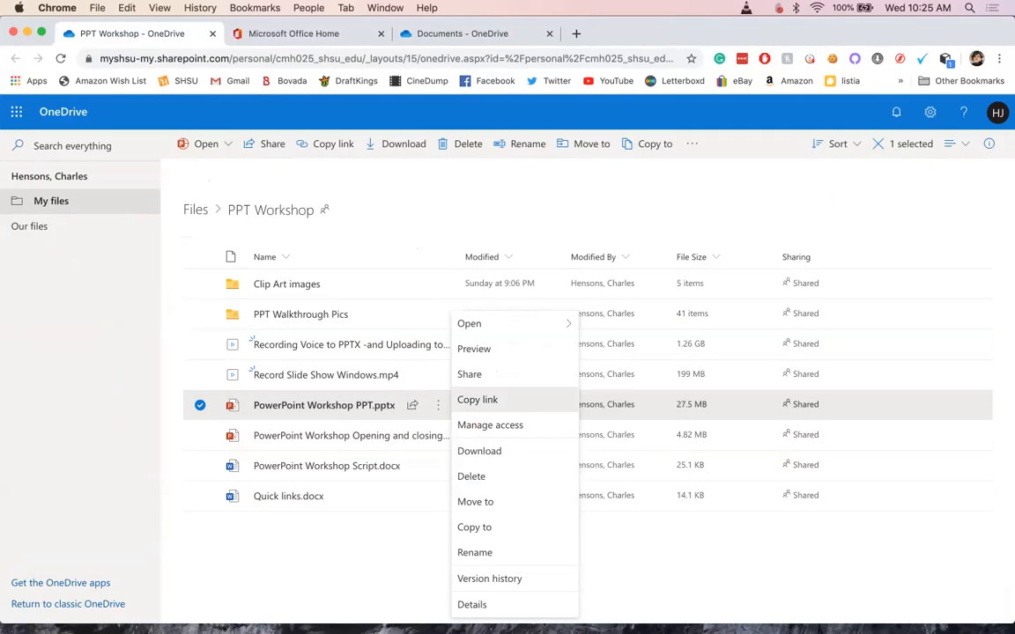
left_click(477, 399)
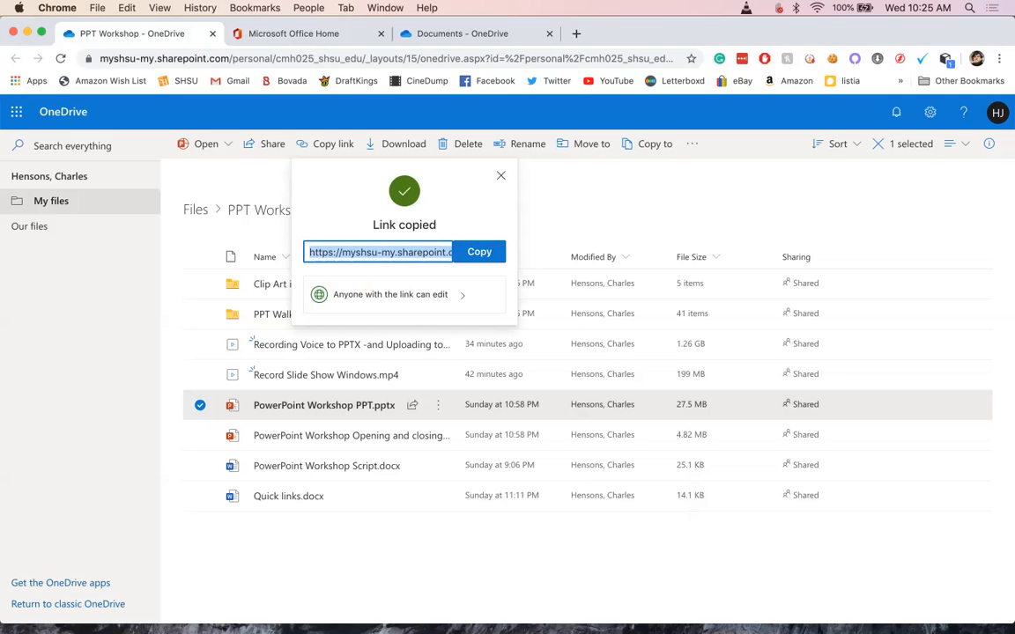
left_click(500, 175)
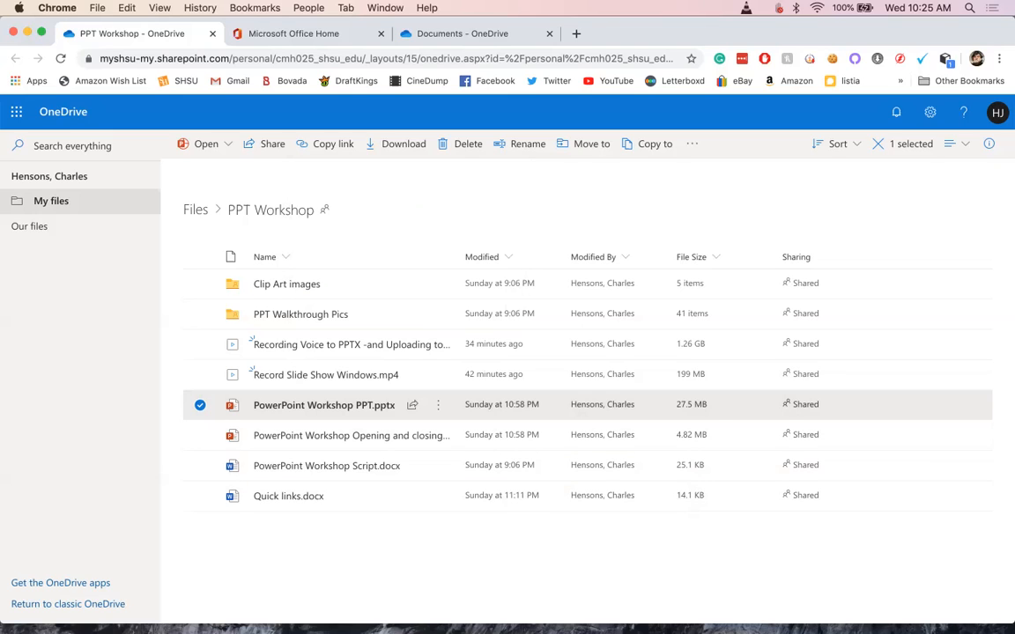
Step: Switch to Zoom, minimize the Chrome window, and paste the copied OneDrive link in Zoom
mouse_move(366, 614)
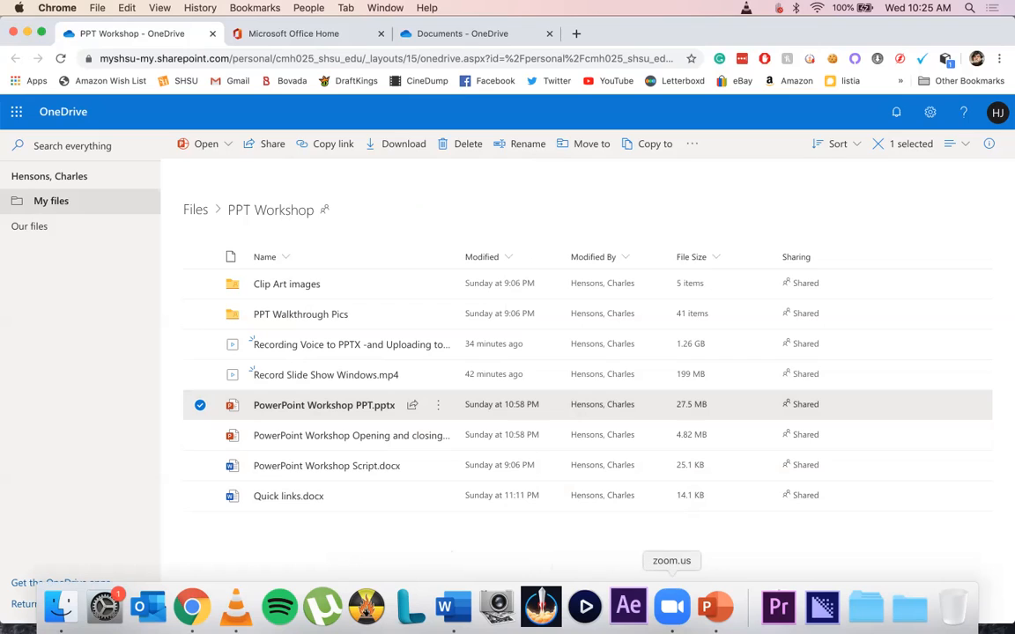
left_click(673, 607)
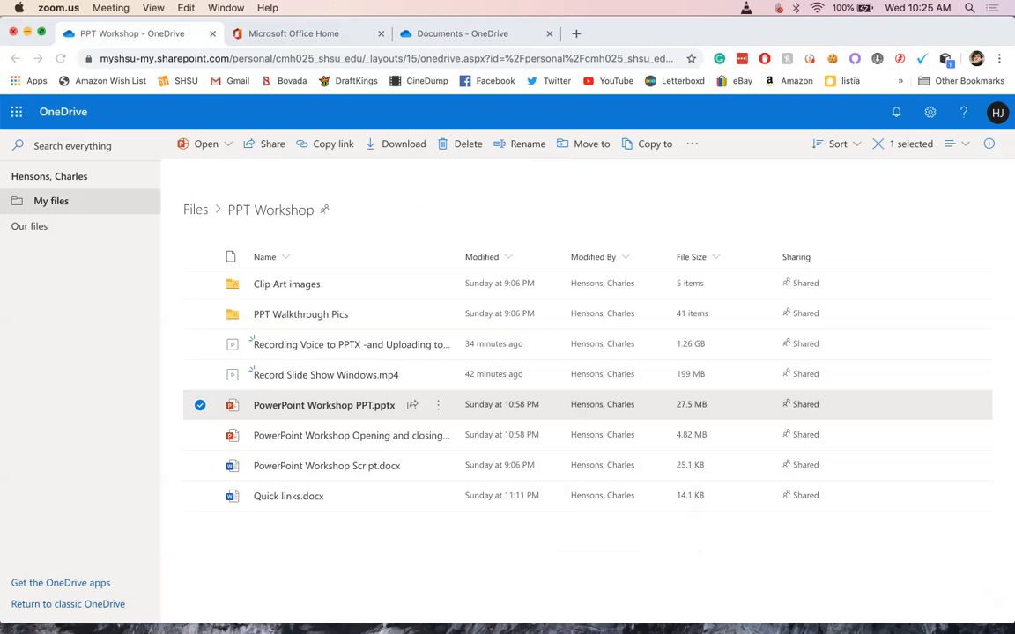
left_click(27, 32)
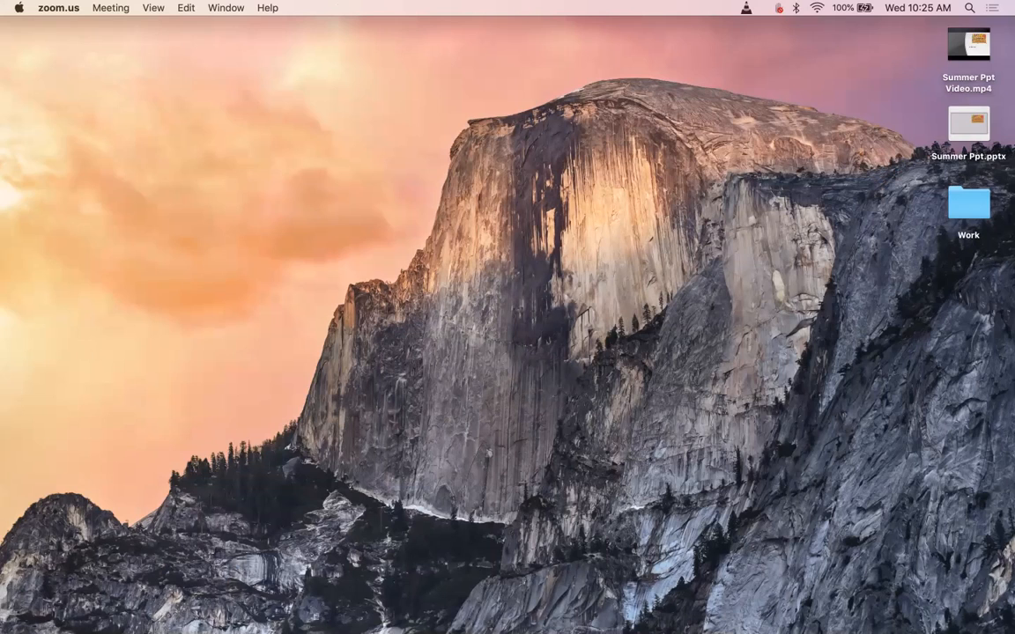
key("super+v")
Step: Switch back to Chrome, view the Microsoft Office Home page, and minimize the window again
mouse_move(325, 621)
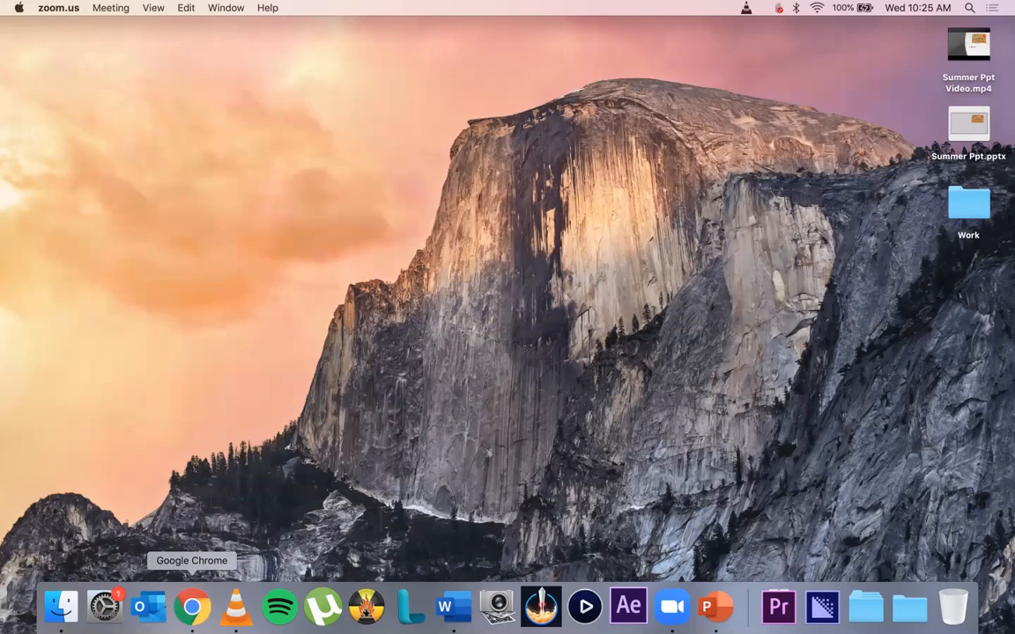
left_click(192, 606)
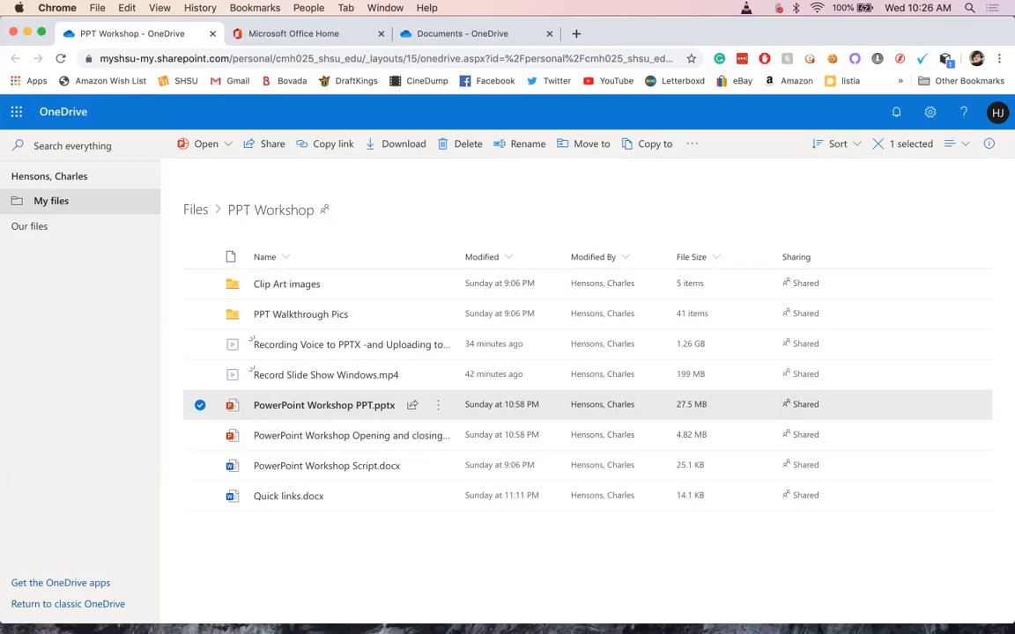
left_click(299, 34)
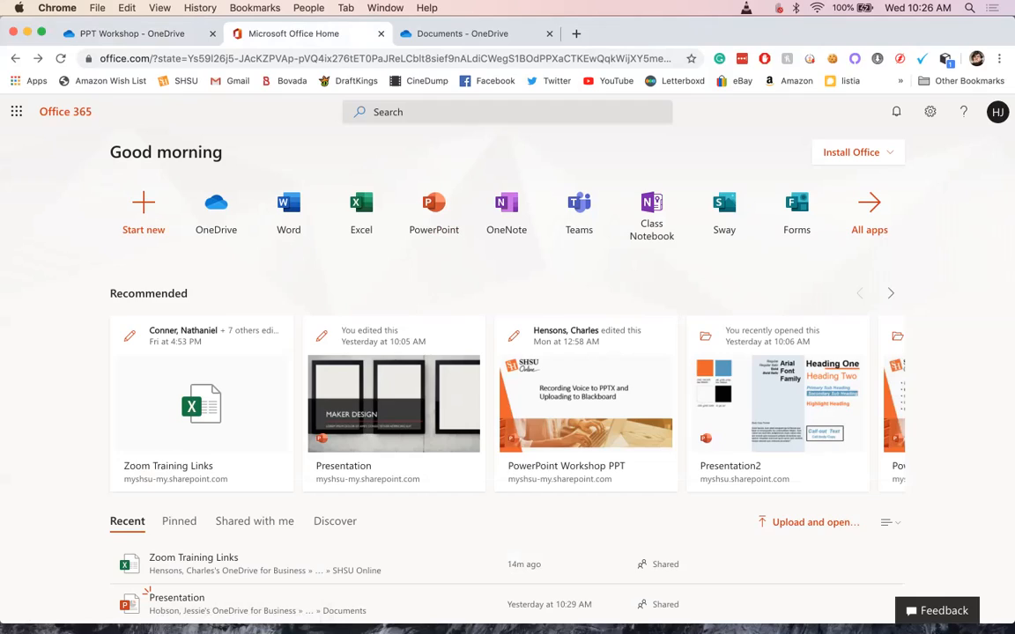
left_click(27, 32)
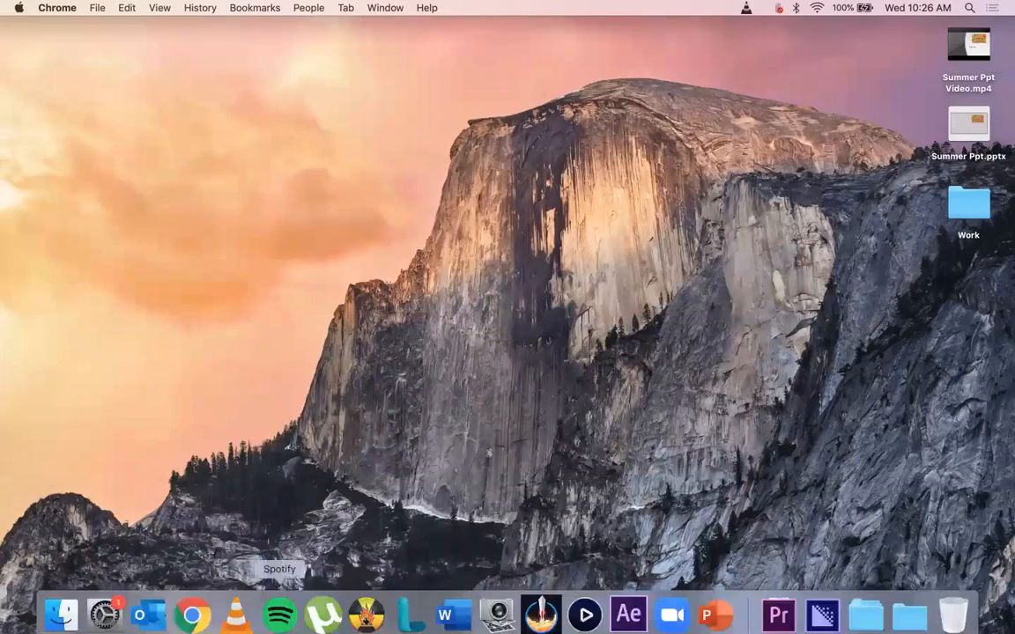
Step: Reopen Chrome and open YouTube from the bookmarks in a new browser tab
left_click(192, 606)
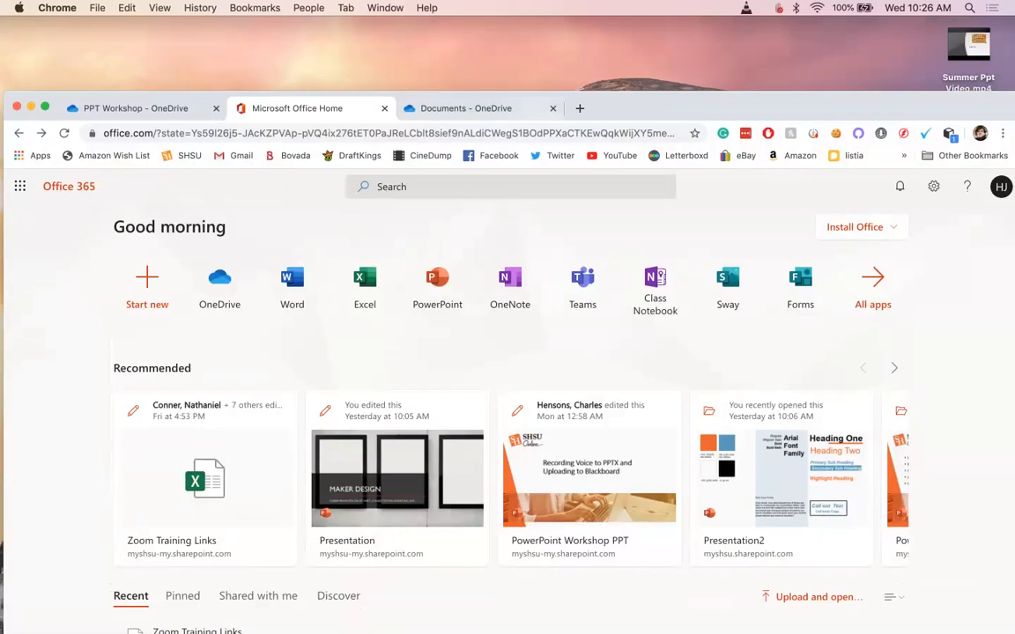
left_click(493, 108)
left_click(580, 109)
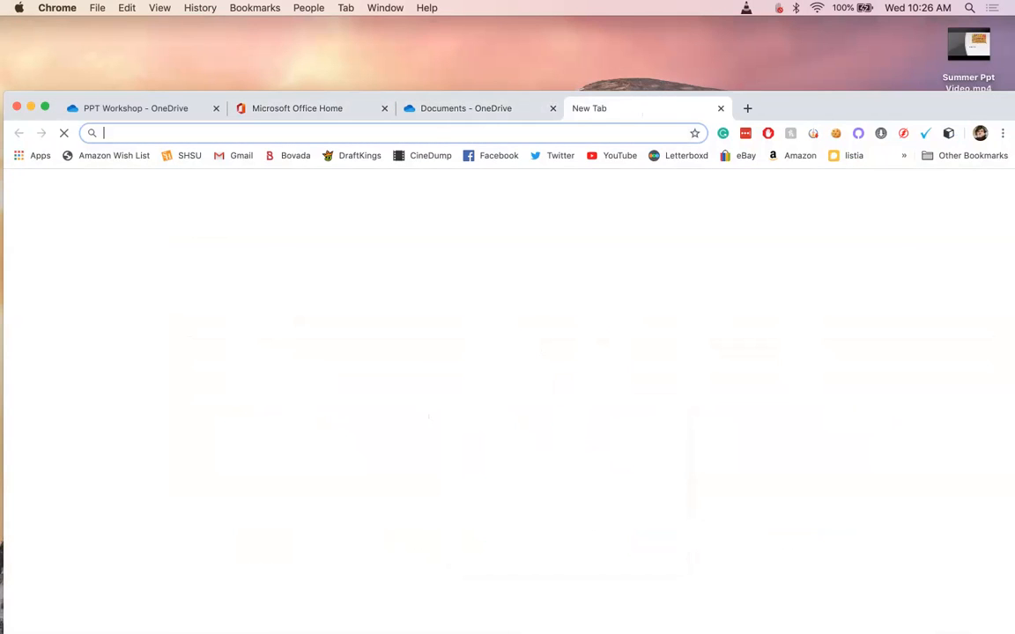
left_click(613, 156)
left_click_drag(814, 107, 810, 67)
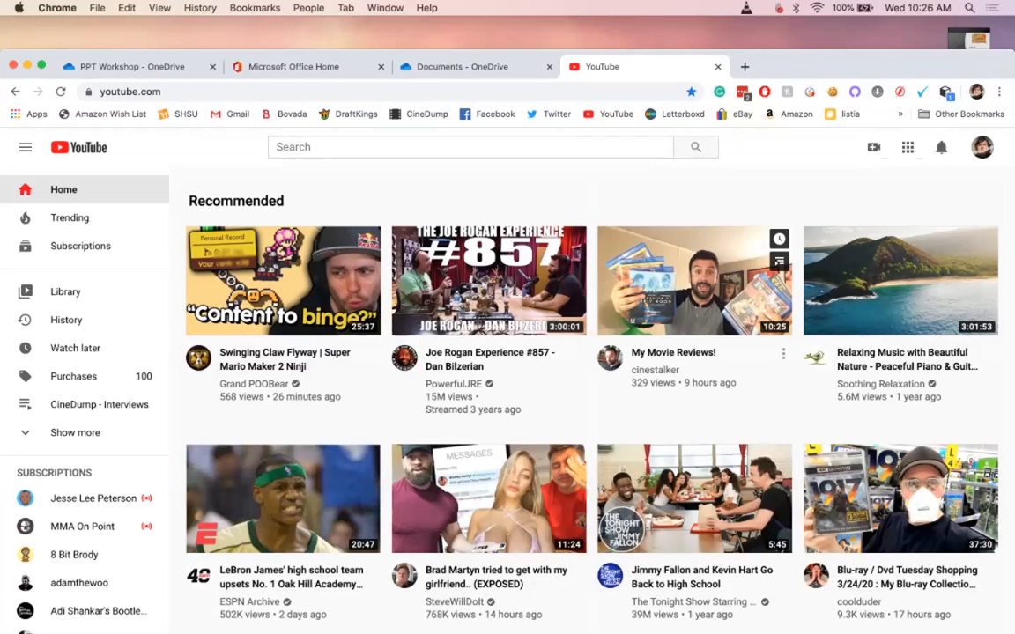
Step: Start a new YouTube video upload and add Summer Ppt Video.mp4 from the desktop
scroll(696, 264, "down", 1)
scroll(874, 150, "down", 5)
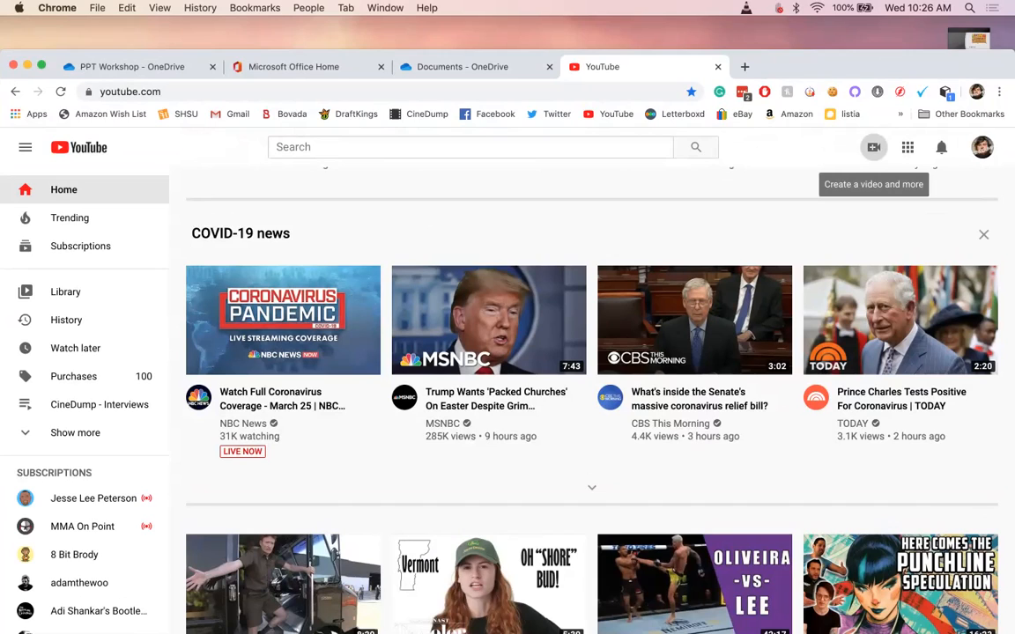
left_click(873, 147)
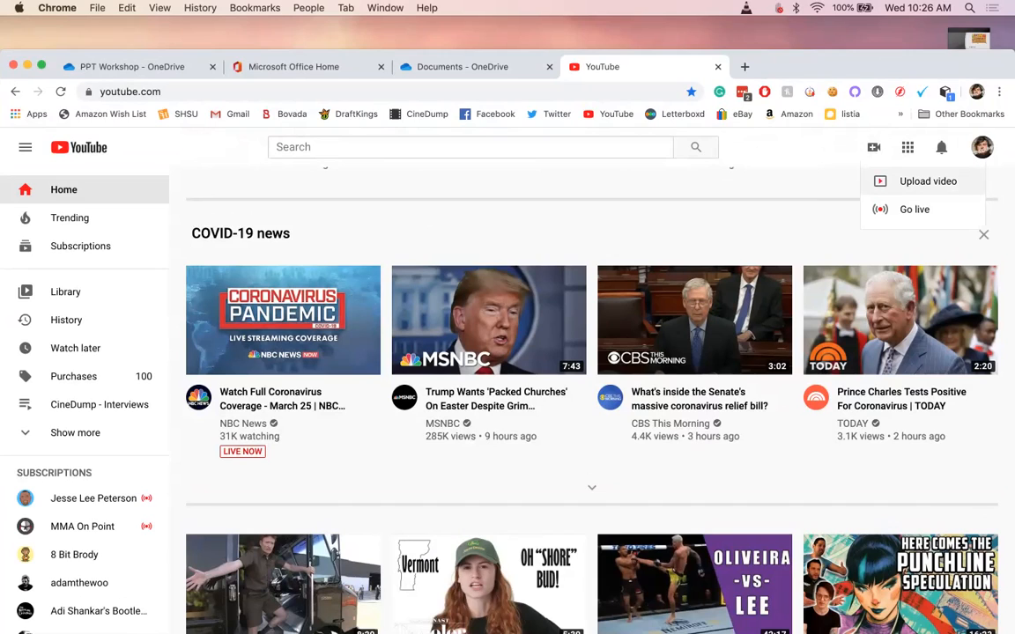
left_click(873, 147)
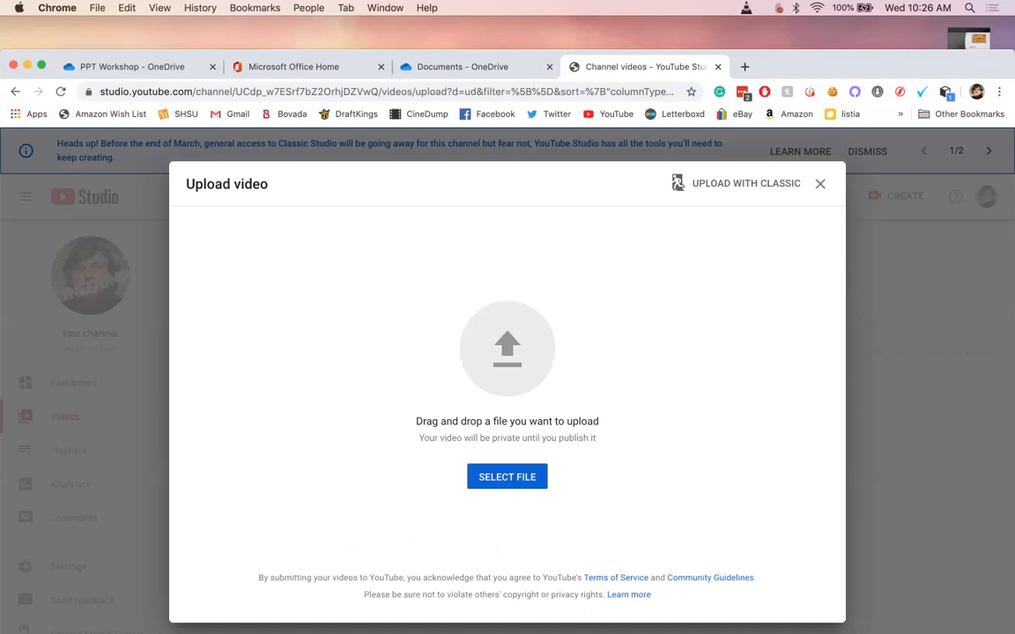
left_click_drag(837, 67, 743, 46)
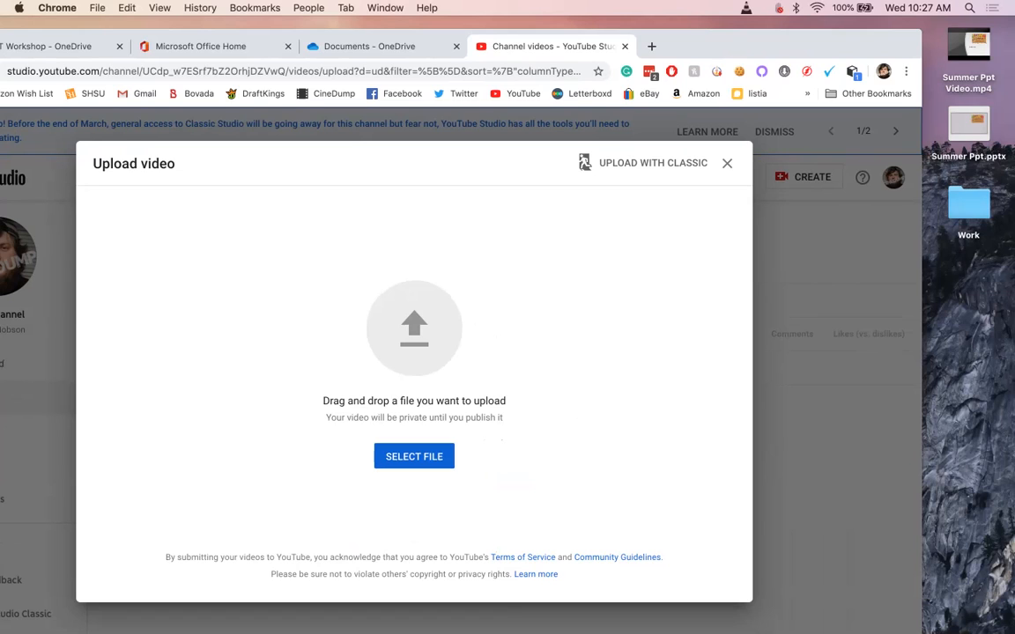
left_click_drag(969, 44, 417, 328)
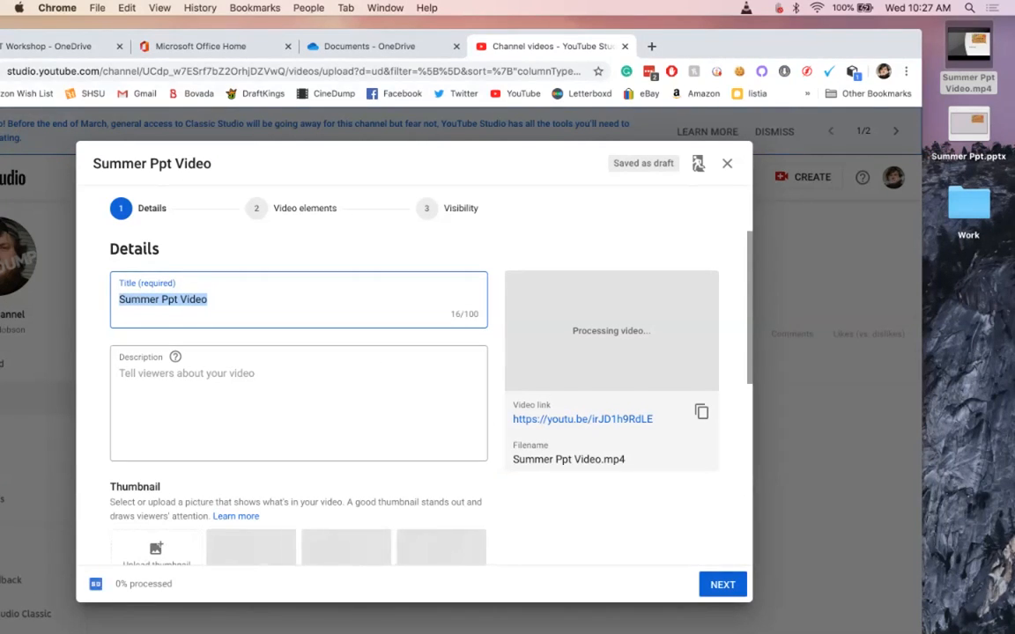
Step: Review the upload's details, including the playlist and audience settings, and highlight its video link
scroll(298, 396, "down", 3)
scroll(298, 396, "down", 6)
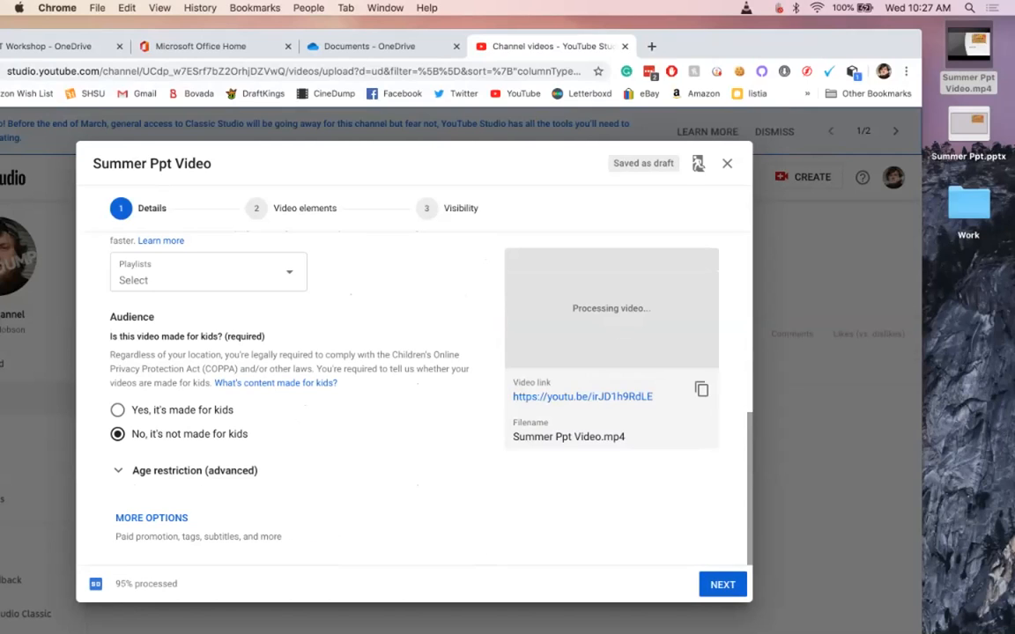
left_click_drag(654, 397, 513, 397)
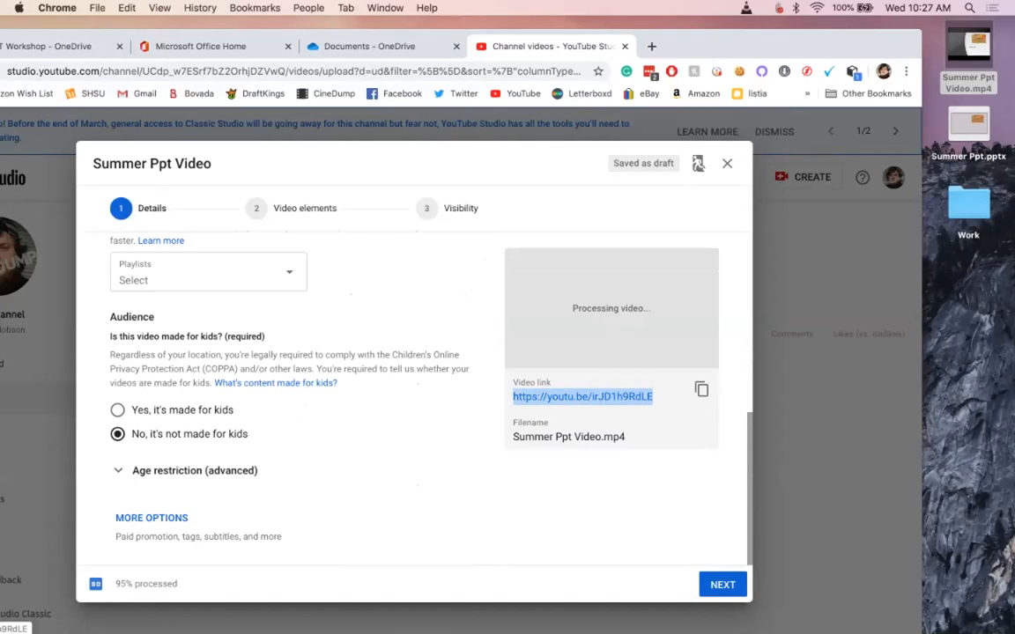
scroll(414, 399, "up", 5)
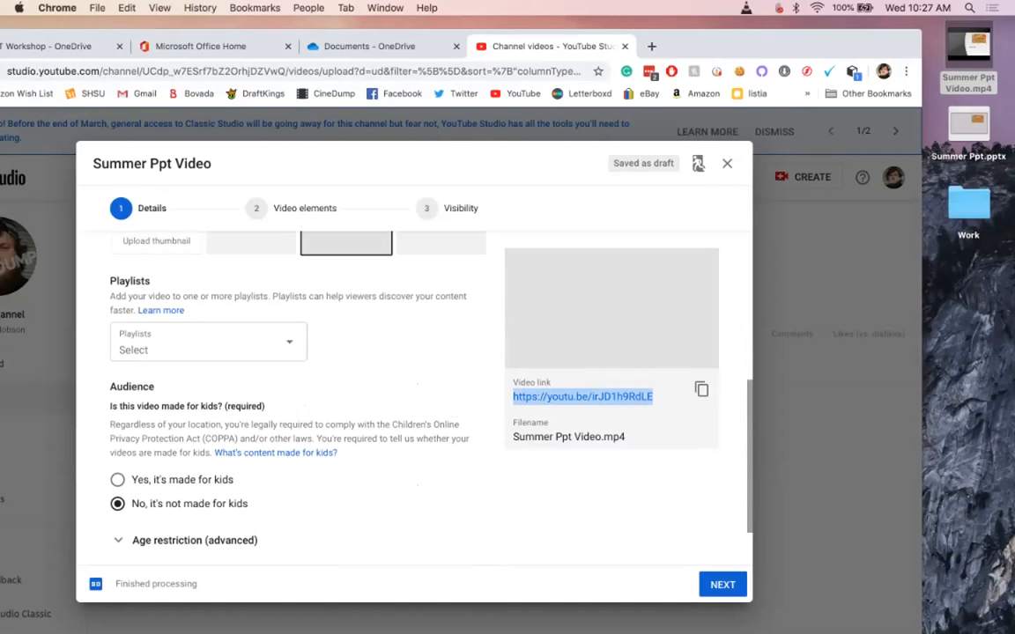
scroll(414, 398, "down", 5)
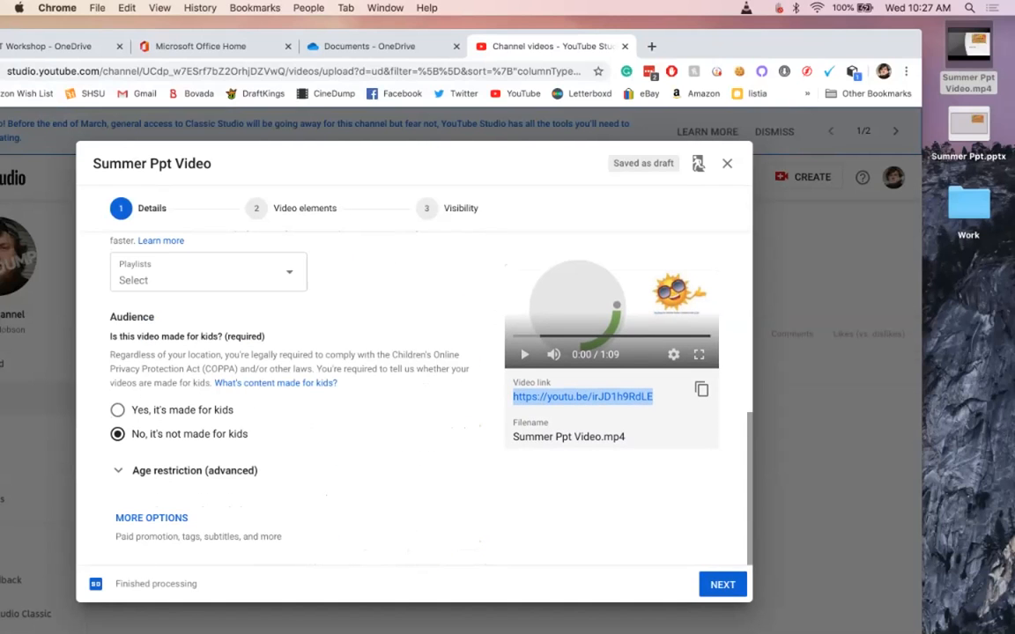
Step: Continue past the video elements without adding any, set the visibility to Unlisted, and highlight the video link
left_click(723, 584)
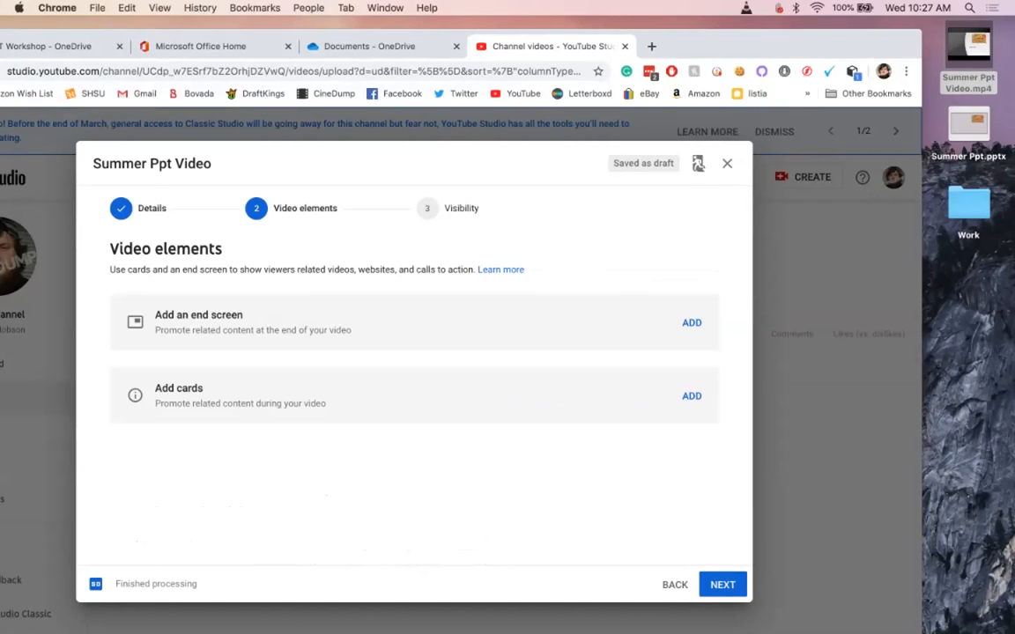
left_click(723, 584)
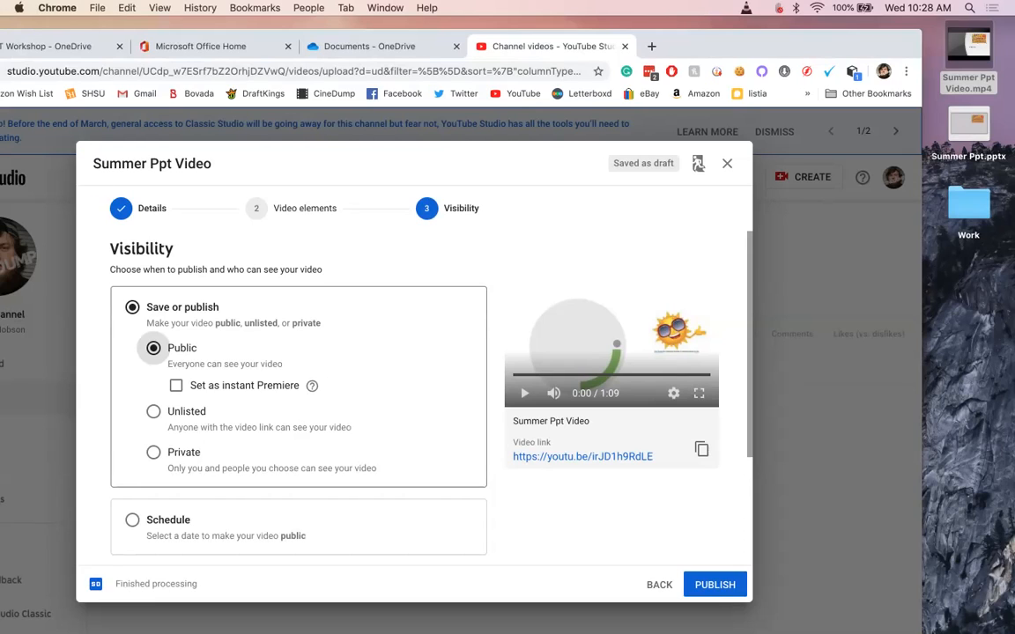
left_click(153, 412)
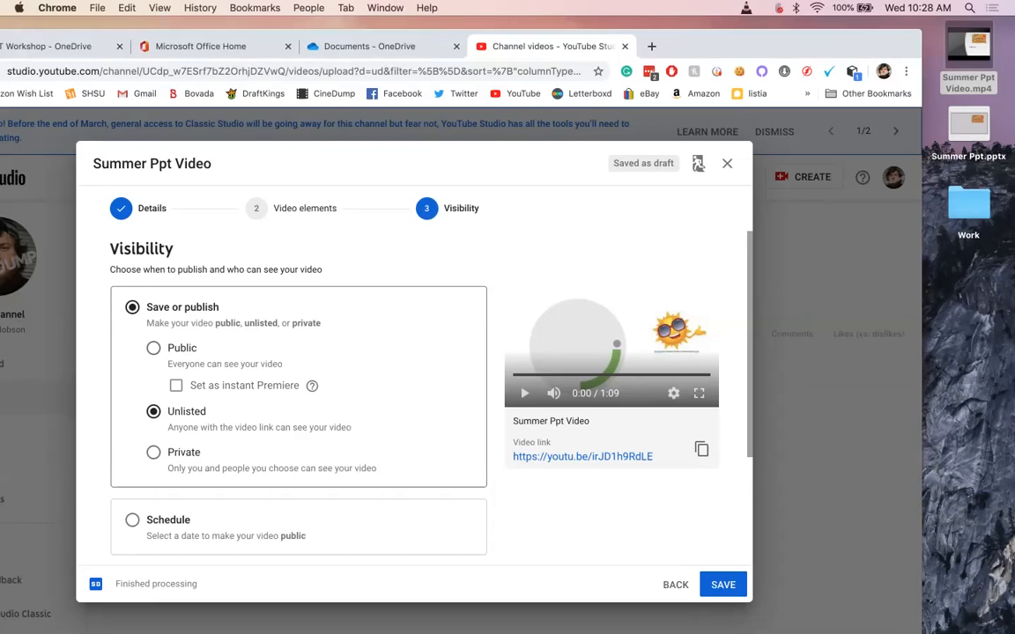
left_click_drag(653, 456, 513, 456)
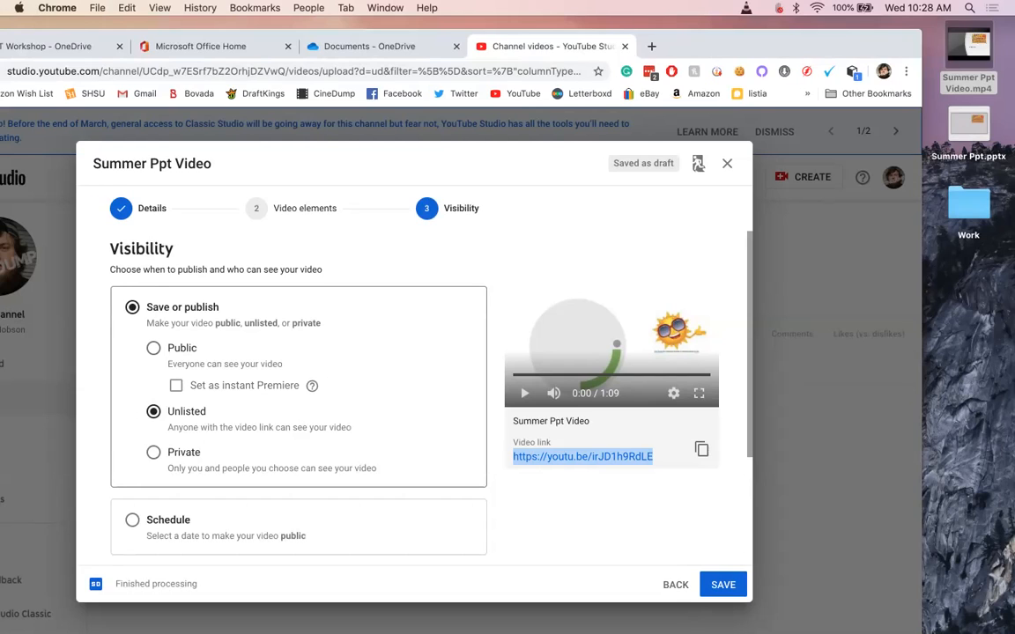
Step: Choose Private visibility, save and close the upload as a draft, and minimize the Chrome window
left_click(153, 452)
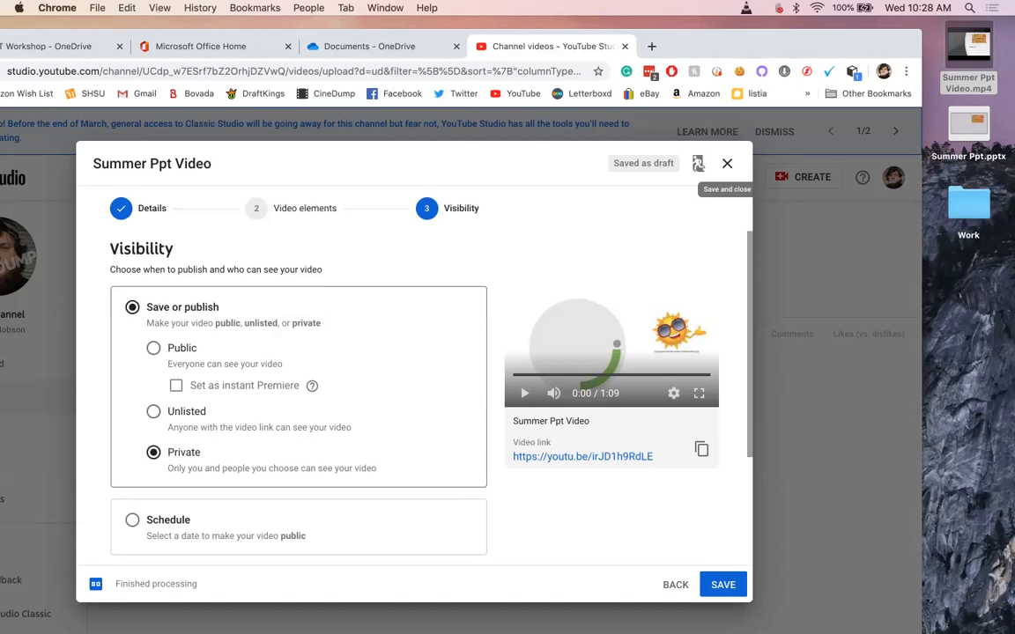
left_click(698, 164)
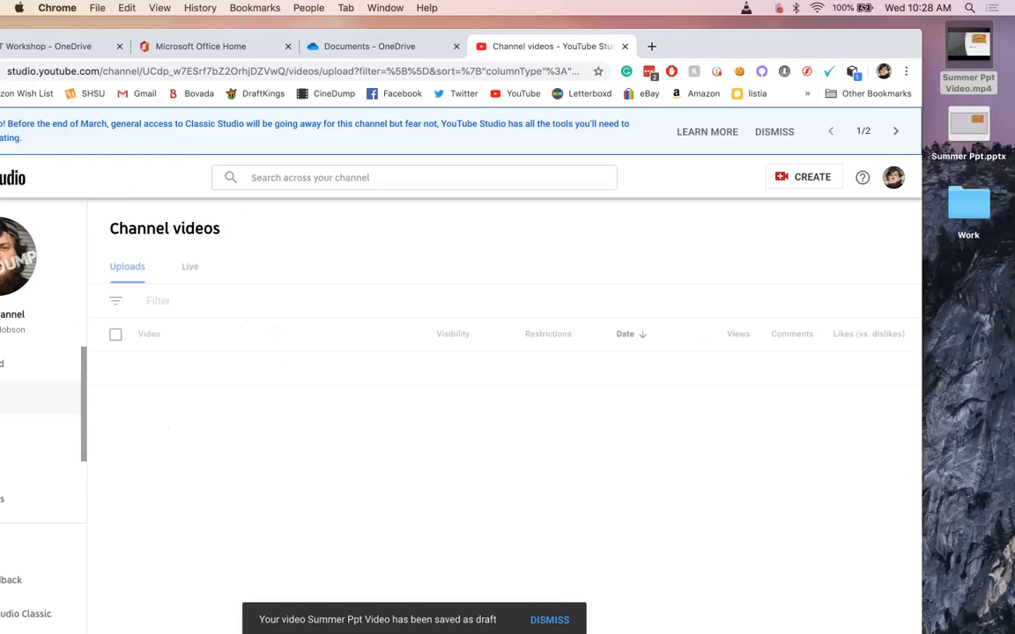
left_click_drag(757, 45, 847, 114)
left_click(24, 112)
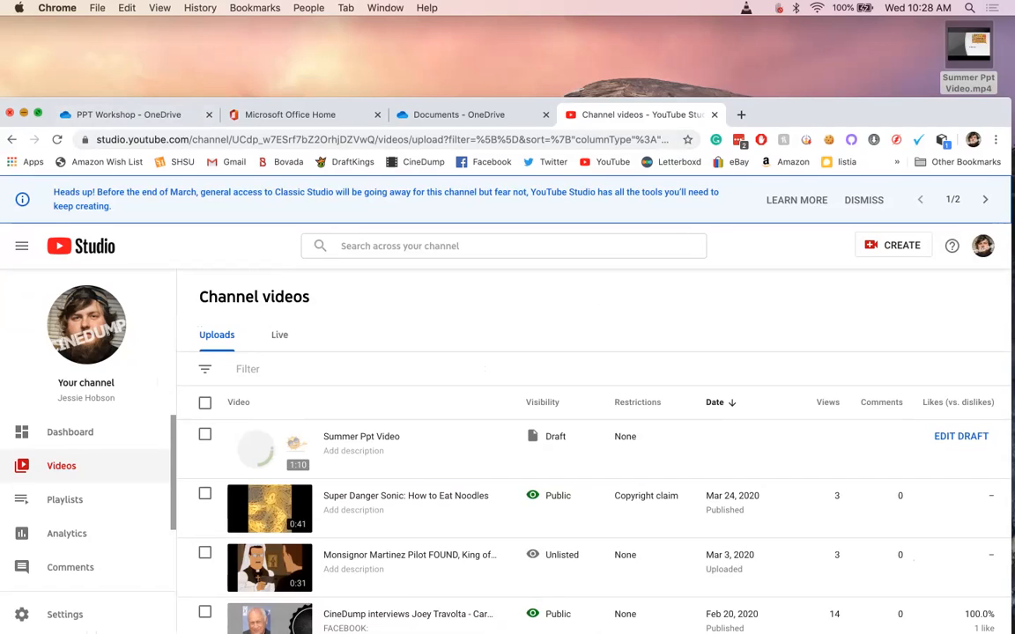
Step: Reopen Chrome, close the YouTube Studio and OneDrive Documents tabs, and open a new tab
mouse_move(541, 628)
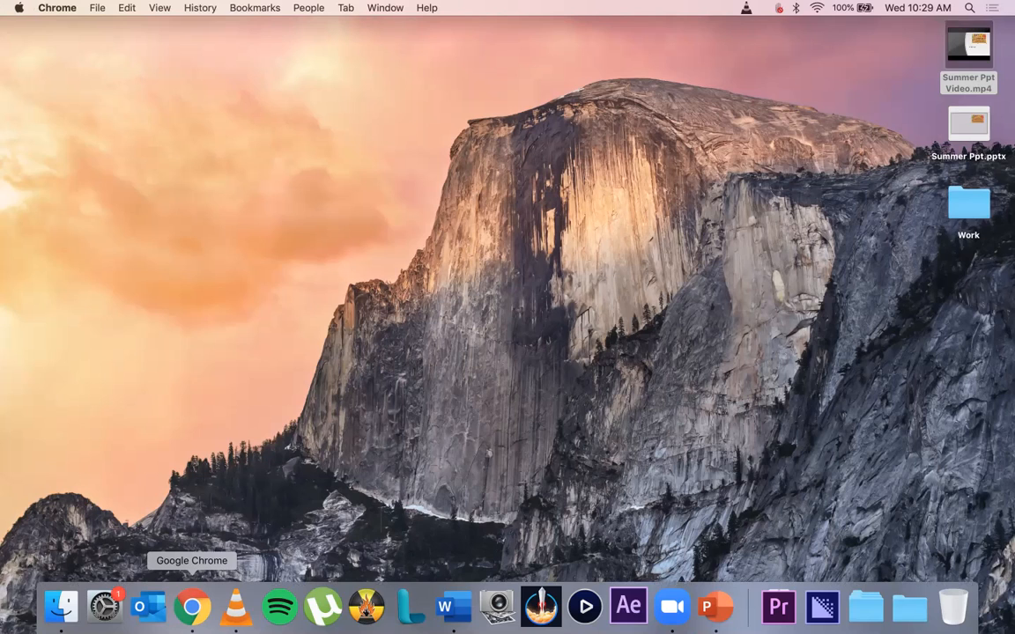
left_click(192, 606)
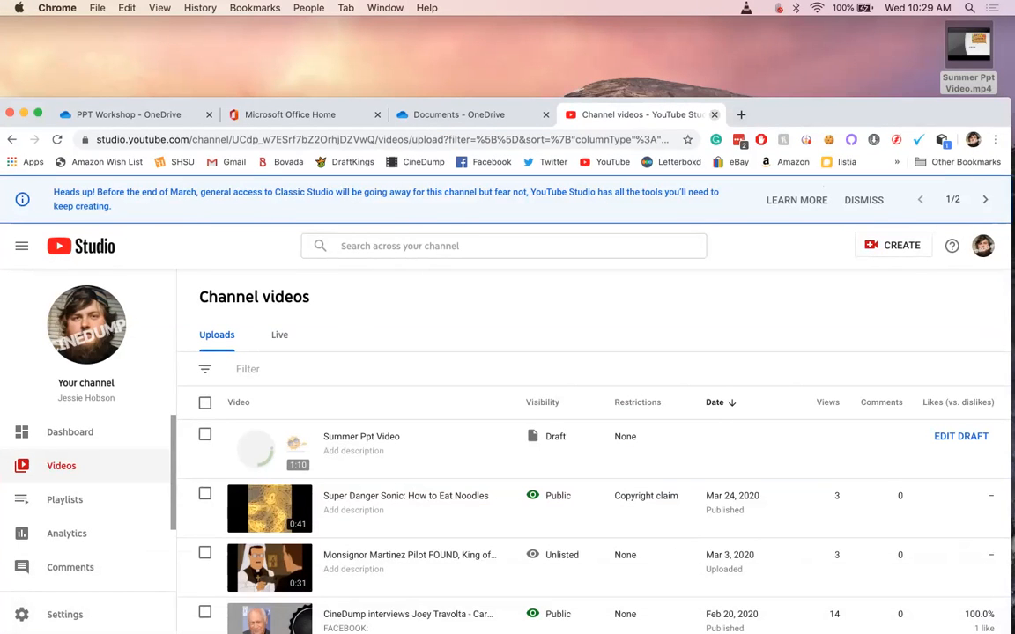
key("super+w")
key("super+w")
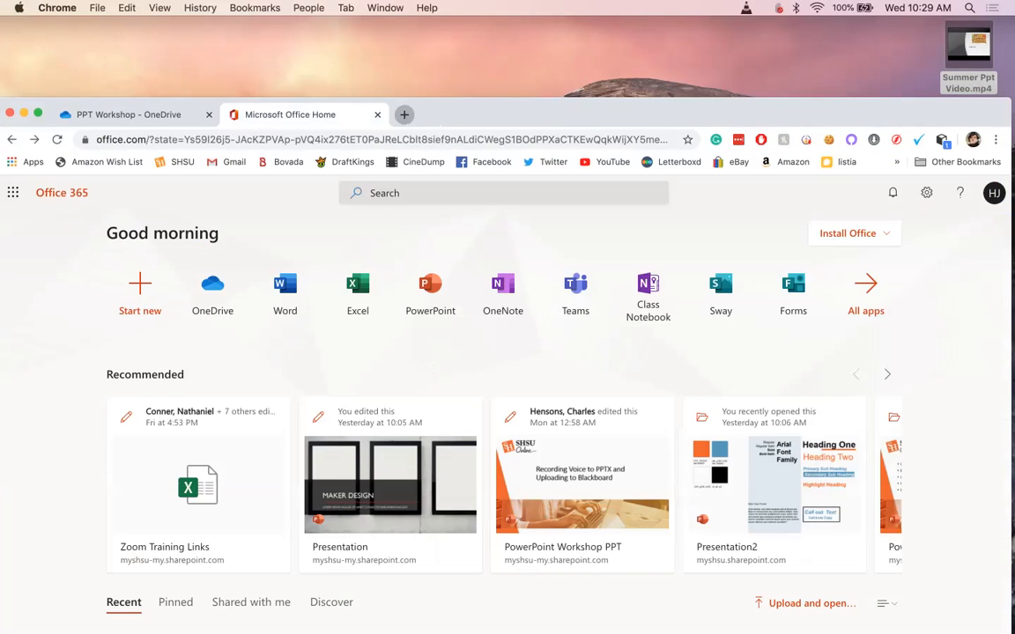
key("super+t")
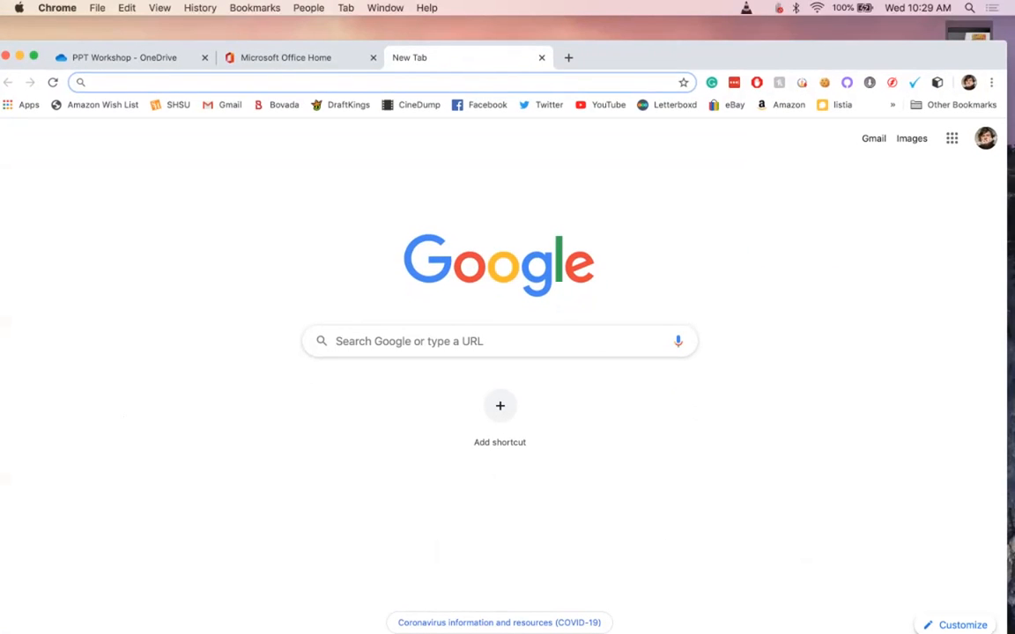
Step: Go to shsu.edu and sign in to Blackboard with the saved account credentials
type("shsu")
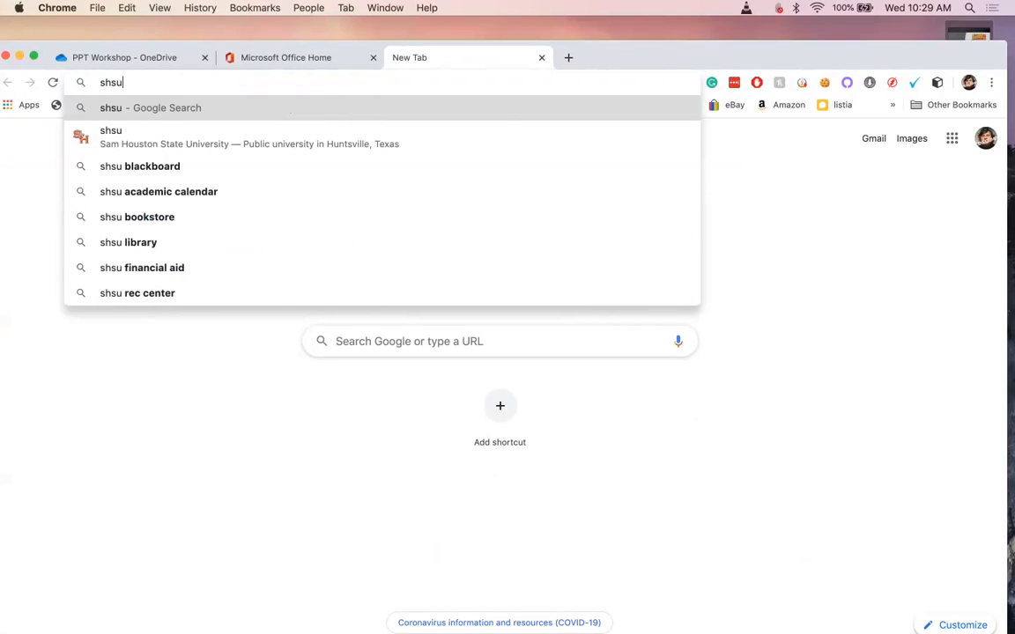
type(".edu")
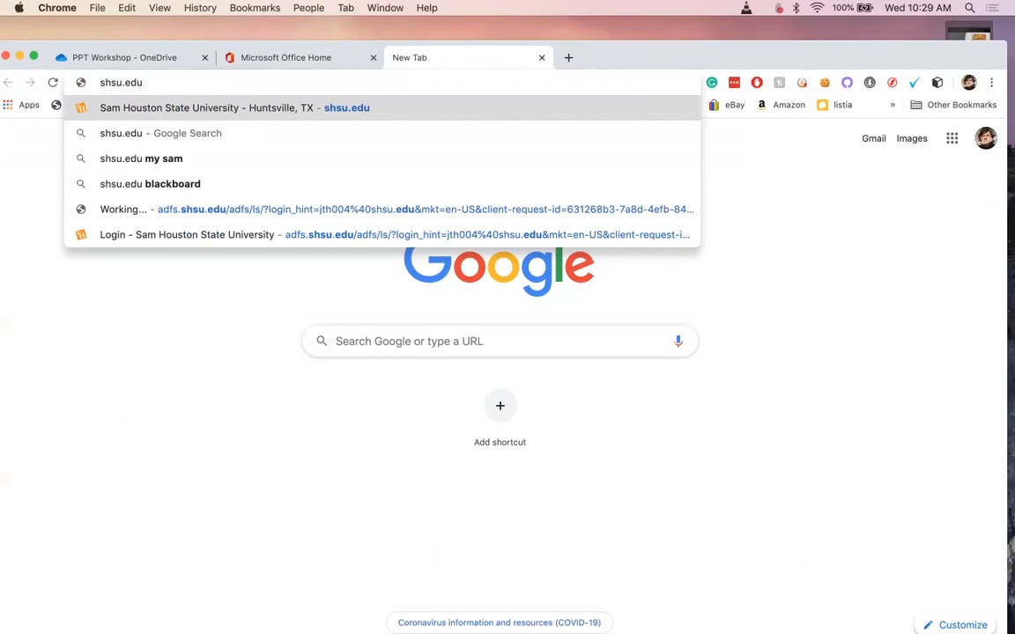
key("Return")
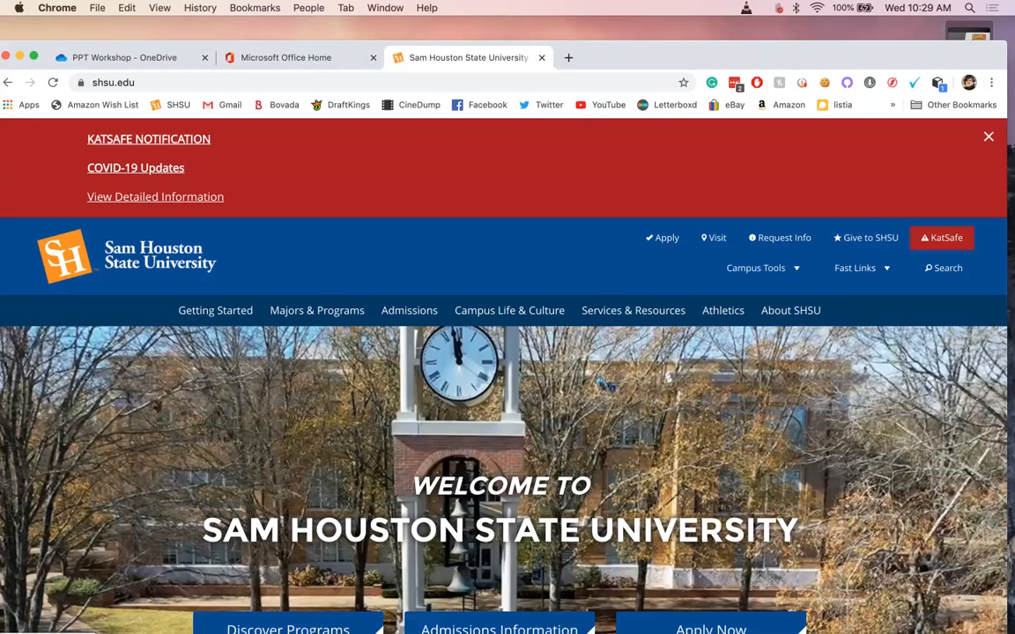
mouse_move(758, 269)
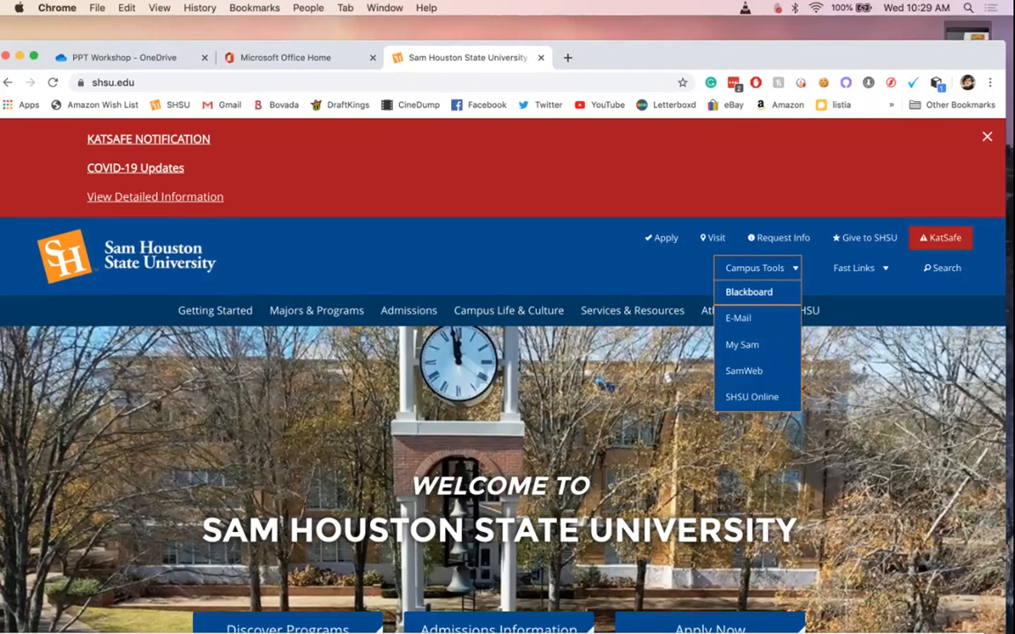
left_click(749, 293)
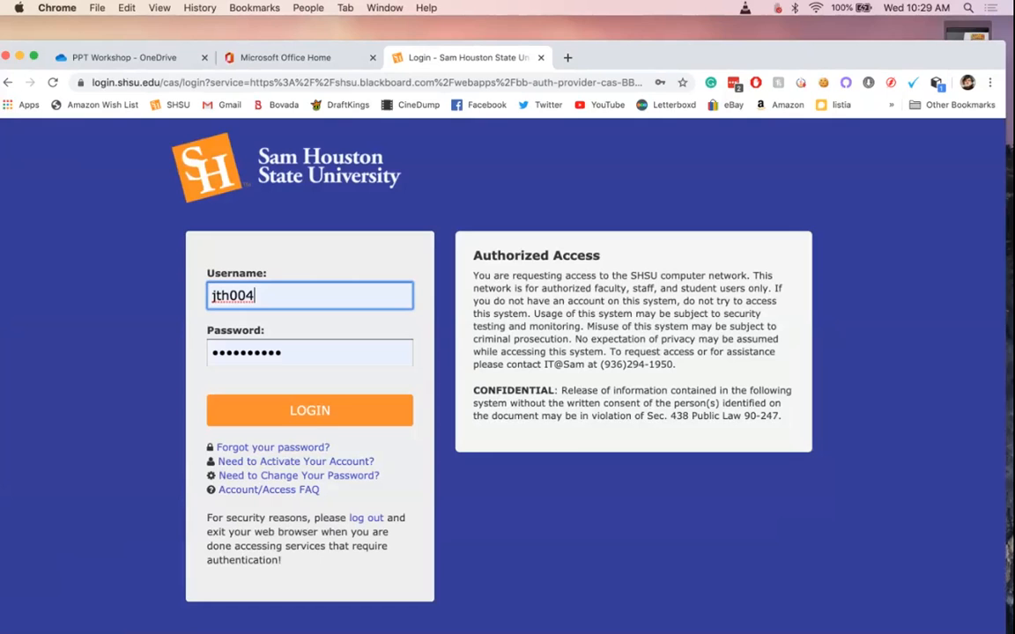
key("Return")
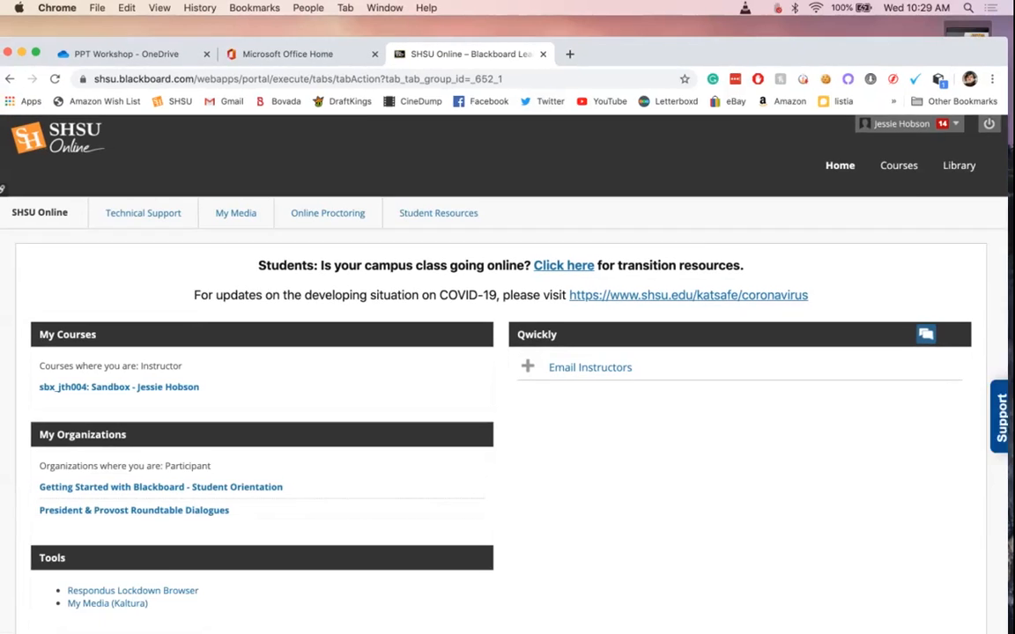
left_click_drag(705, 53, 712, 33)
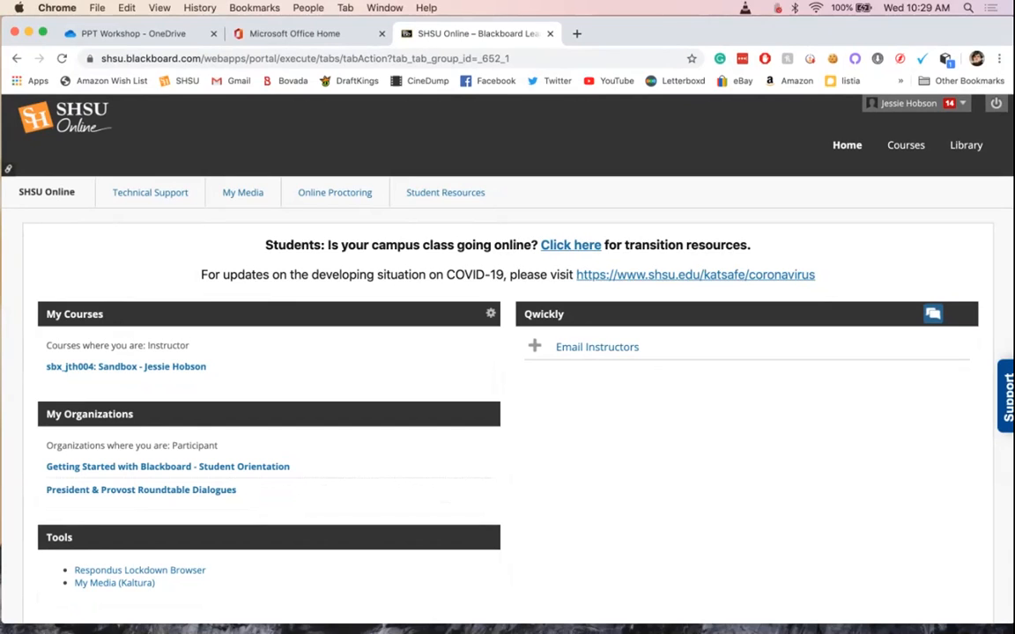
Step: Open the sandbox course from My Courses and collapse its course menu above Course Management
left_click(126, 367)
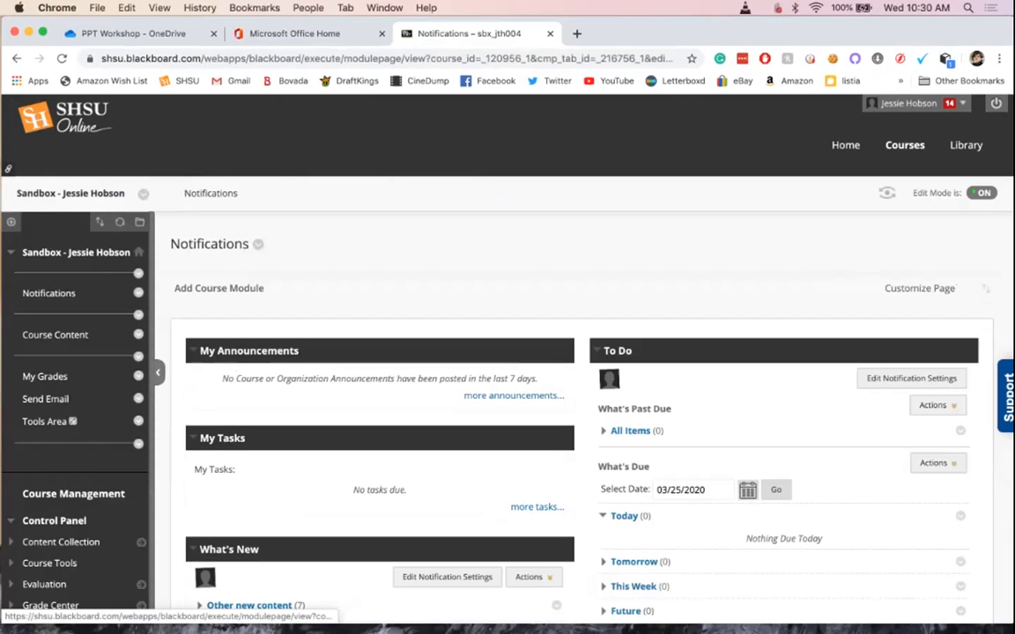
scroll(158, 373, "down", 1)
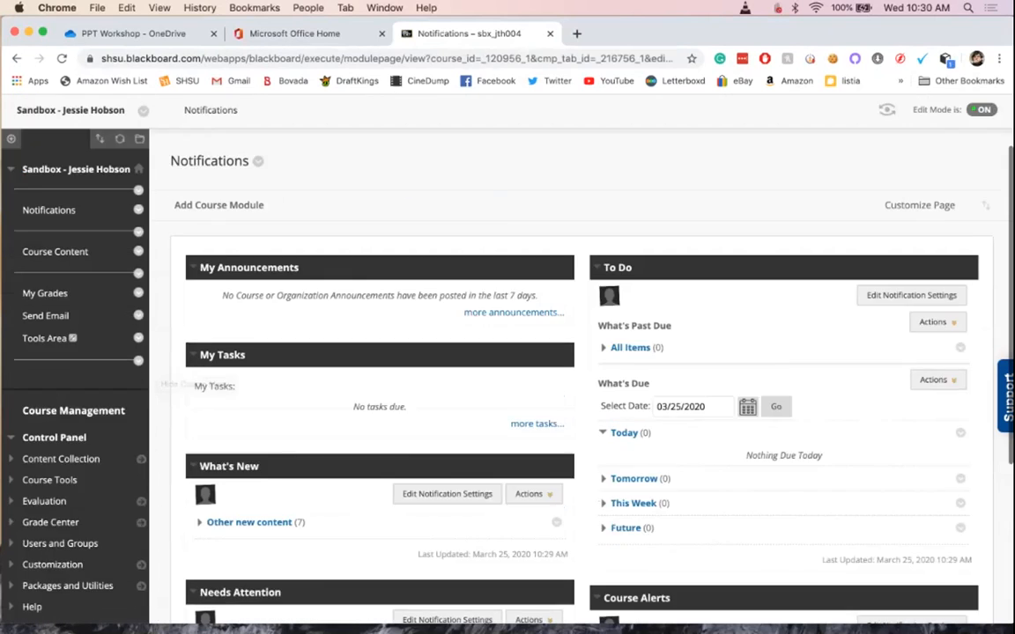
scroll(155, 373, "down", 1)
scroll(155, 373, "up", 2)
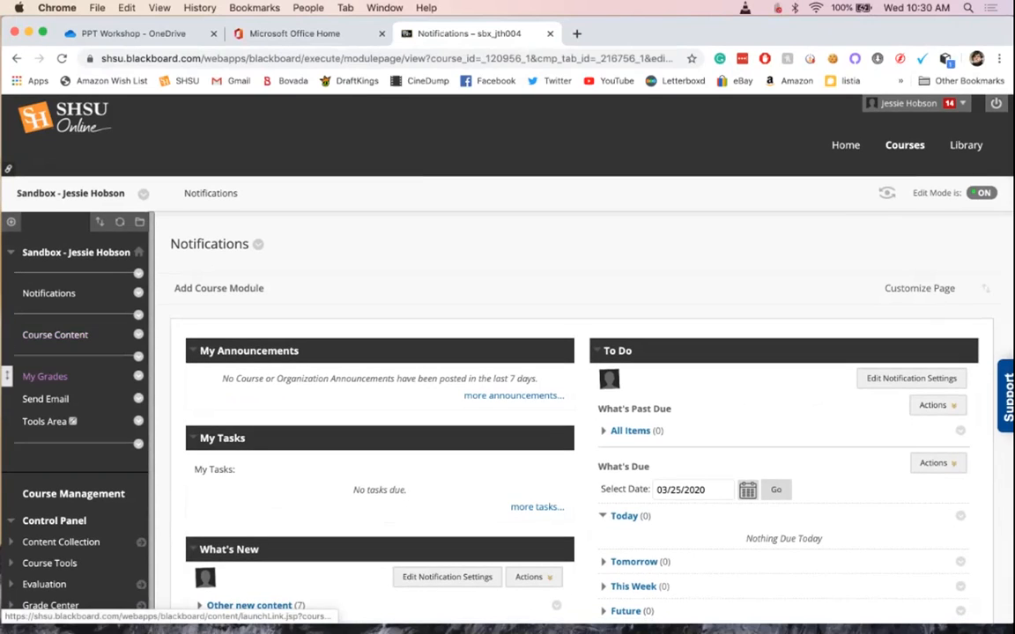
scroll(44, 377, "down", 1)
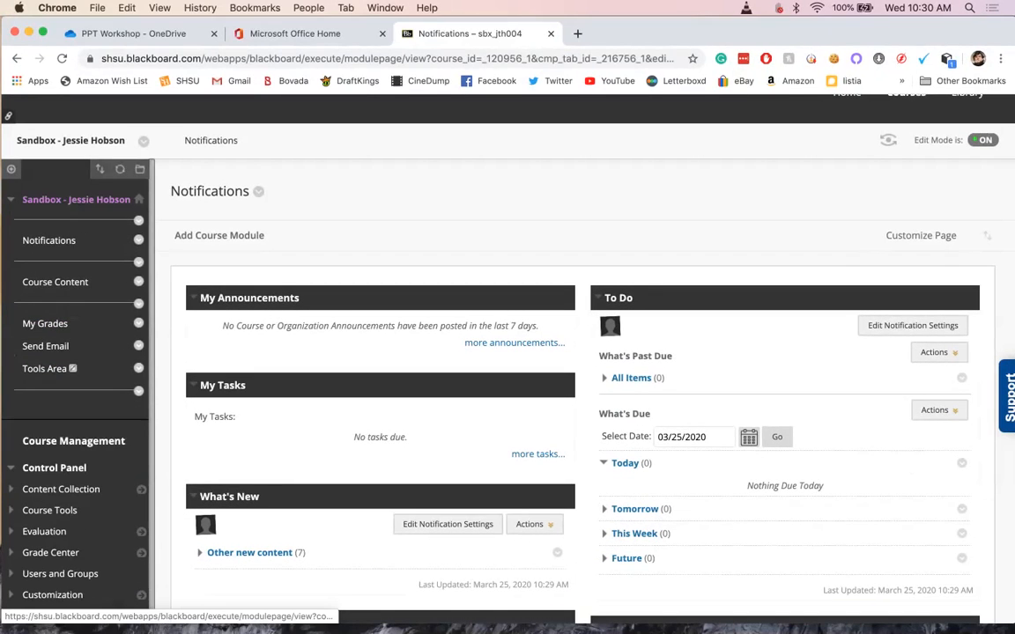
left_click(75, 200)
left_click(54, 259)
left_click(54, 259)
scroll(53, 260, "up", 1)
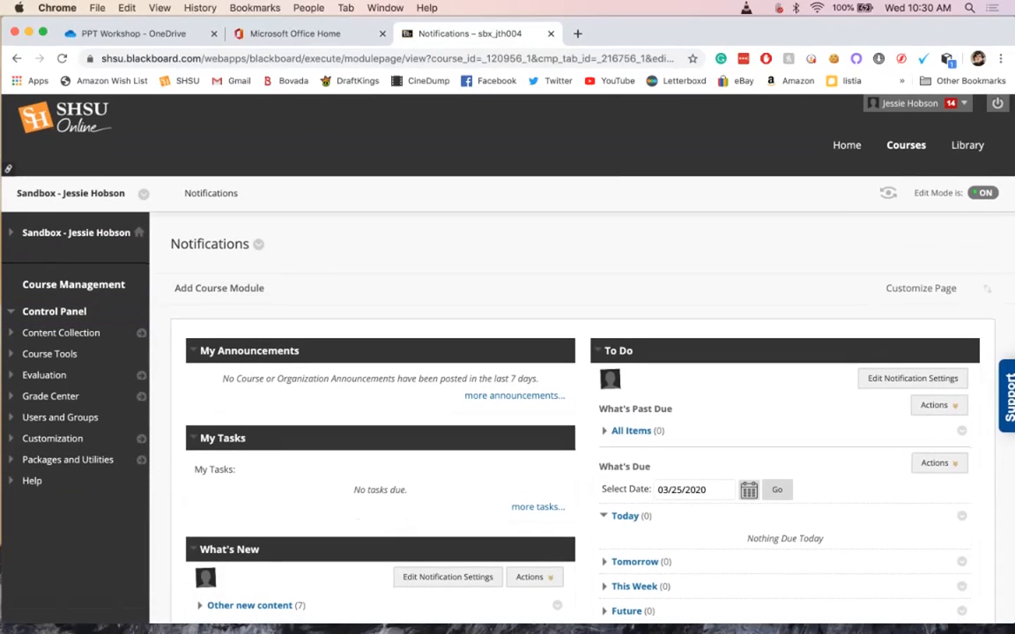
Step: Expand Content Collection and Course Tools in the Control Panel, and expand the sandbox course menu again
left_click(61, 332)
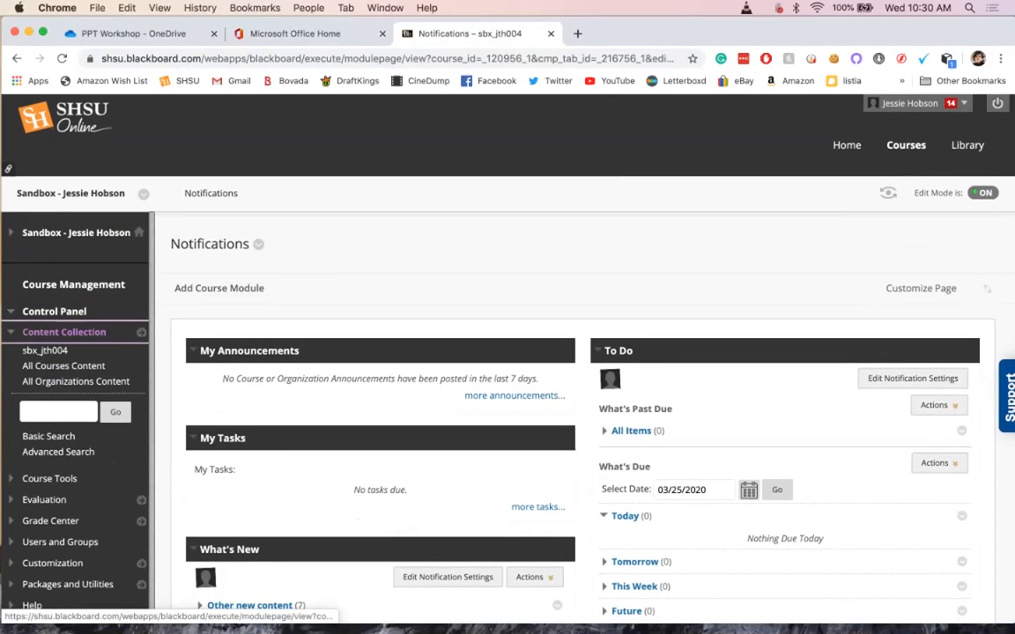
left_click(50, 477)
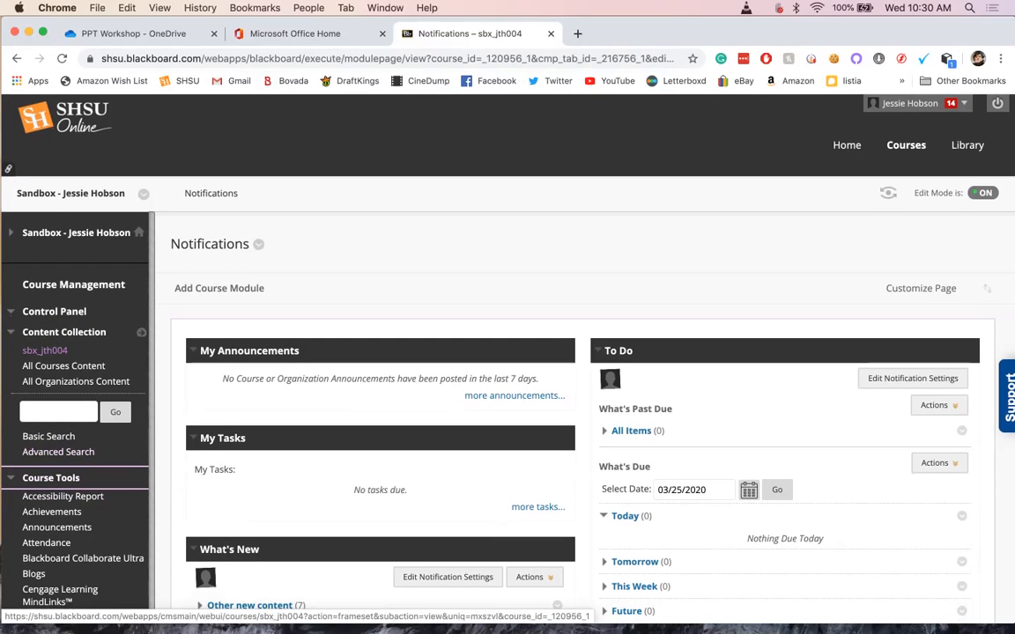
left_click(54, 312)
left_click(54, 312)
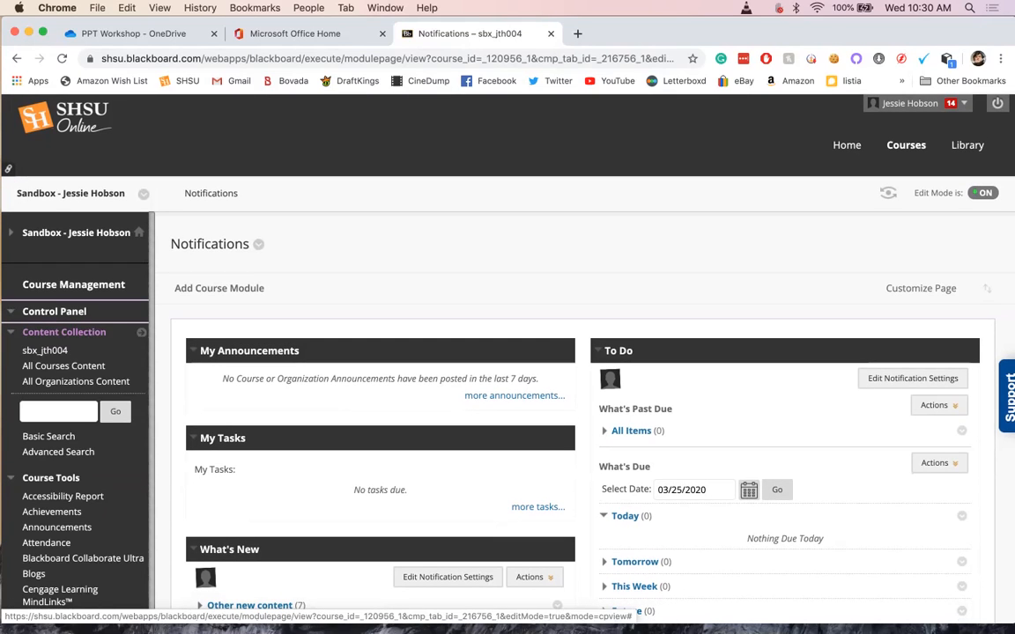
left_click(76, 234)
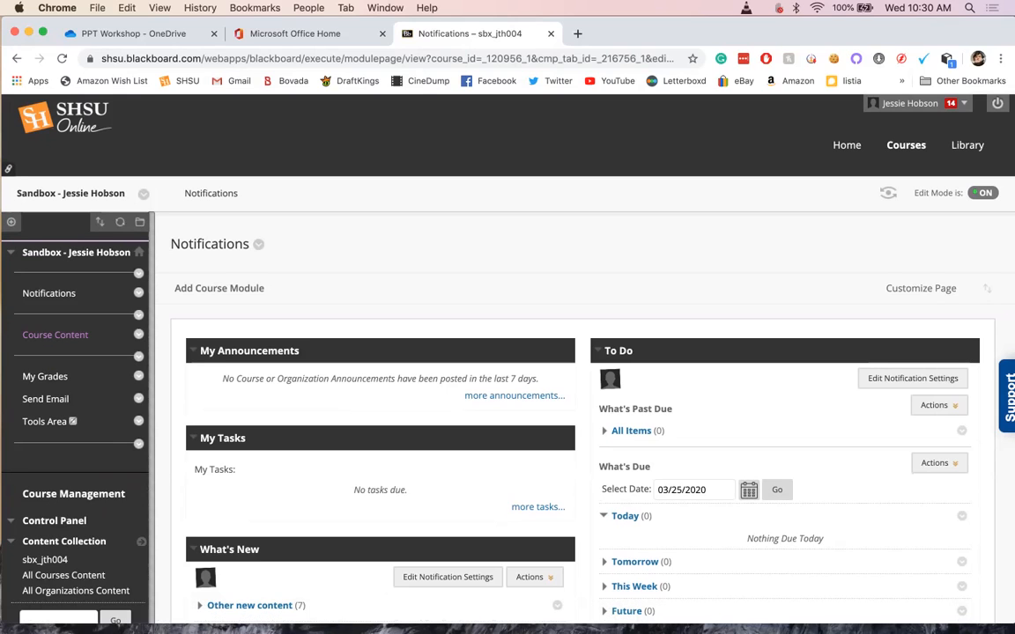
Step: Examine the course tools and the Notifications page, expanding the Other new content list under What's New
scroll(44, 375, "down", 5)
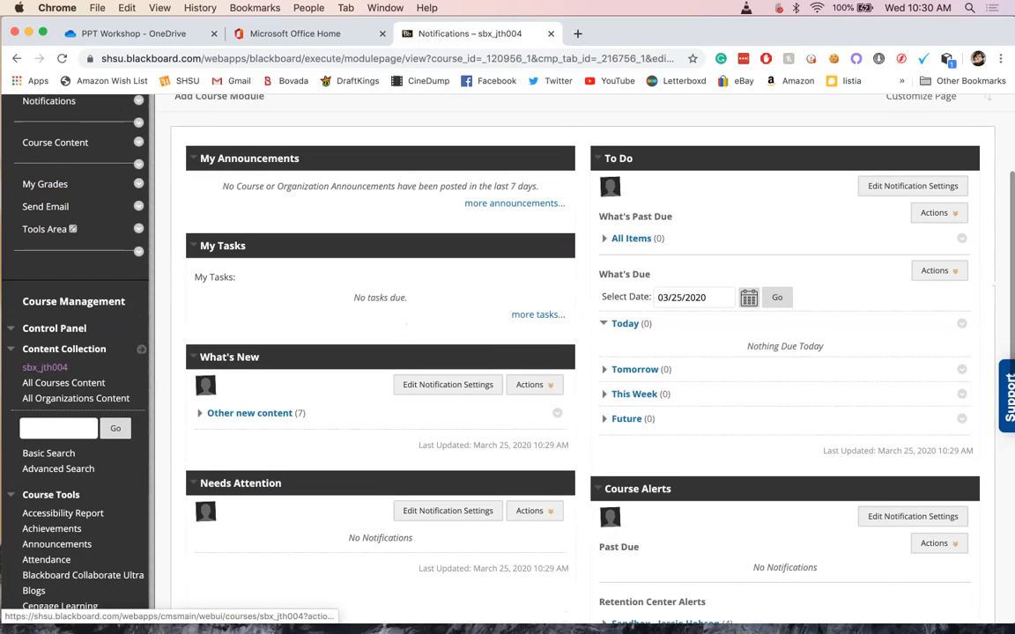
scroll(54, 507, "down", 5)
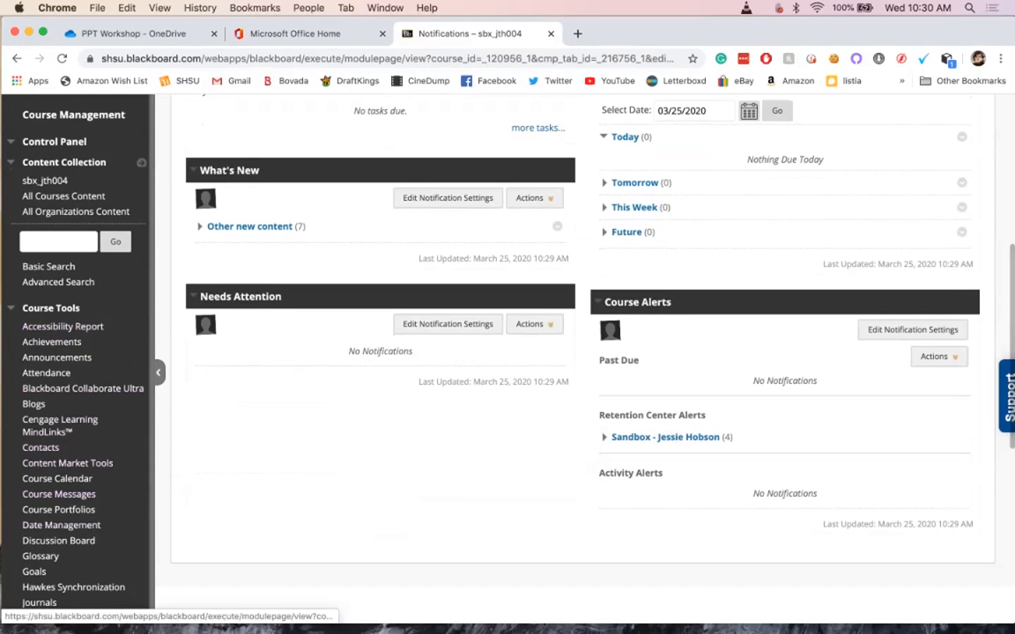
scroll(58, 494, "up", 6)
left_click(201, 452)
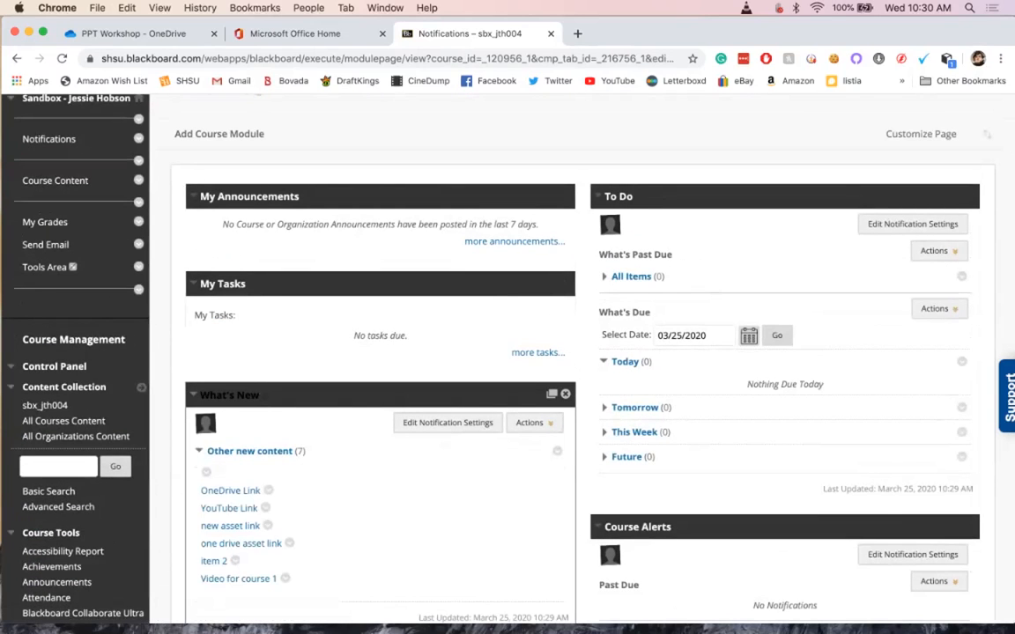
scroll(201, 451, "up", 4)
scroll(201, 452, "down", 1)
scroll(180, 427, "down", 12)
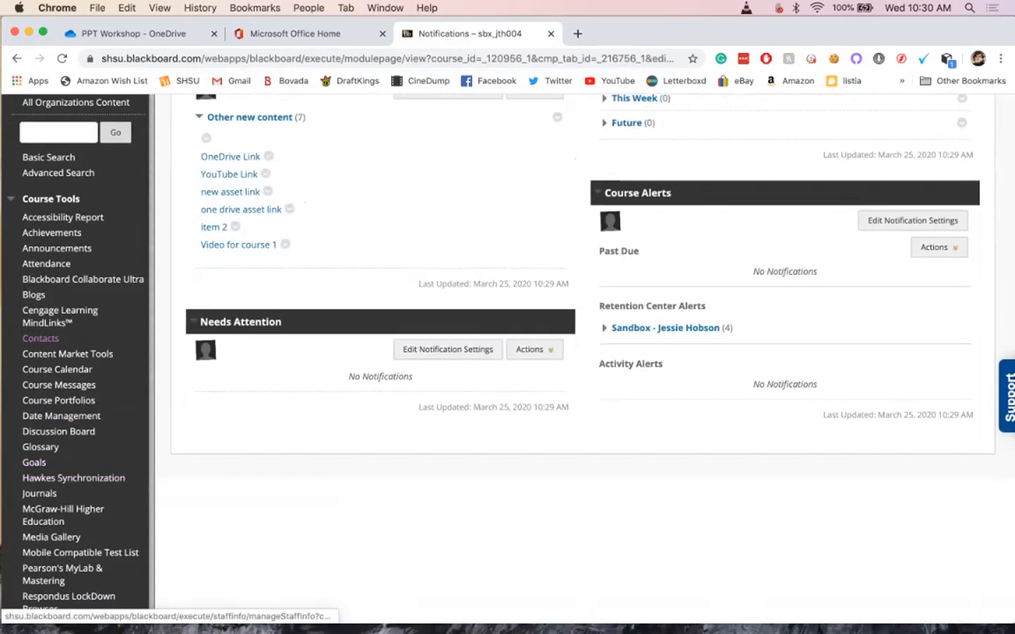
scroll(40, 347, "up", 11)
scroll(79, 252, "up", 2)
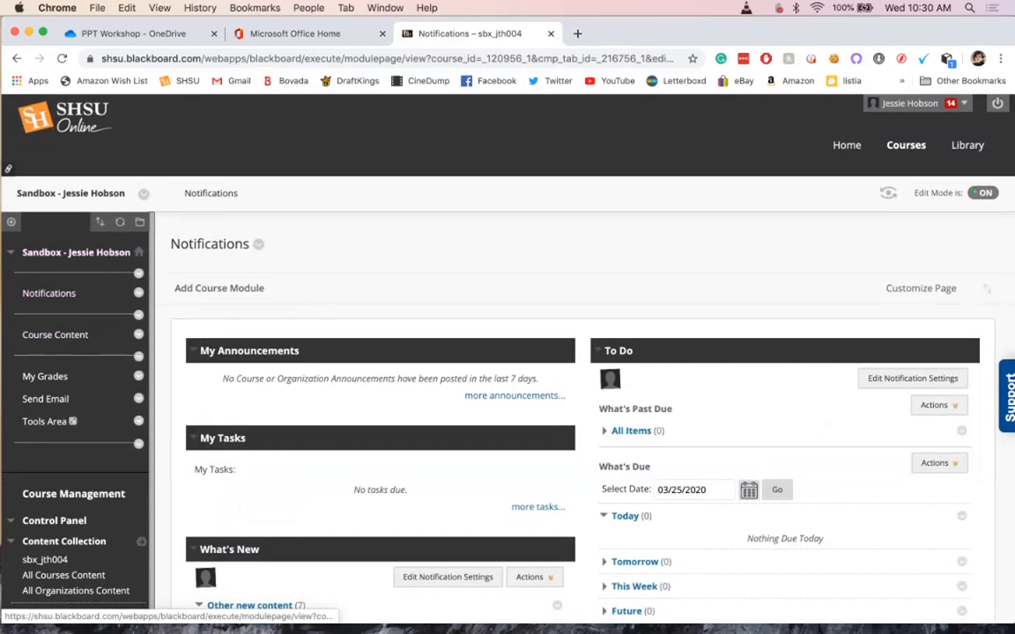
Step: Review the items on the Course Content page and return to the sandbox course's landing page
left_click(54, 335)
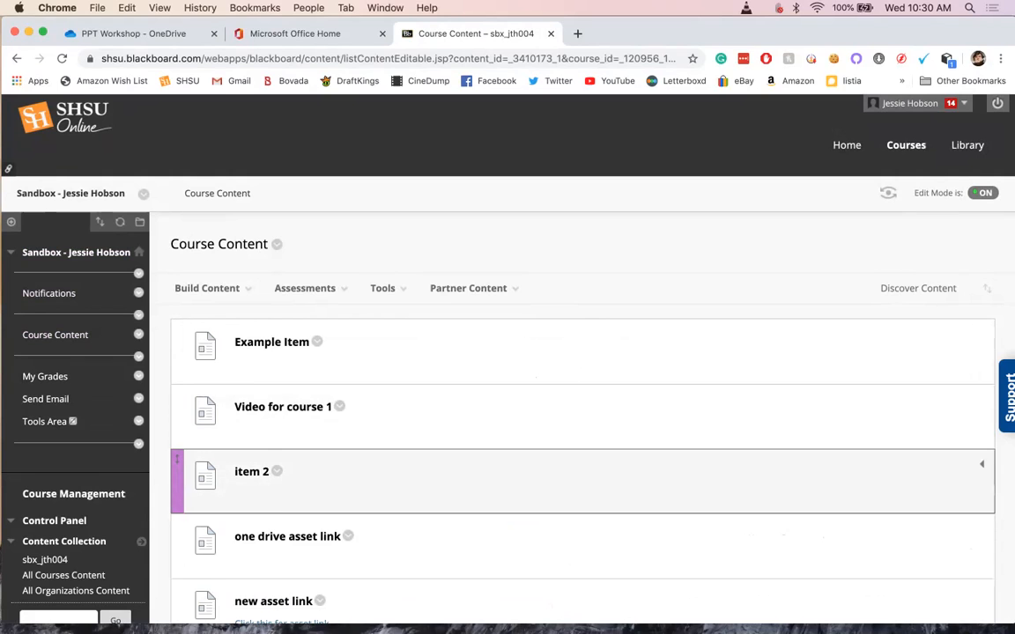
scroll(582, 396, "down", 10)
scroll(582, 396, "up", 10)
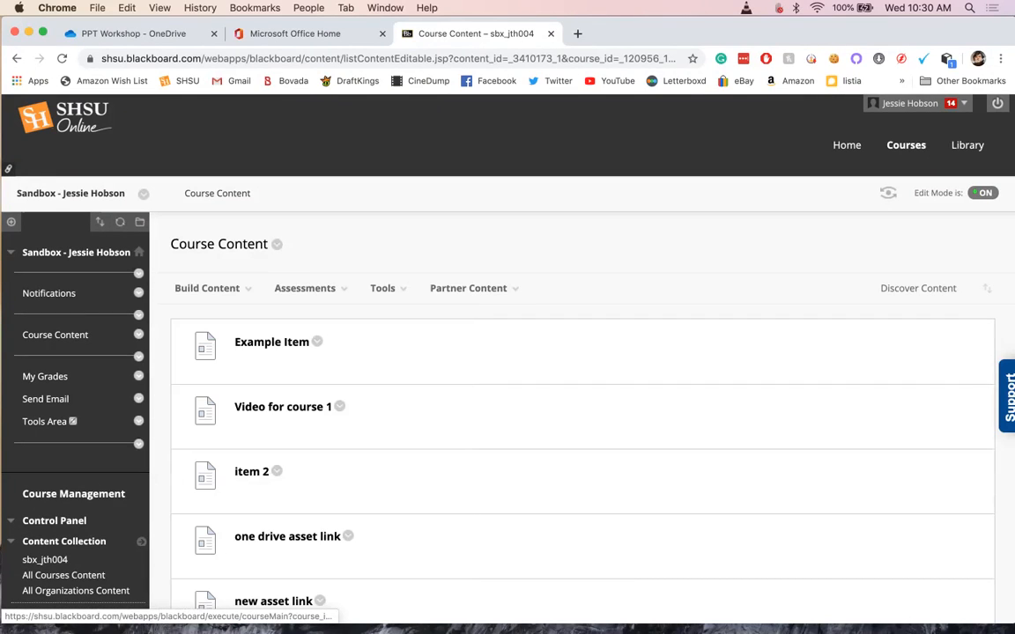
left_click(67, 194)
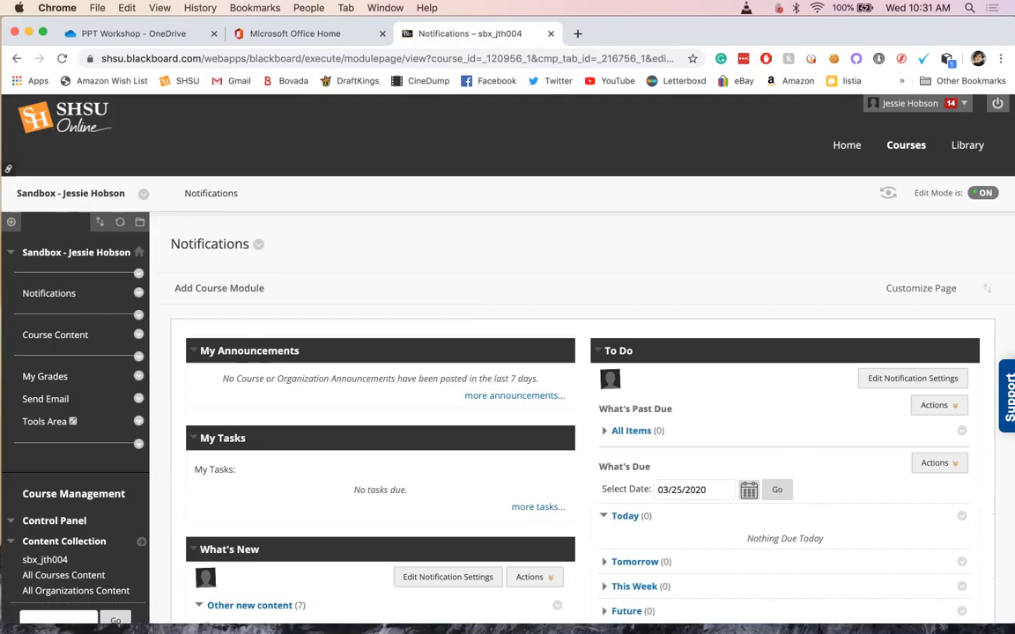
Step: Go to My Media from the Blackboard home page and start adding a new Media Upload
left_click(847, 145)
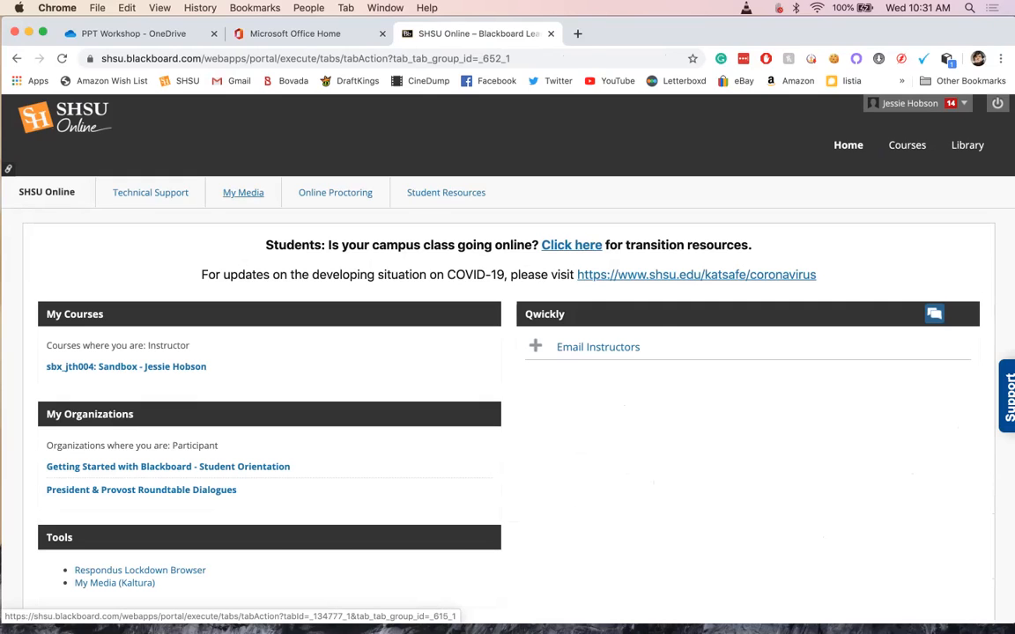
left_click(243, 192)
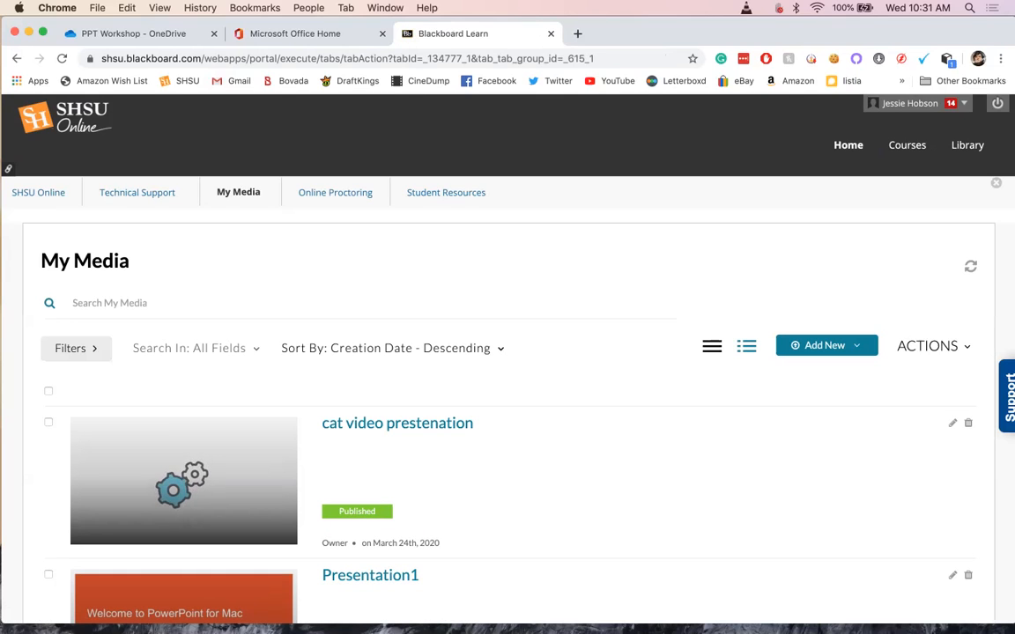
left_click(827, 345)
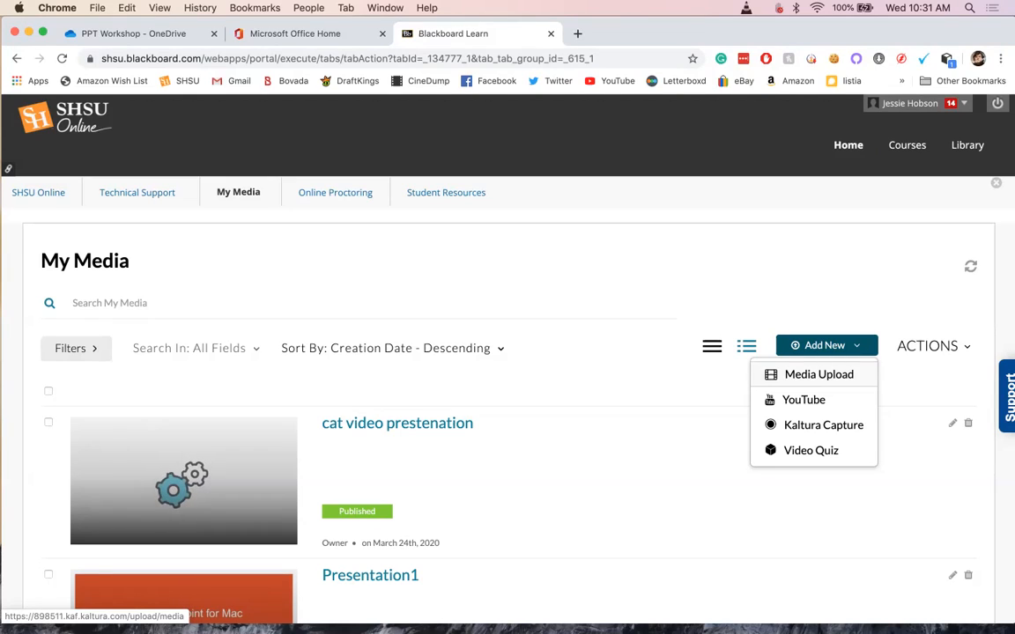
left_click(818, 374)
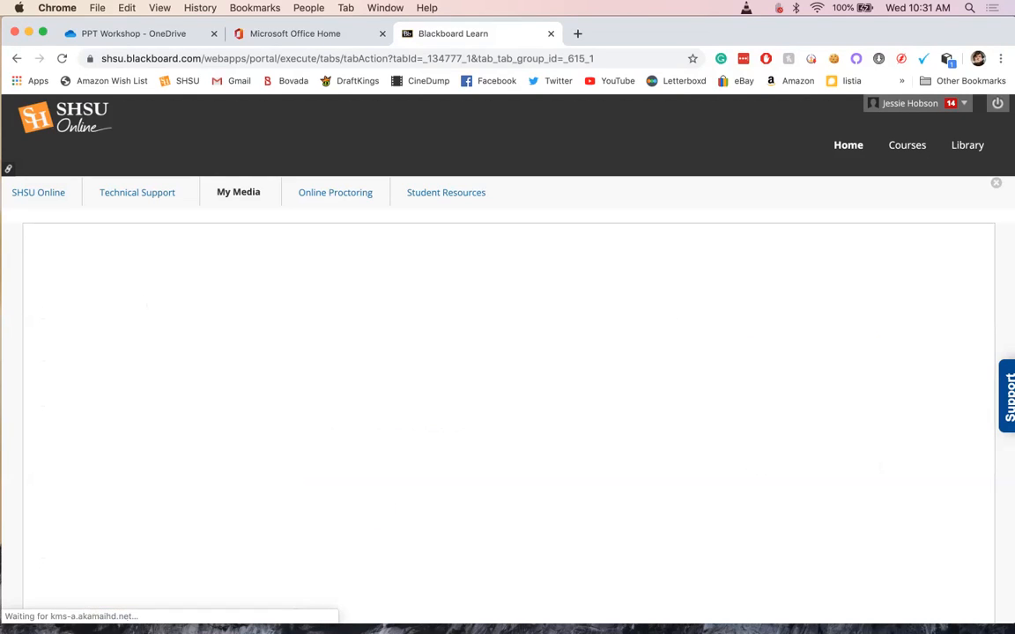
scroll(508, 397, "down", 5)
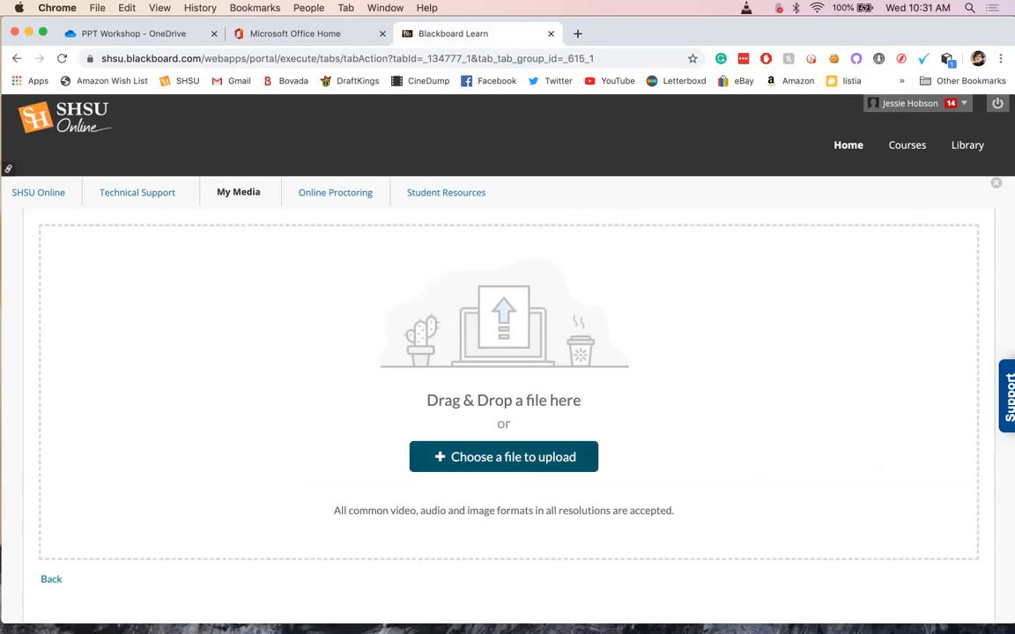
Step: Upload Summer Ppt Video.mp4 from the desktop to the media upload area
left_click_drag(974, 33, 867, 34)
left_click_drag(969, 49, 430, 370)
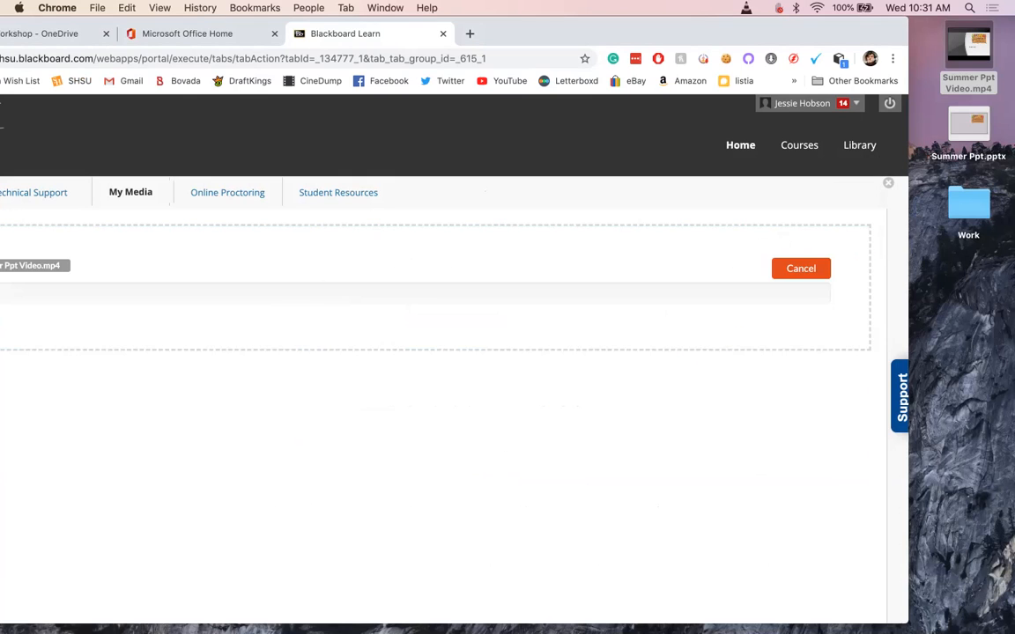
left_click_drag(705, 34, 812, 34)
Step: Review the publishing options for the uploaded video and save it with the Private setting
scroll(507, 415, "down", 9)
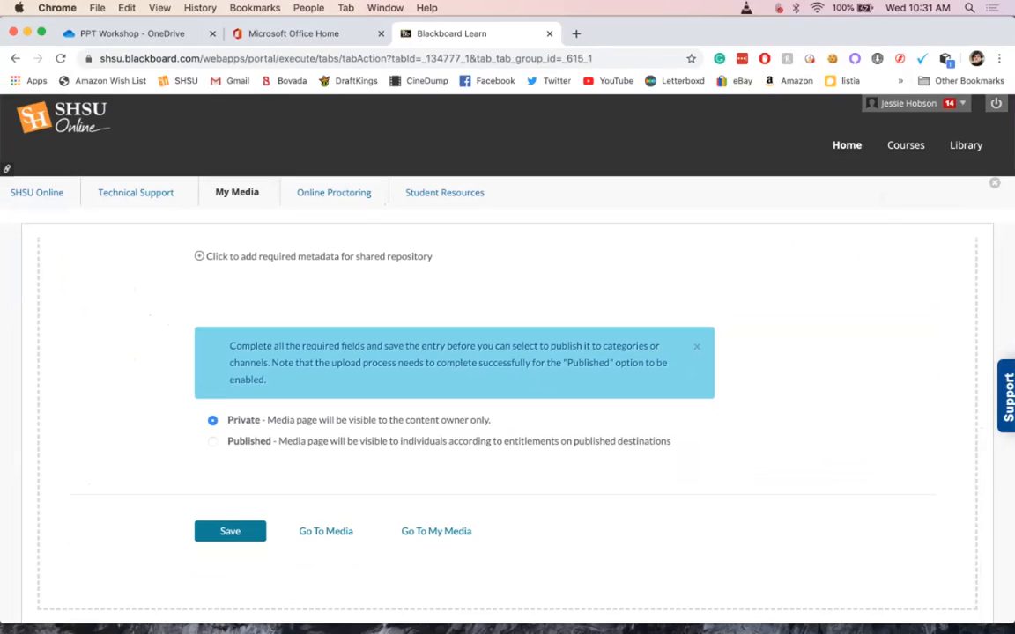
mouse_move(213, 442)
scroll(220, 445, "up", 1)
scroll(221, 445, "down", 1)
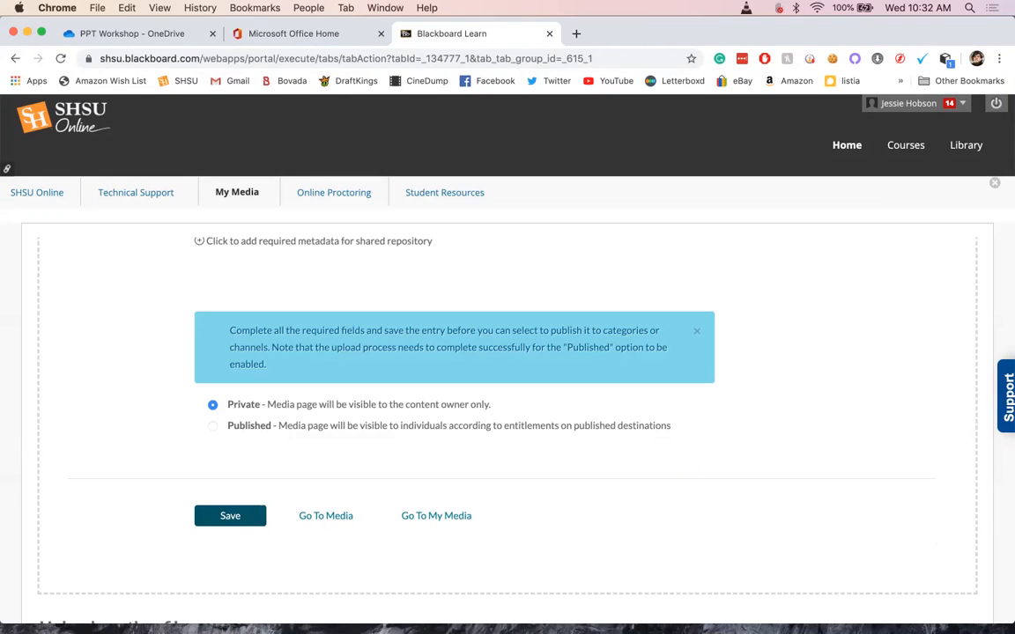
left_click(230, 516)
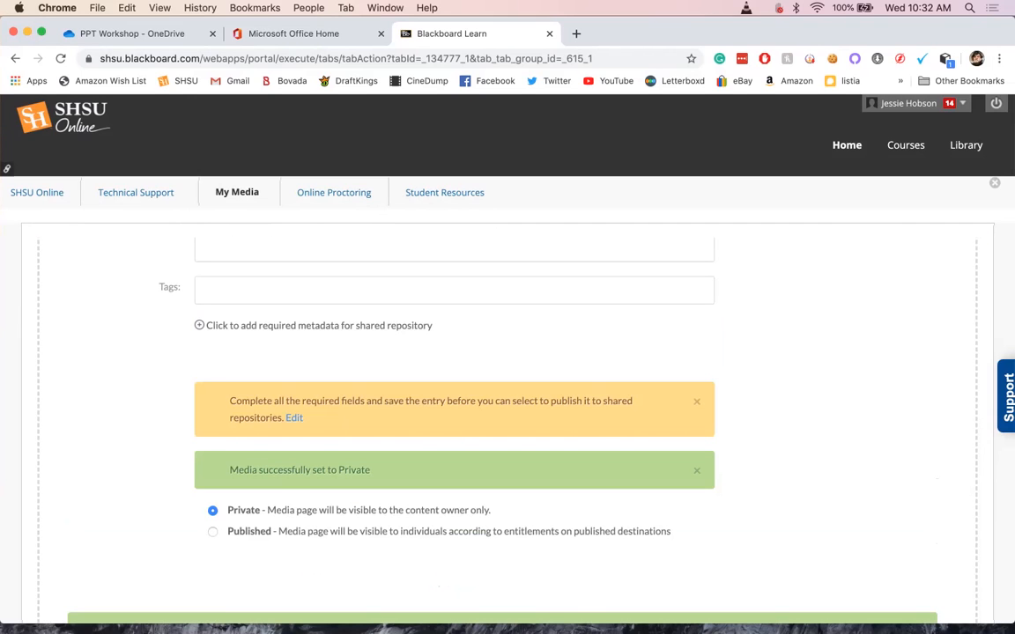
scroll(508, 423, "down", 3)
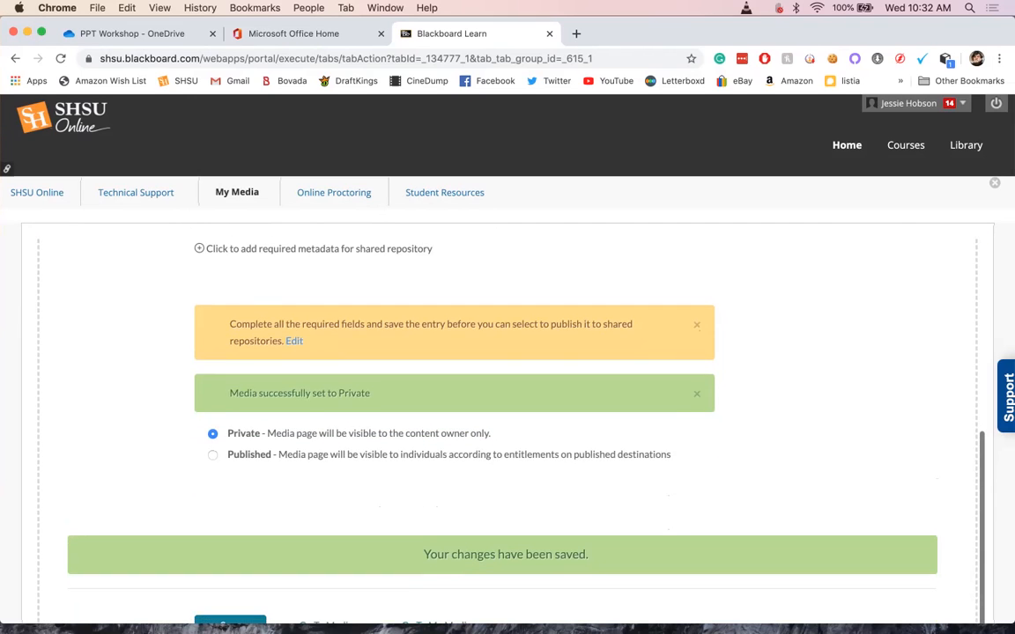
scroll(326, 292, "down", 2)
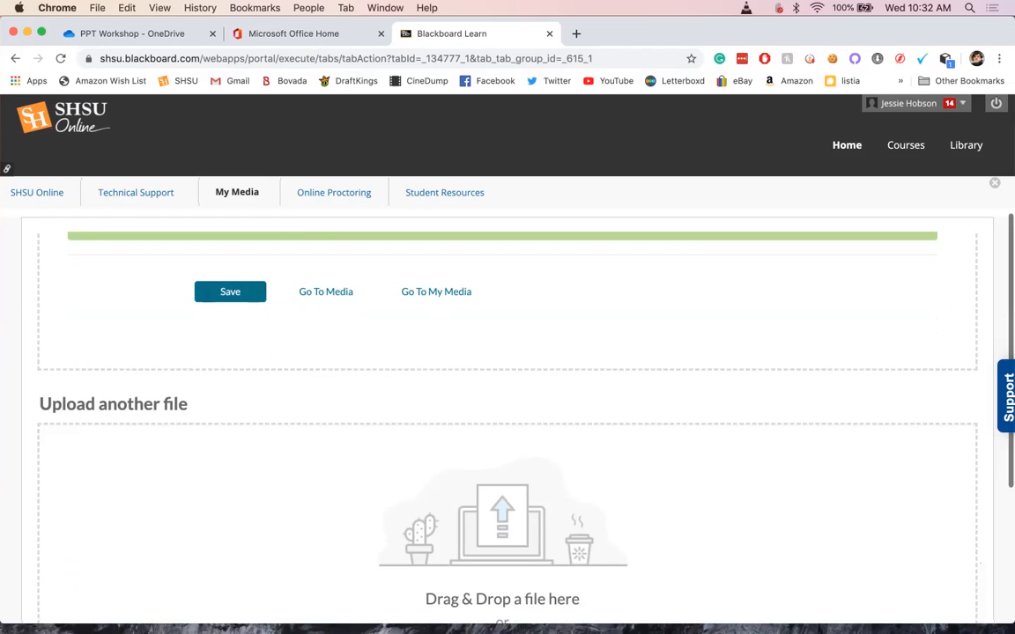
Step: View the uploaded video's media page, and go to the sandbox course's Course Content page
left_click(326, 291)
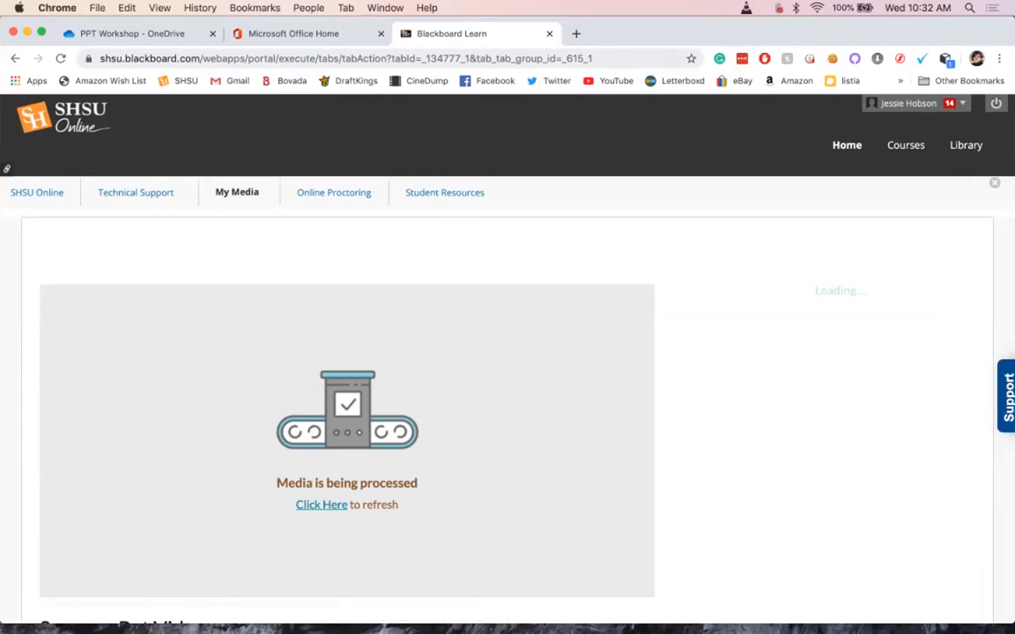
left_click_drag(663, 33, 687, 33)
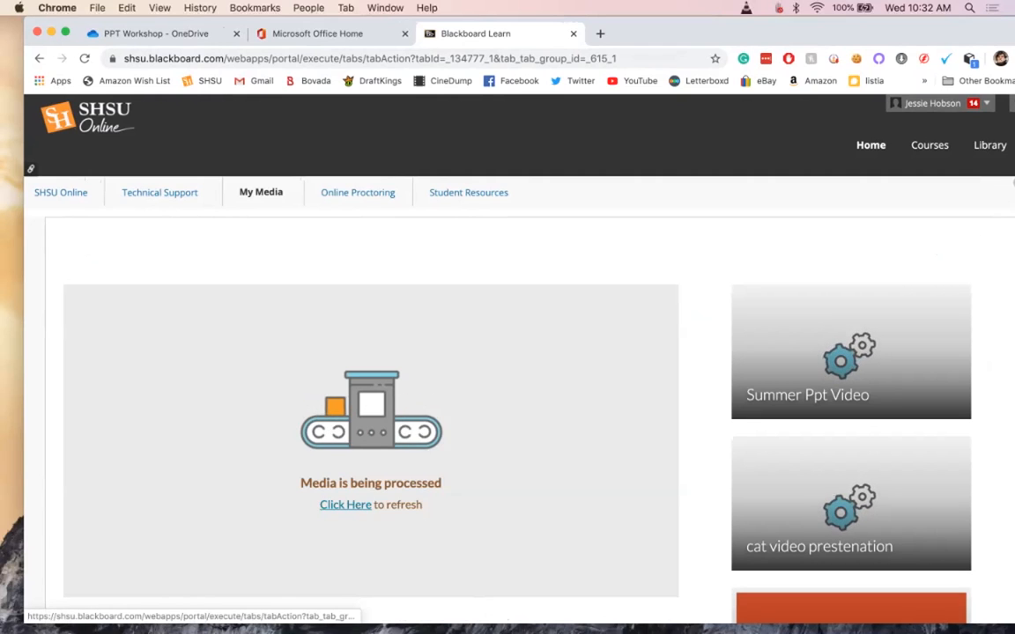
left_click(930, 144)
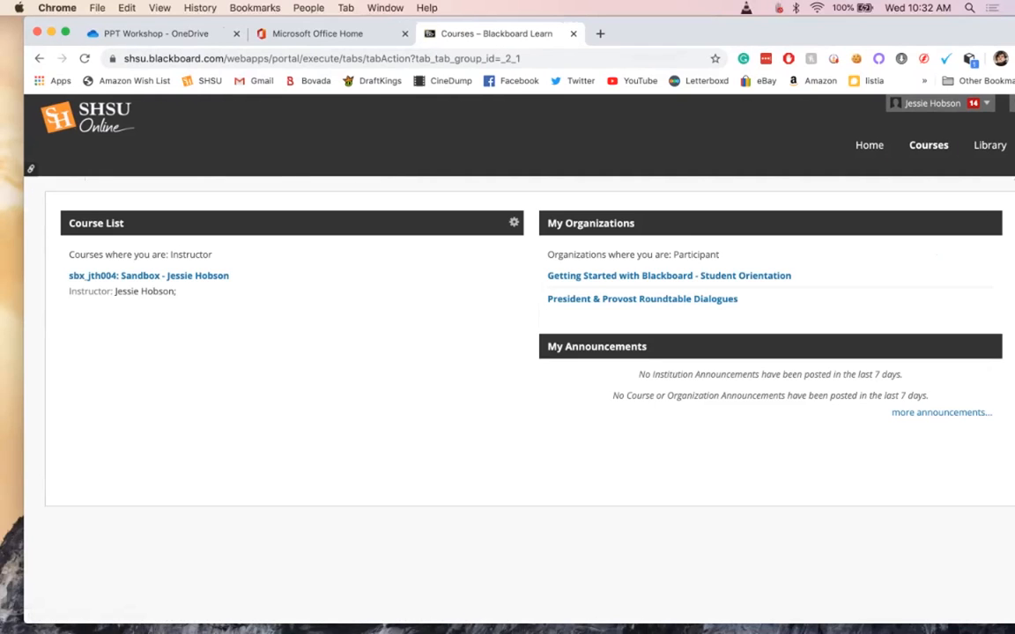
left_click(149, 275)
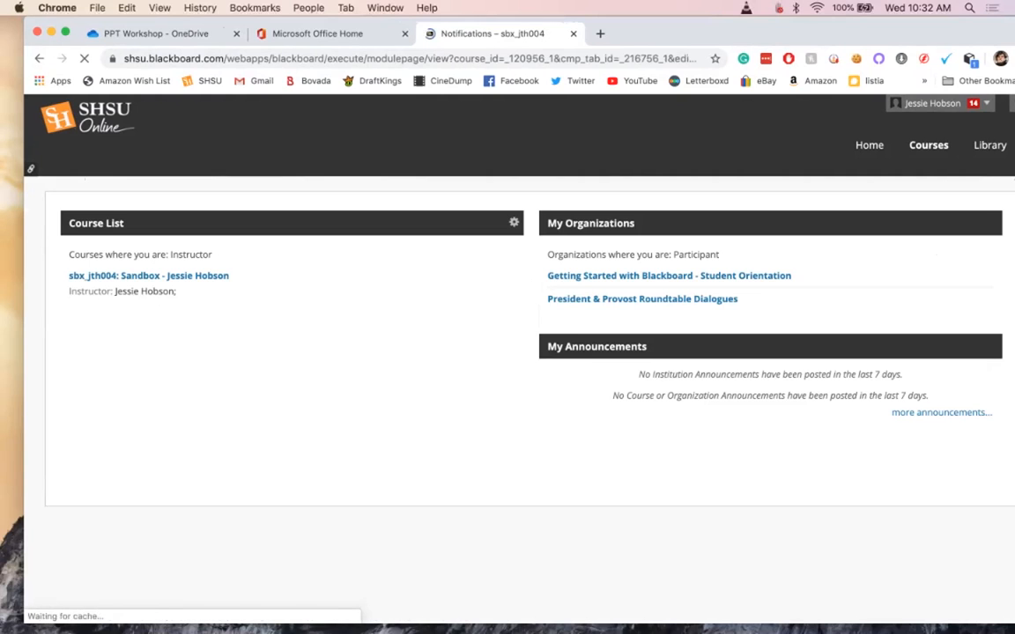
left_click(78, 335)
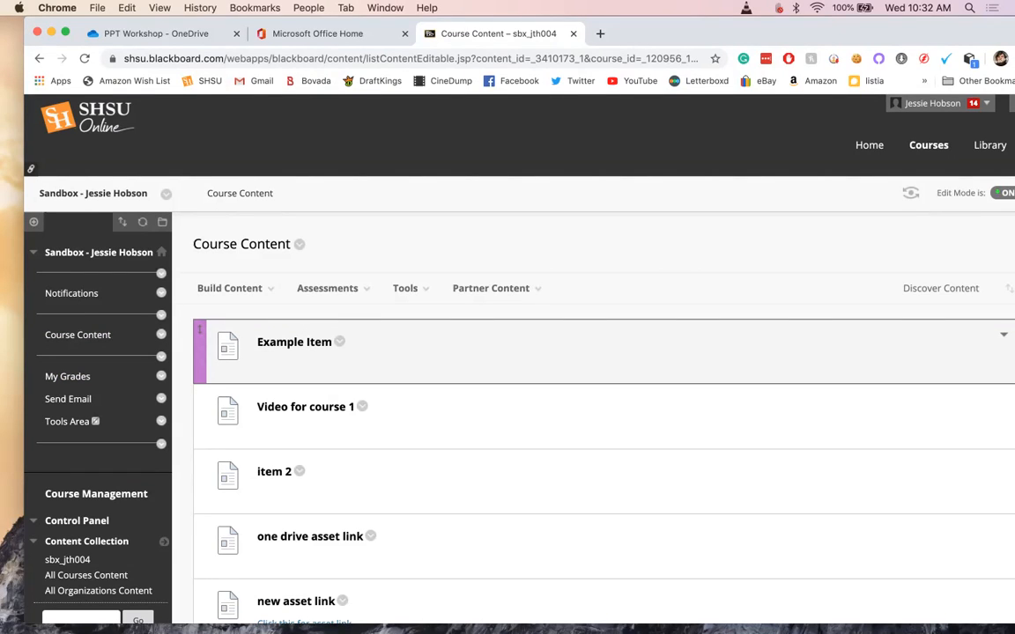
Step: Start creating a content item in the course and name it YouTube Video Link
left_click(229, 288)
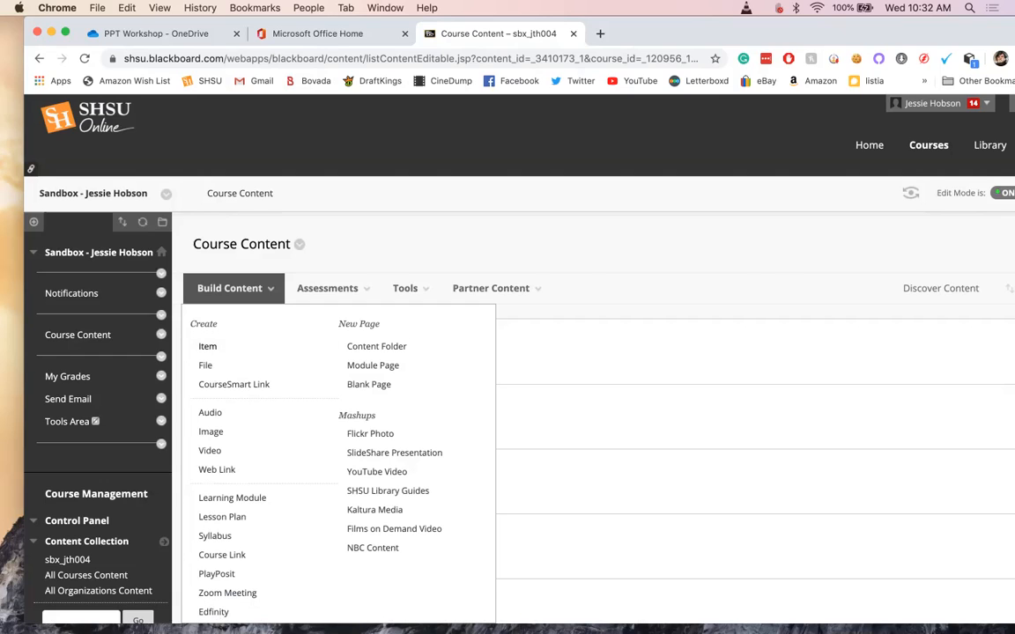
left_click(208, 346)
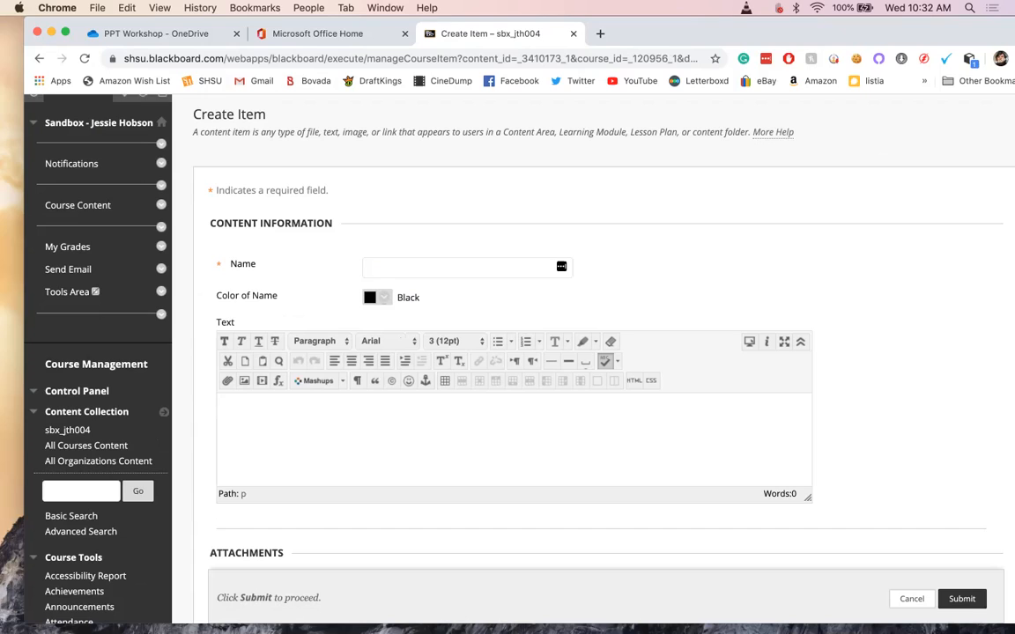
type("YouTube")
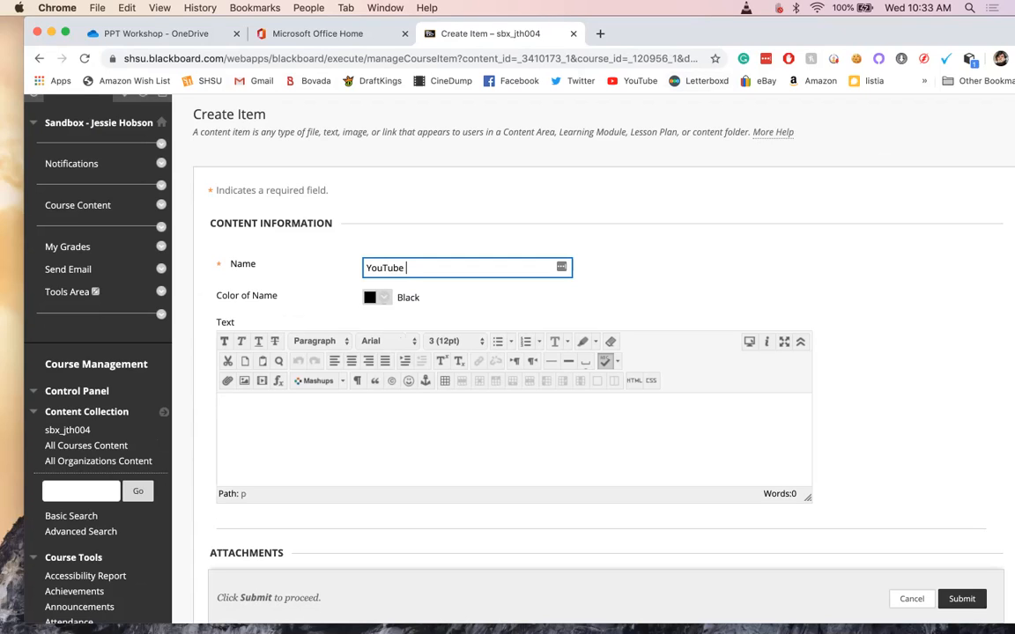
type("Video Link")
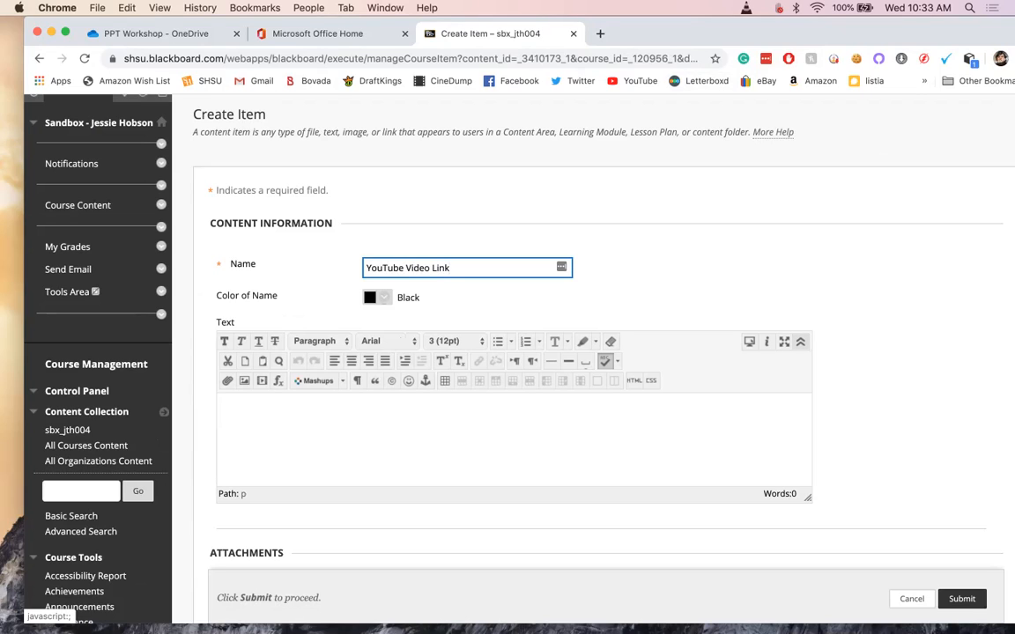
Step: Collapse and re-expand the full set of formatting tools in the item's text editor
left_click(800, 341)
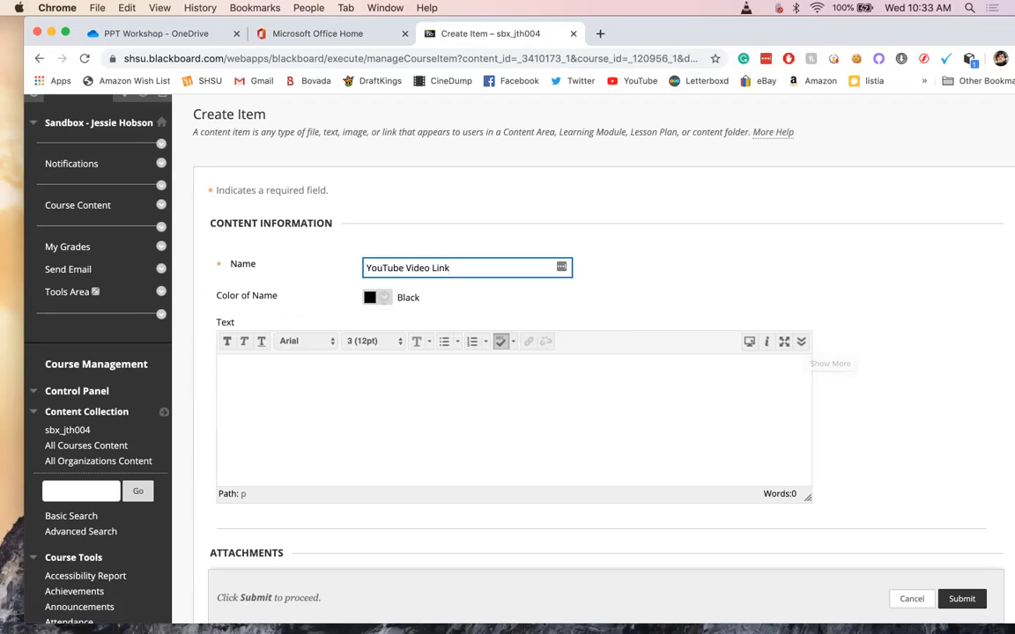
left_click(801, 341)
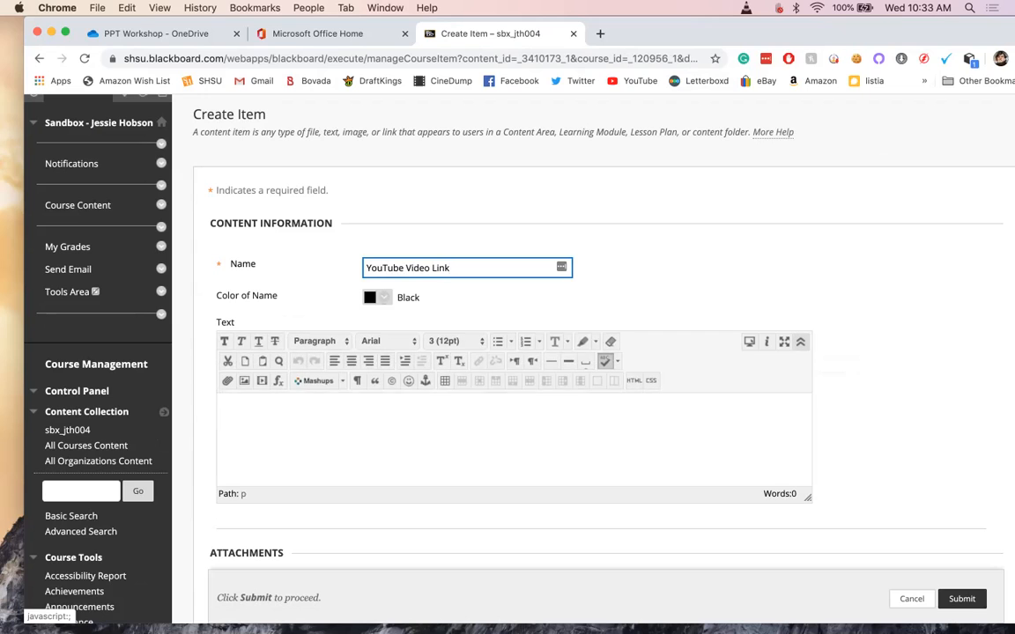
left_click(801, 342)
left_click(801, 342)
left_click(801, 342)
left_click(801, 342)
left_click(801, 342)
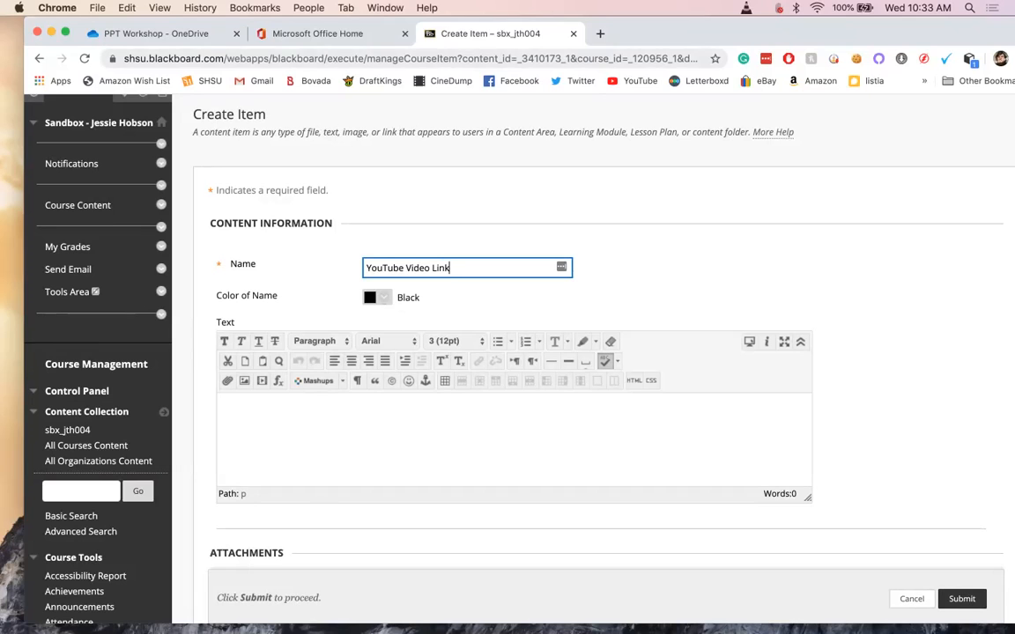
Step: Open YouTube in a separate tab, choose the video Jack Black Performs His Legendary Sax-A-Boom with The Roots, and pause it
left_click(600, 33)
left_click(634, 80)
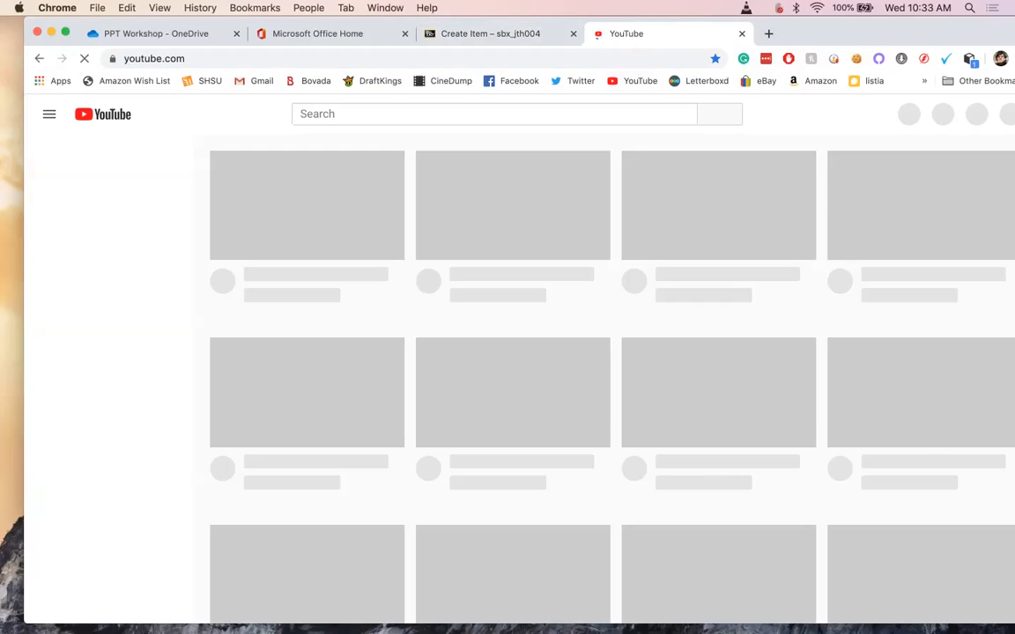
scroll(511, 441, "down", 5)
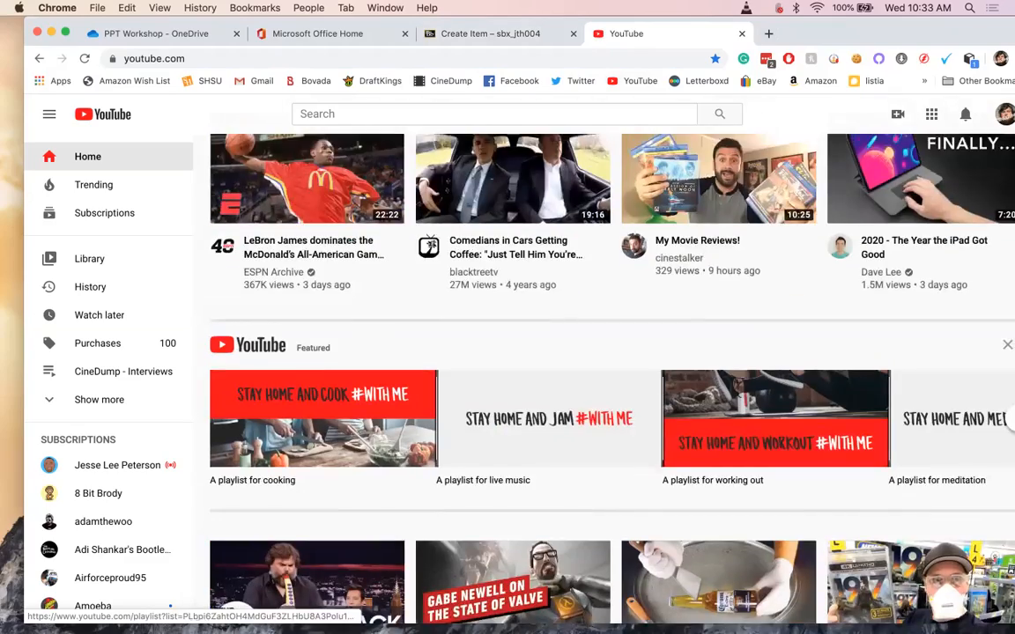
scroll(511, 441, "down", 4)
scroll(511, 494, "down", 4)
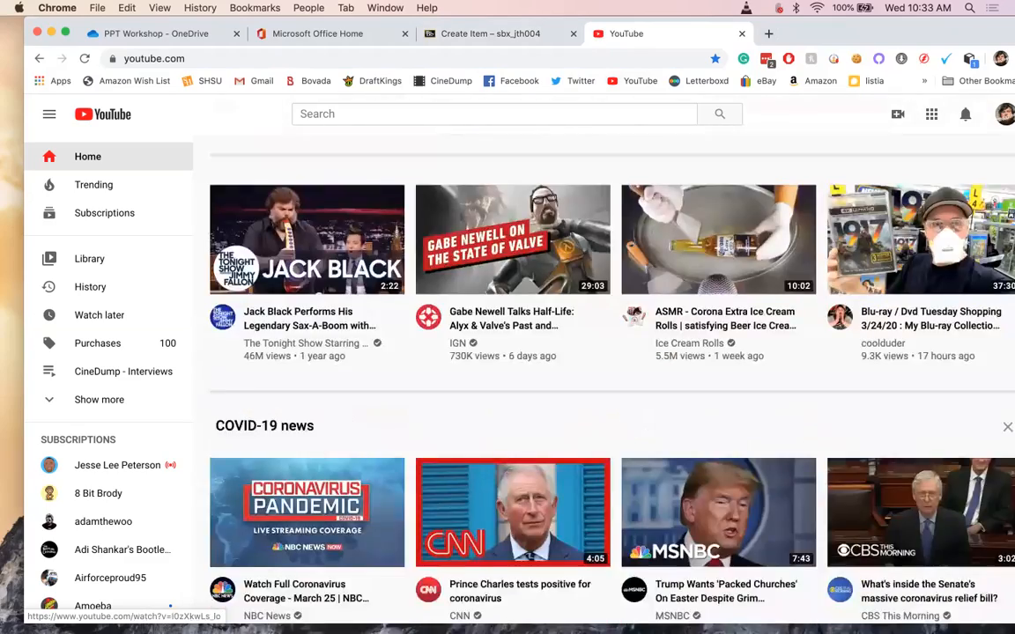
scroll(511, 494, "up", 3)
left_click(242, 246)
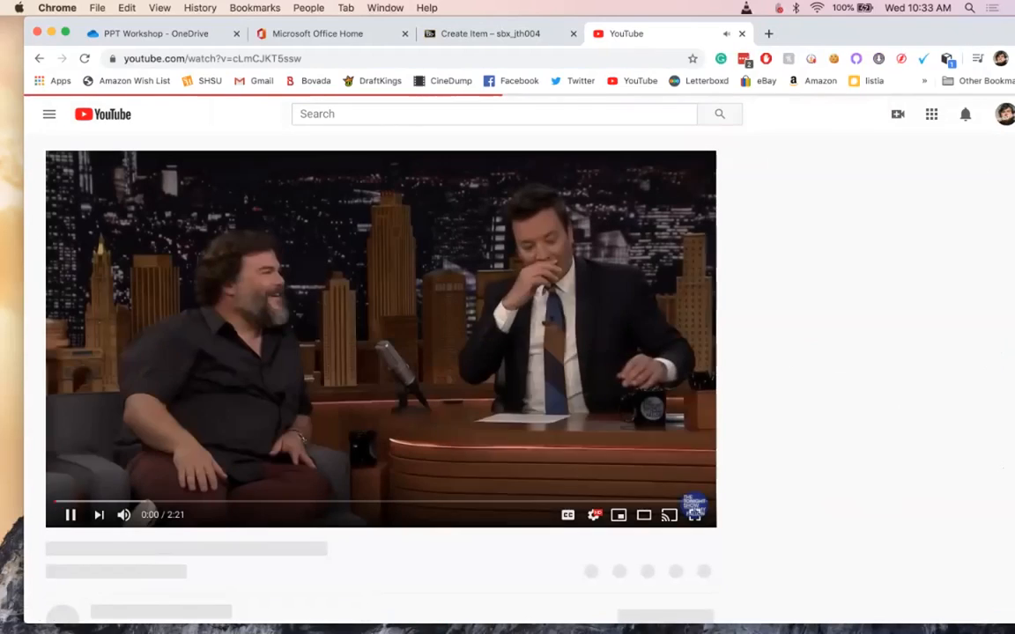
left_click(71, 515)
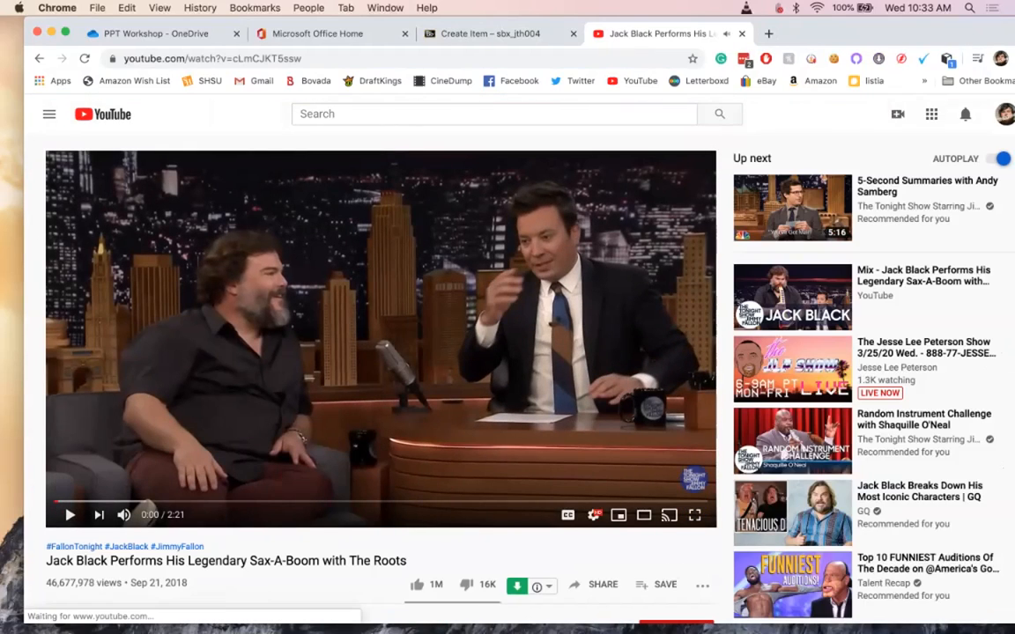
Step: Open the sharing options of the Jack Black video and select its short share link
scroll(71, 493, "down", 3)
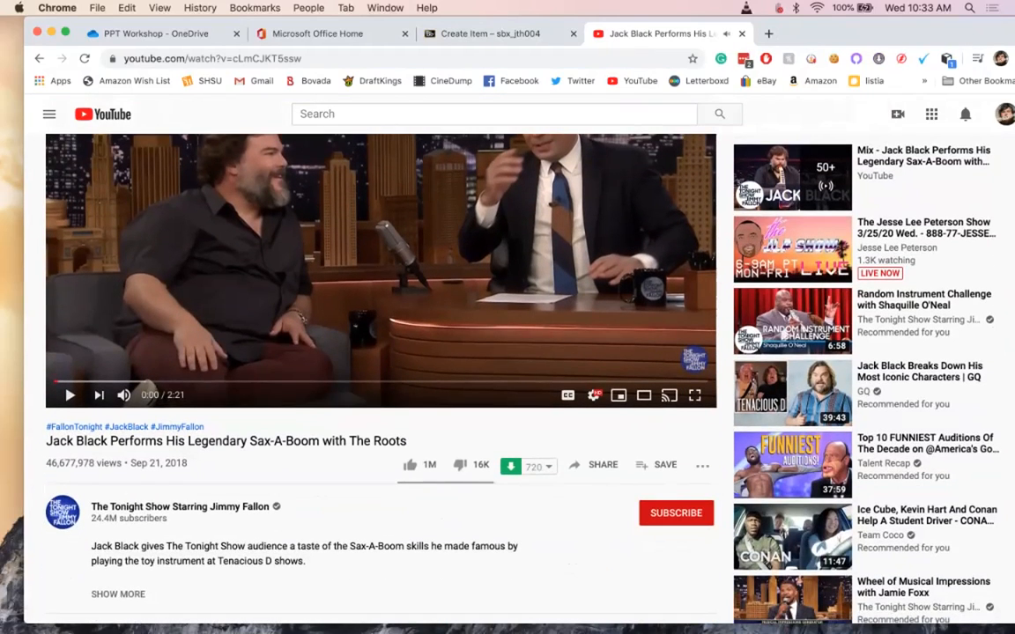
scroll(458, 423, "up", 2)
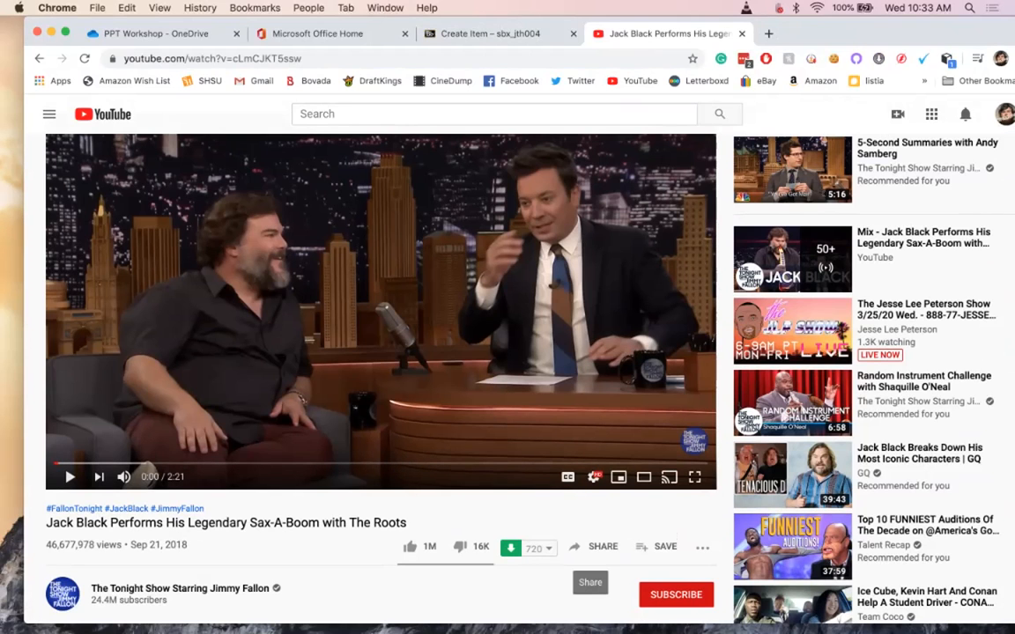
left_click(598, 547)
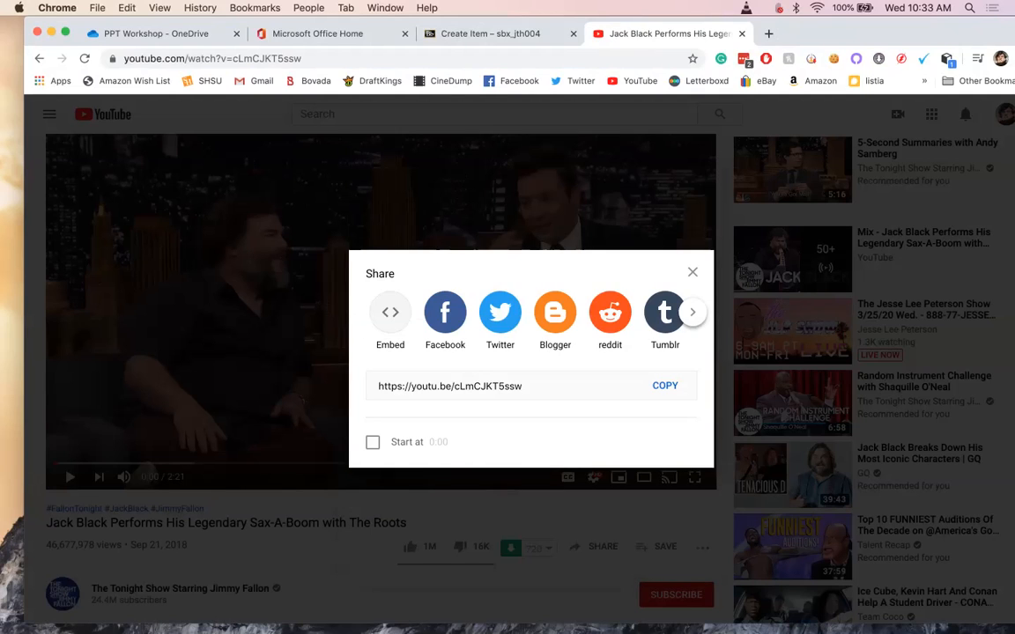
left_click_drag(527, 386, 409, 385)
left_click(409, 386)
left_click_drag(526, 386, 391, 386)
left_click(390, 386)
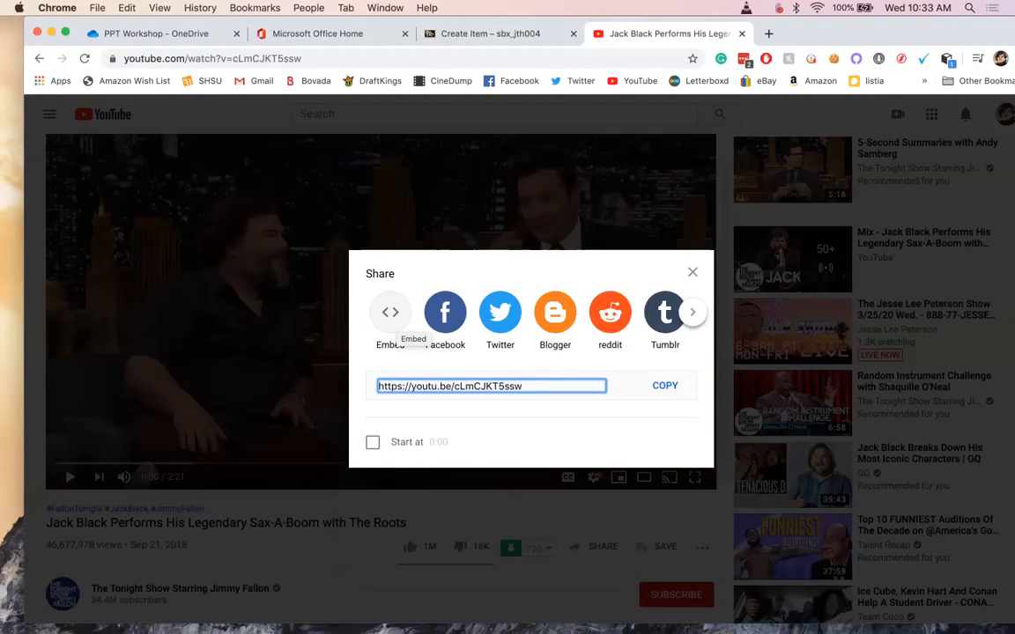
Step: Get the video's embed code and copy the whole iframe snippet
left_click(390, 311)
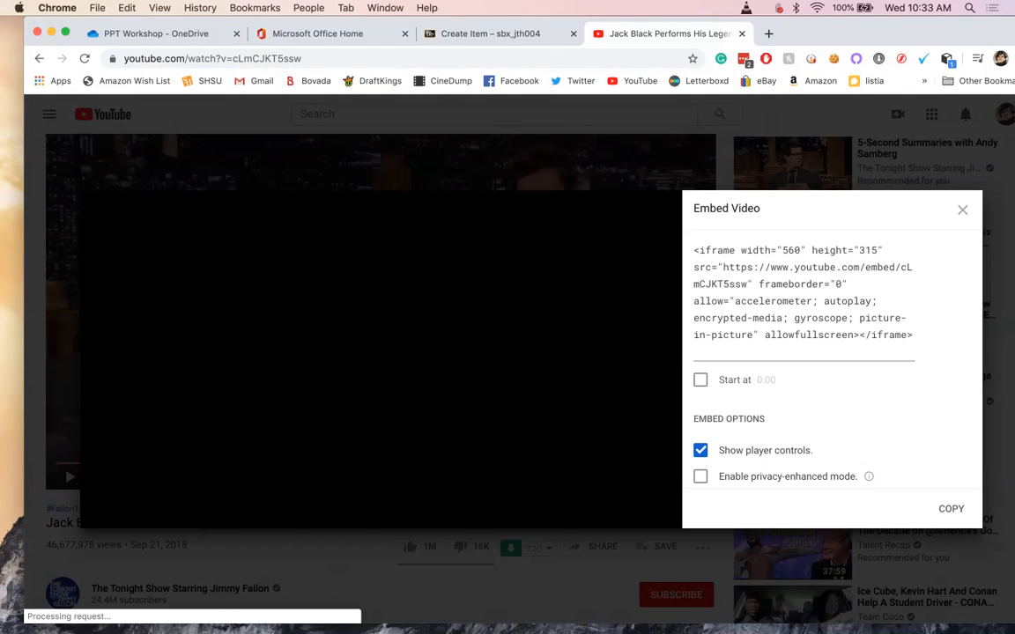
scroll(833, 353, "down", 2)
scroll(832, 353, "up", 2)
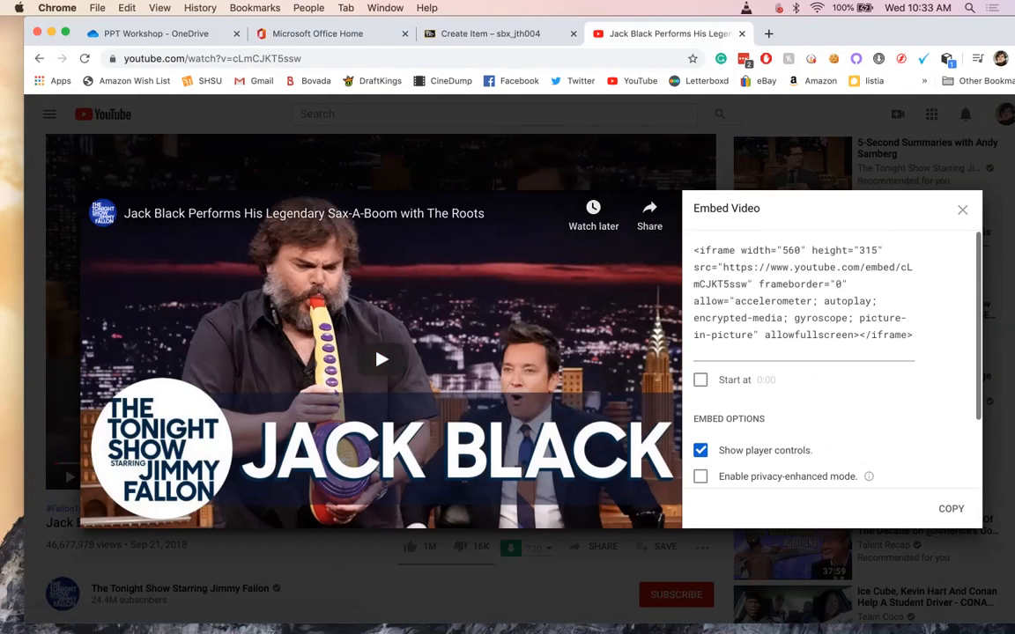
left_click_drag(695, 250, 914, 338)
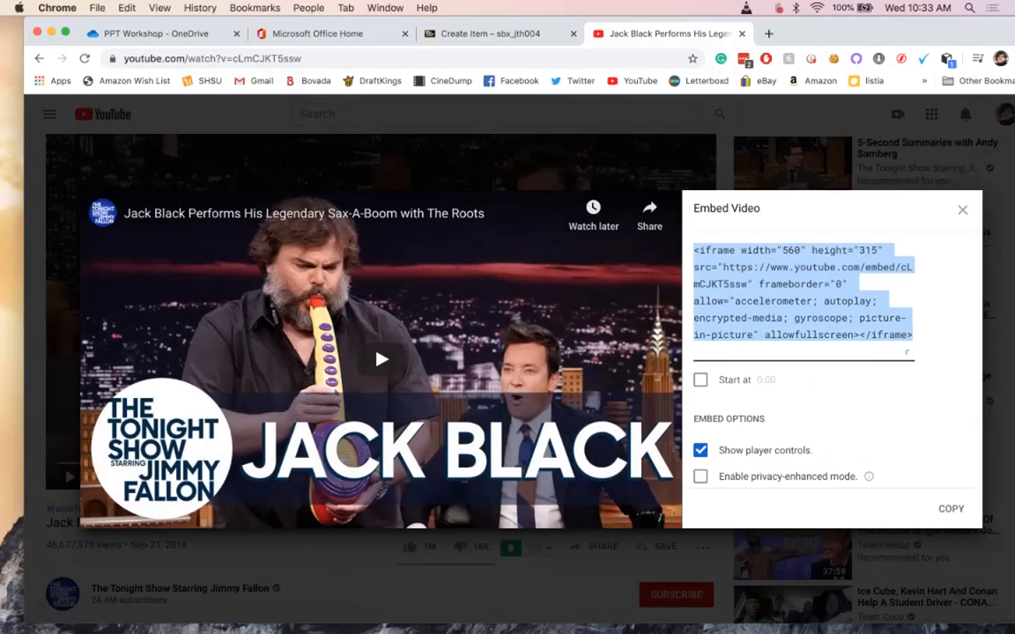
key("super+c")
Step: Insert the copied iframe embed code into the Blackboard item's text through its HTML code view
left_click_drag(833, 34, 830, 72)
left_click(488, 72)
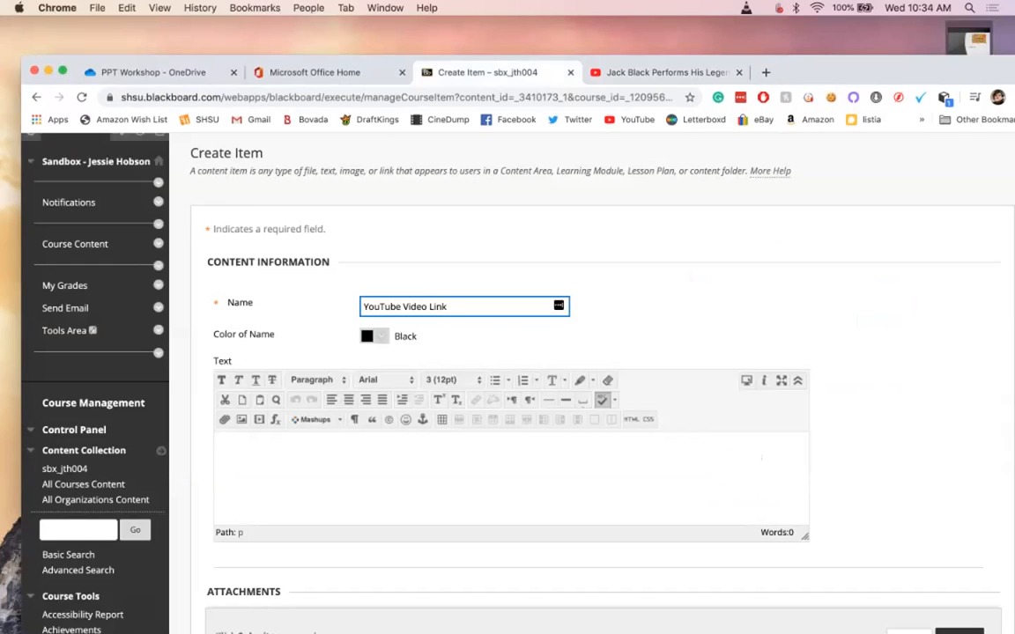
left_click(476, 472)
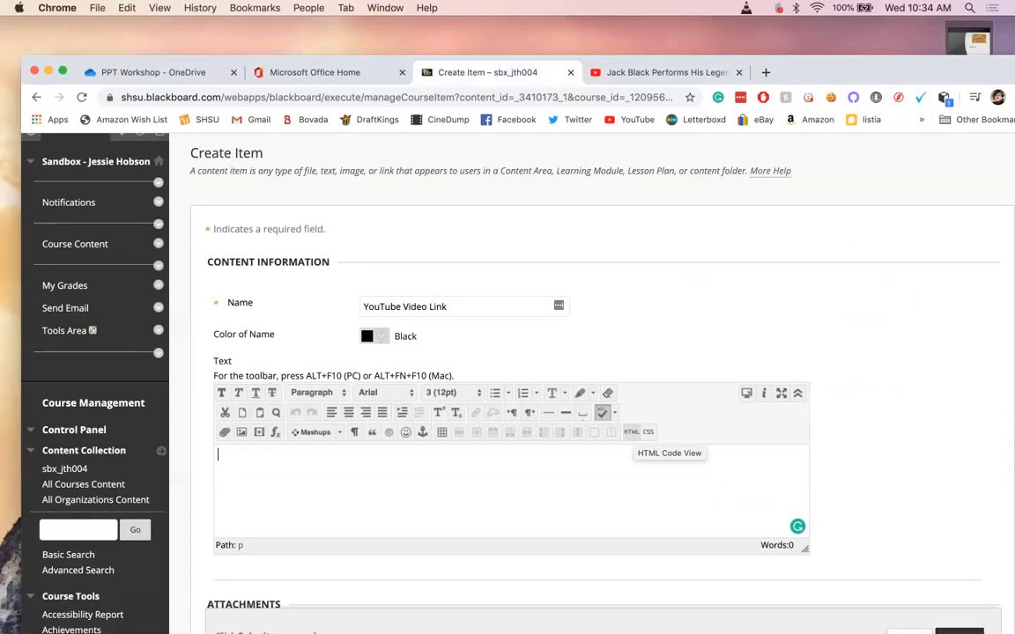
left_click(631, 431)
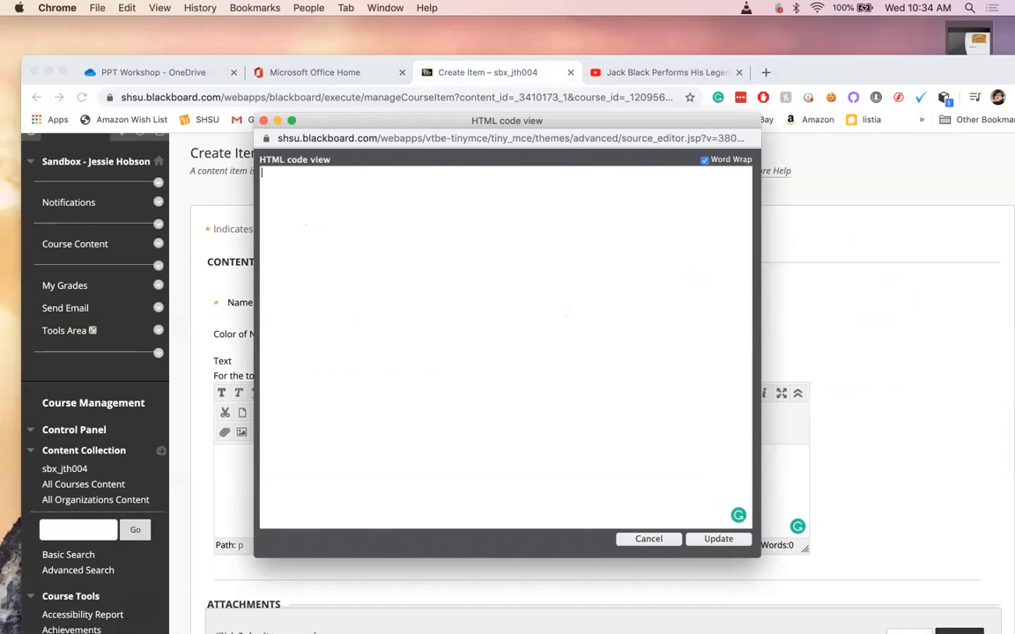
key("super+v")
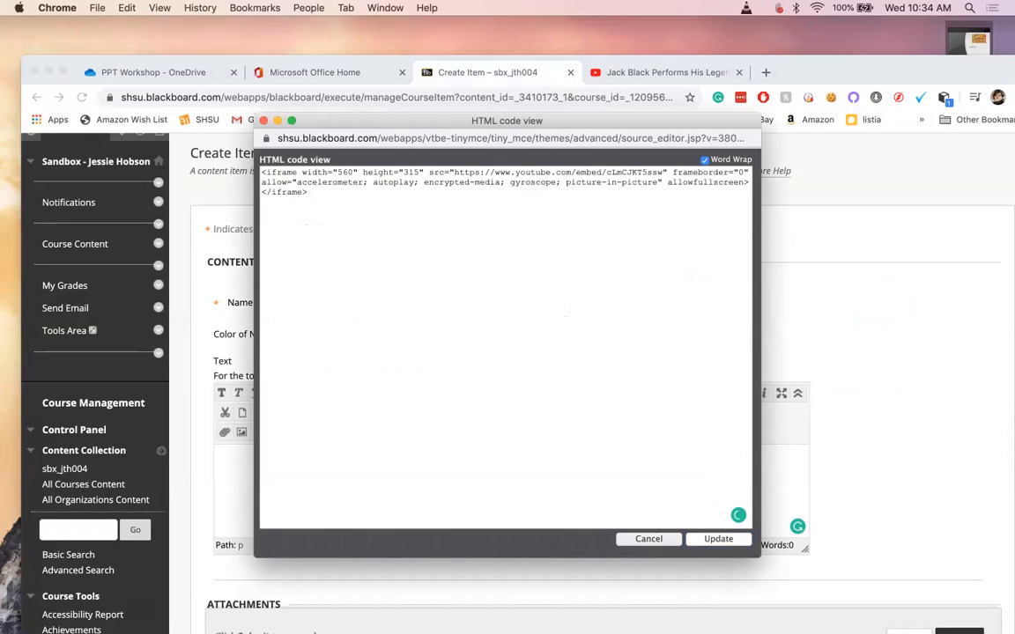
left_click(719, 539)
Step: Submit the YouTube Video Link item with the default attachment and standard options
scroll(518, 383, "down", 2)
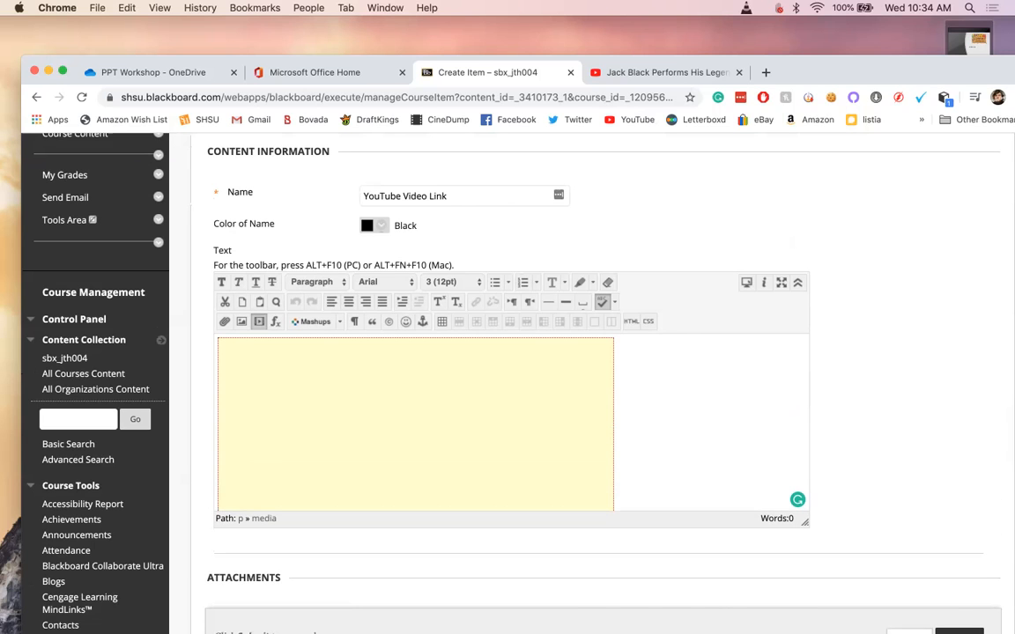
scroll(547, 370, "down", 10)
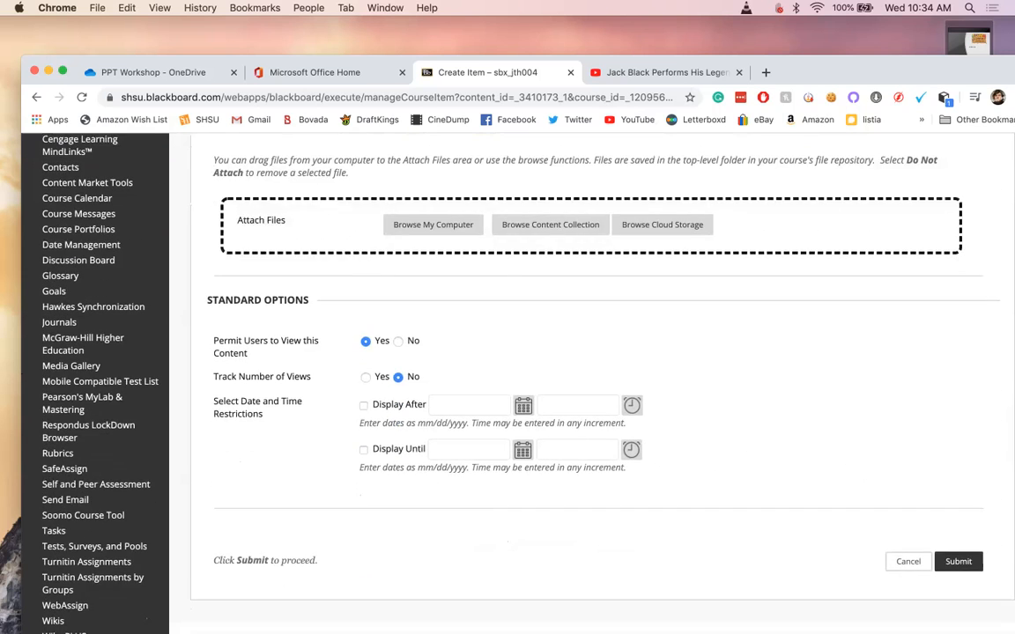
left_click(959, 559)
Step: Find the YouTube Video Link item on the Course Content page and briefly test playback of its embedded video
scroll(590, 397, "down", 20)
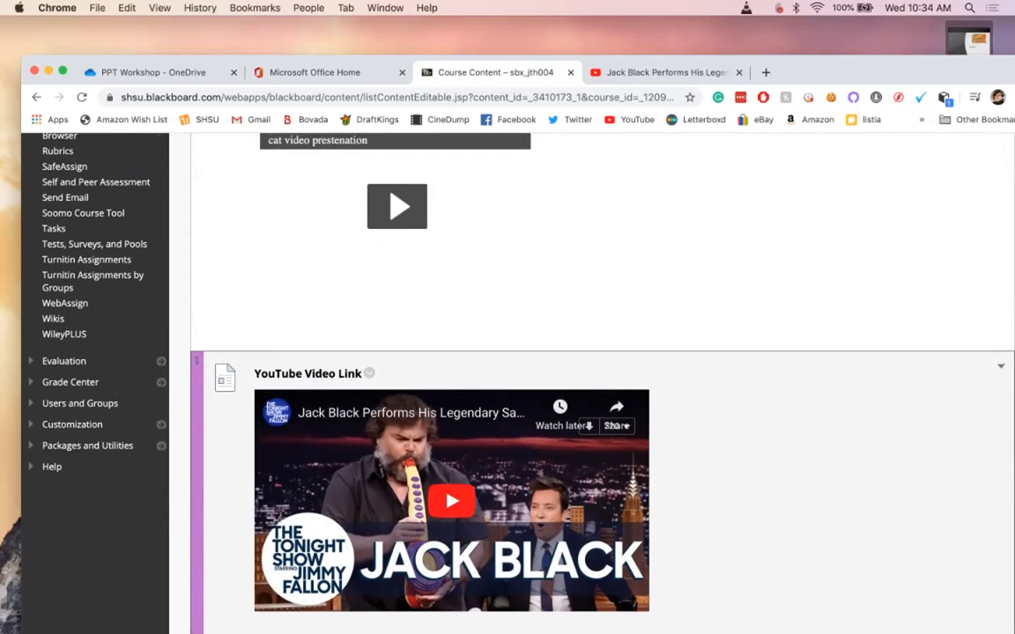
left_click(452, 501)
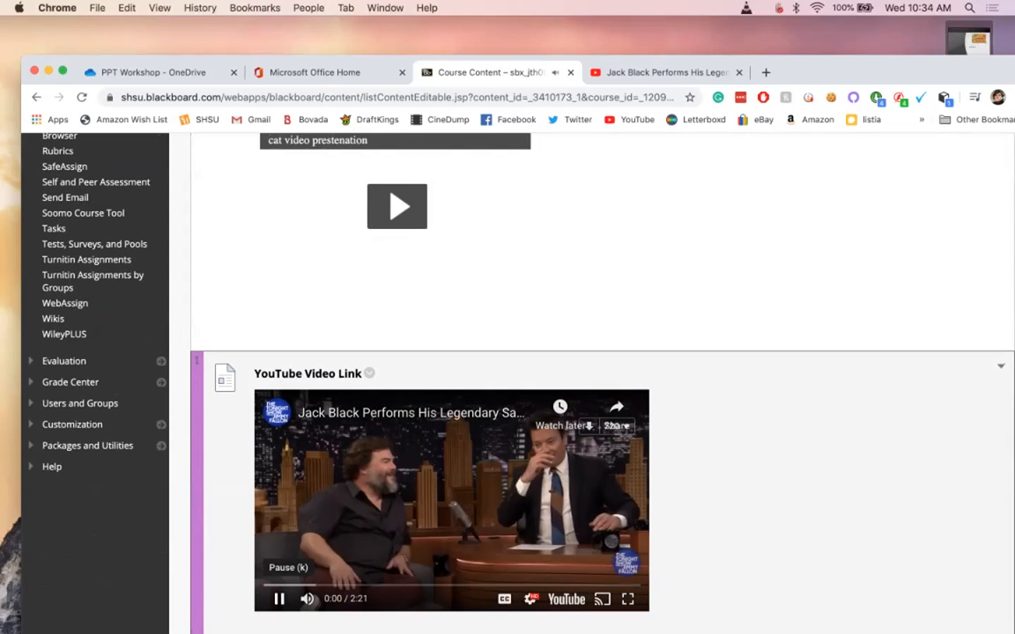
left_click(278, 599)
scroll(603, 441, "down", 1)
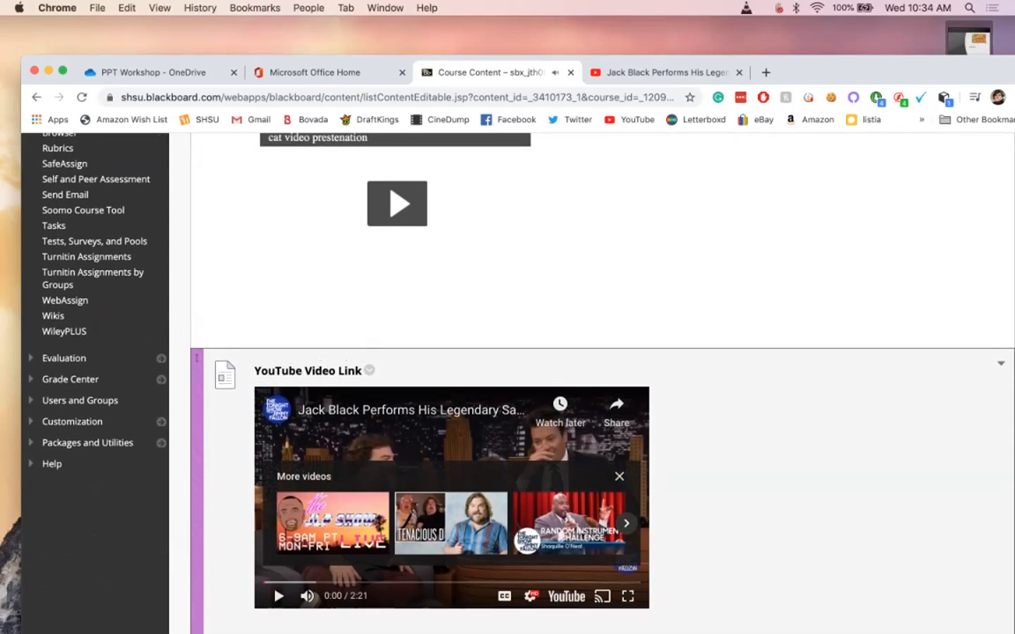
Step: Return to the YouTube page with the Jack Black video's embed code
scroll(602, 440, "up", 15)
scroll(602, 441, "up", 3)
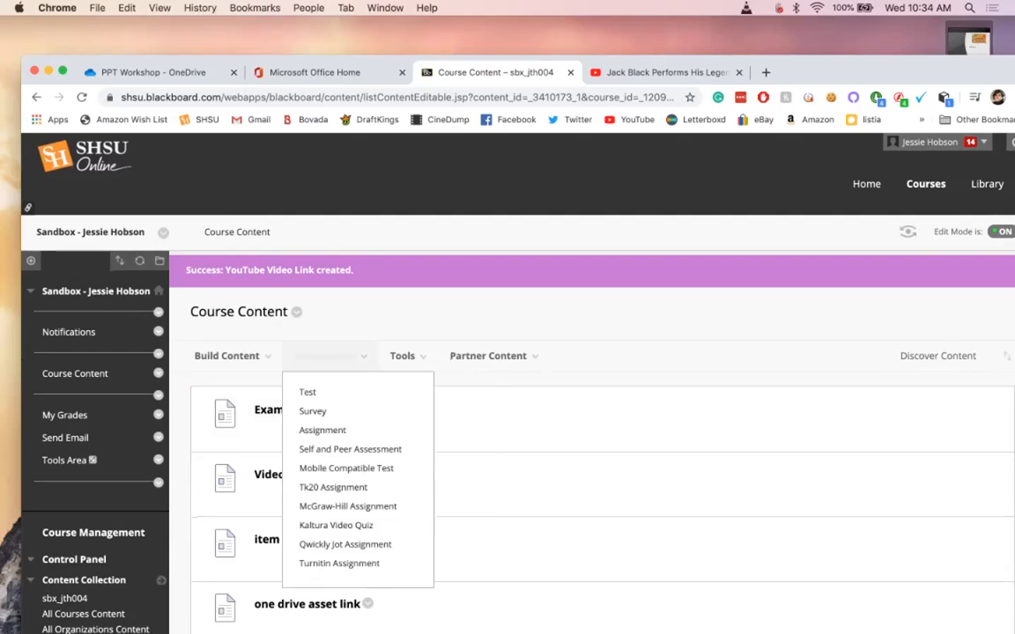
left_click(687, 70)
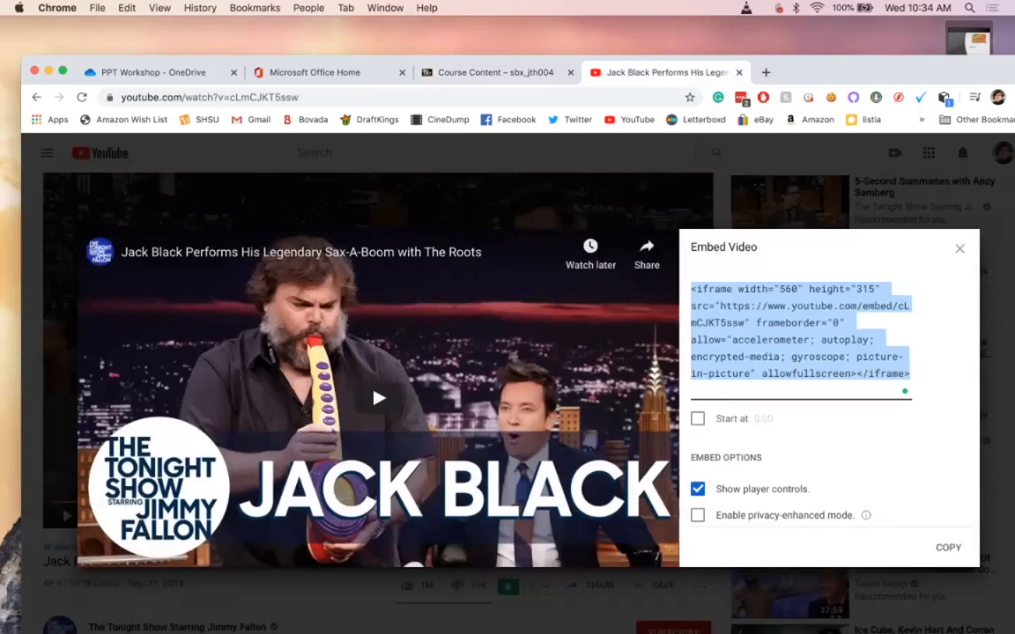
Step: Switch to the OneDrive PPT Workshop folder and copy the sharing link of PowerPoint Workshop PPT.pptx
key("ctrl+shift+Tab")
key("ctrl+shift+Tab")
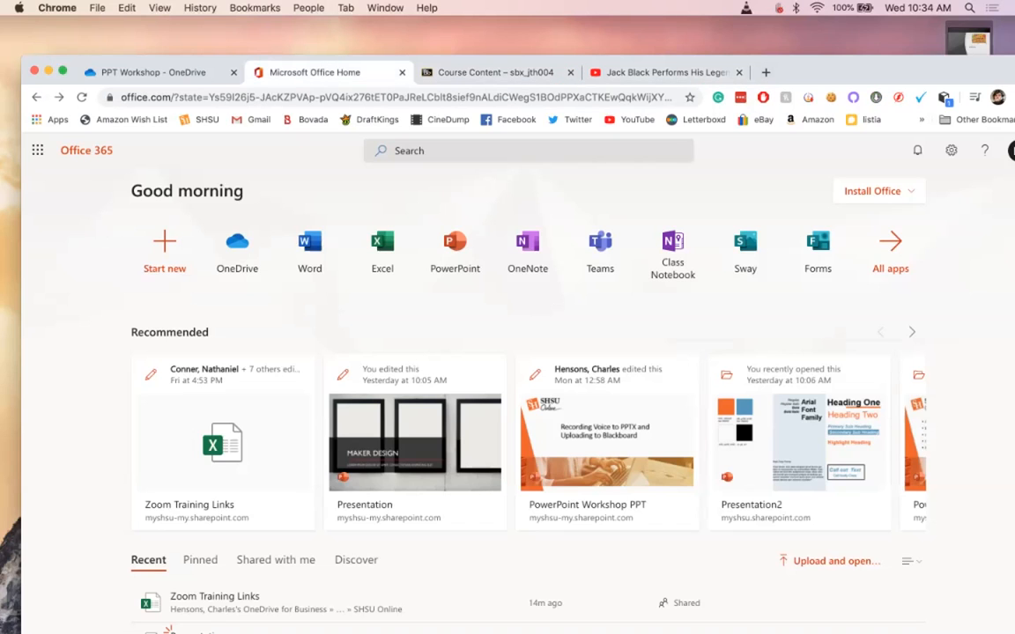
key("ctrl+shift+Tab")
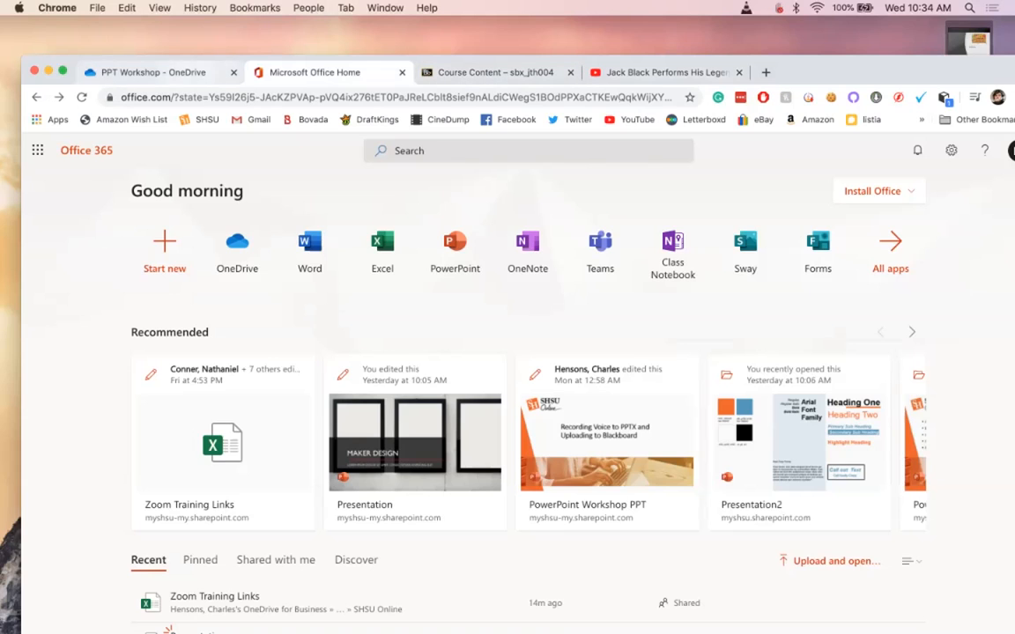
mouse_move(459, 444)
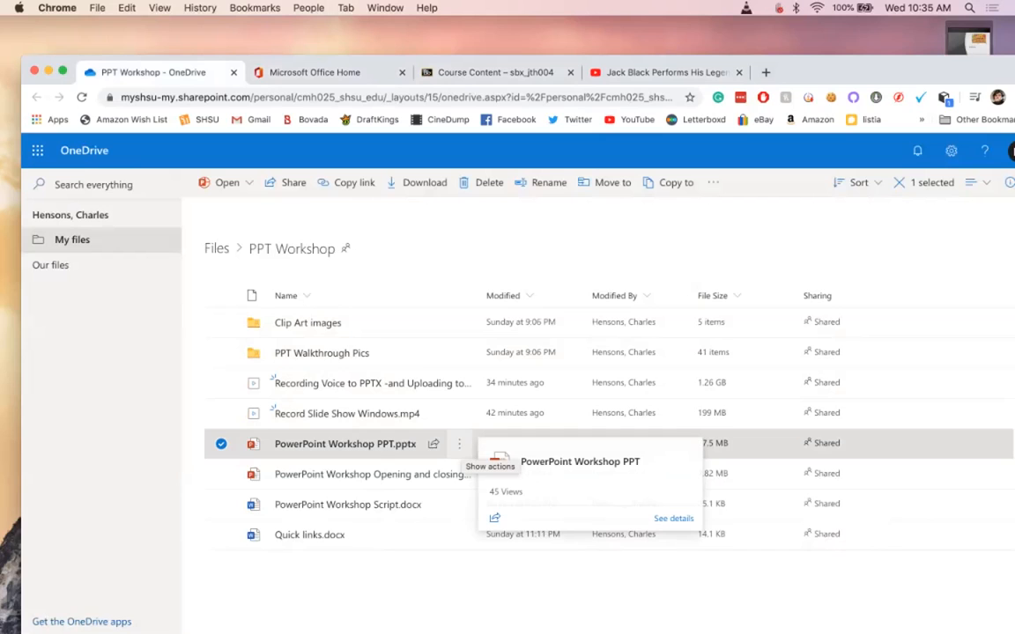
left_click(459, 444)
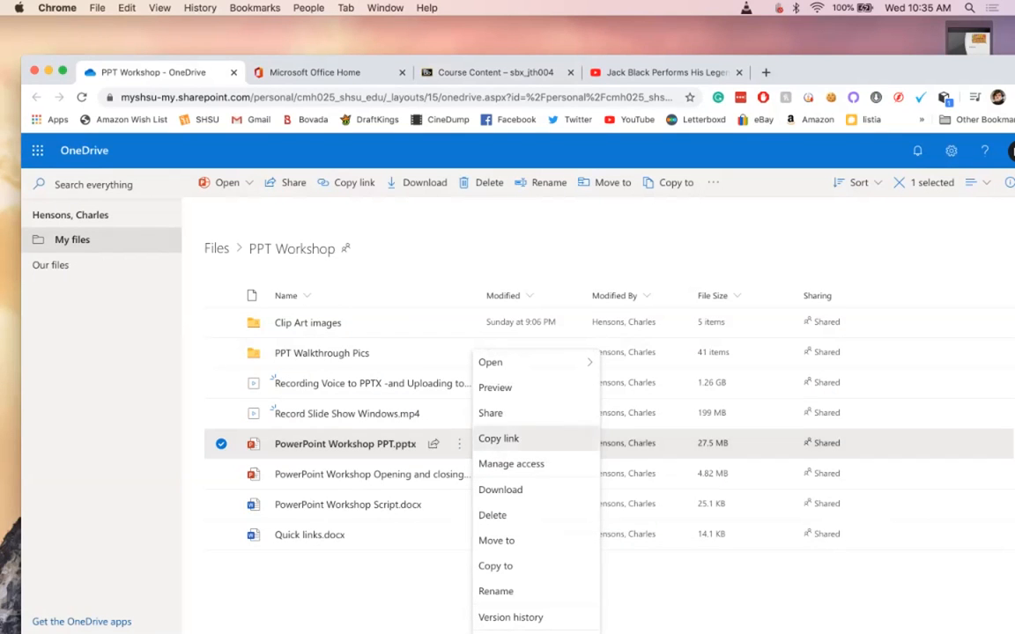
left_click(499, 438)
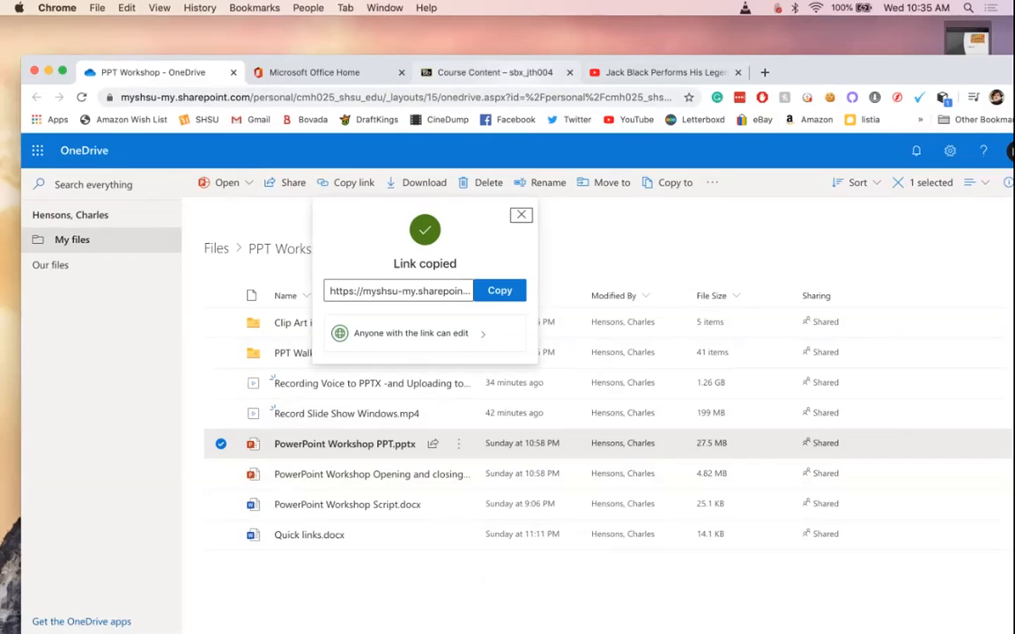
Step: Create a new item in the Blackboard Course Content area and name it "PPT Workshop OneDrive Link"
left_click(494, 72)
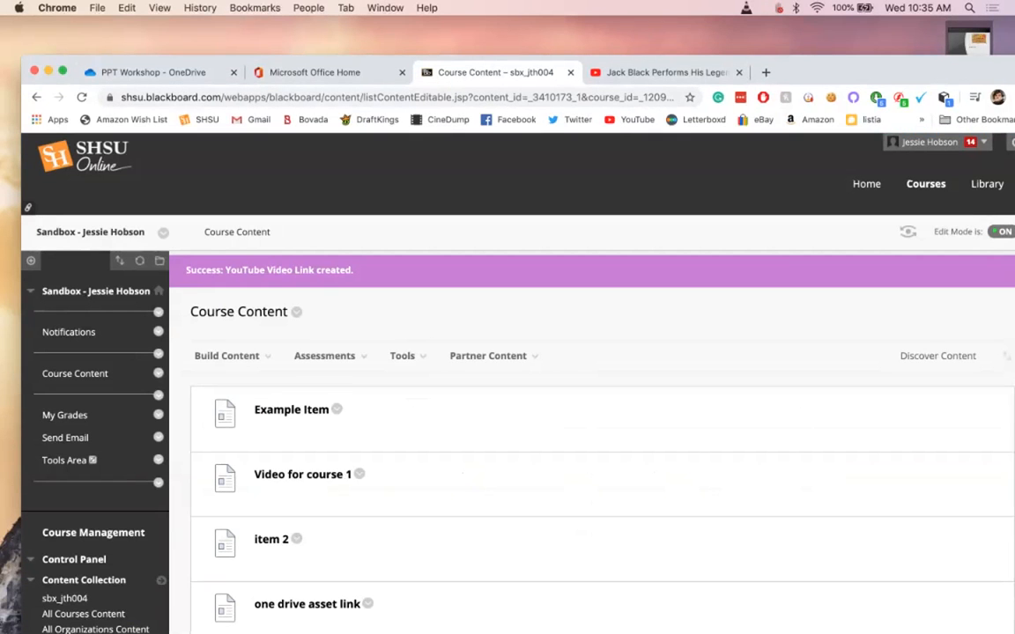
mouse_move(231, 356)
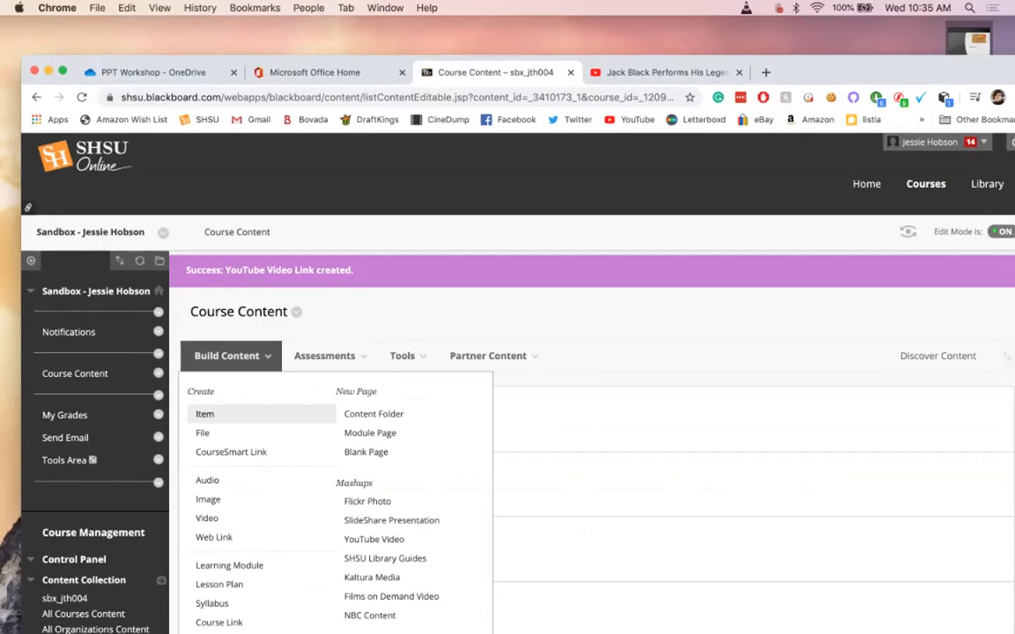
left_click(205, 413)
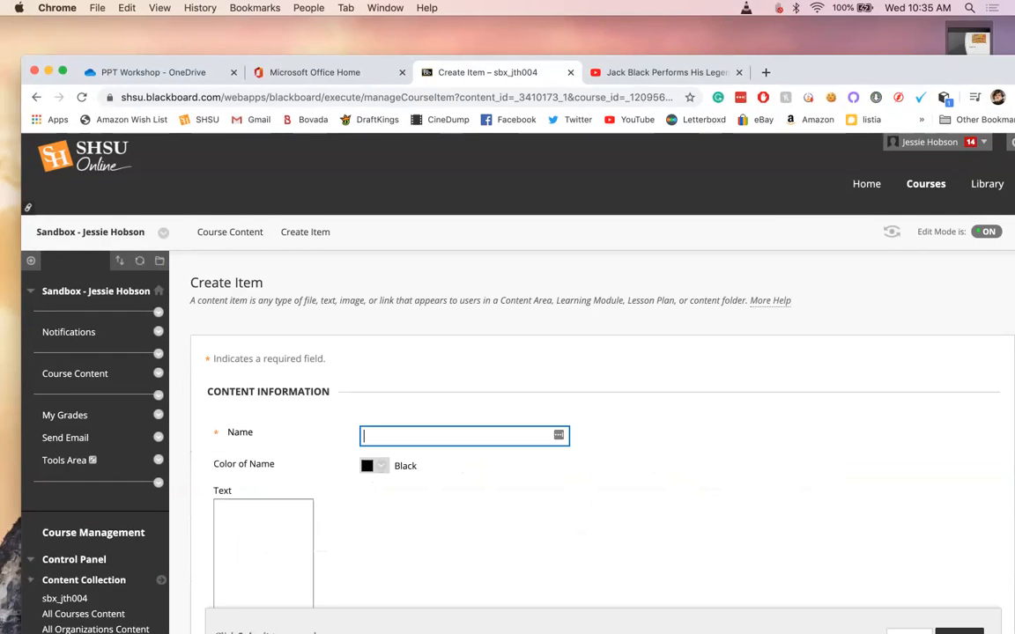
scroll(518, 384, "down", 3)
scroll(518, 384, "up", 1)
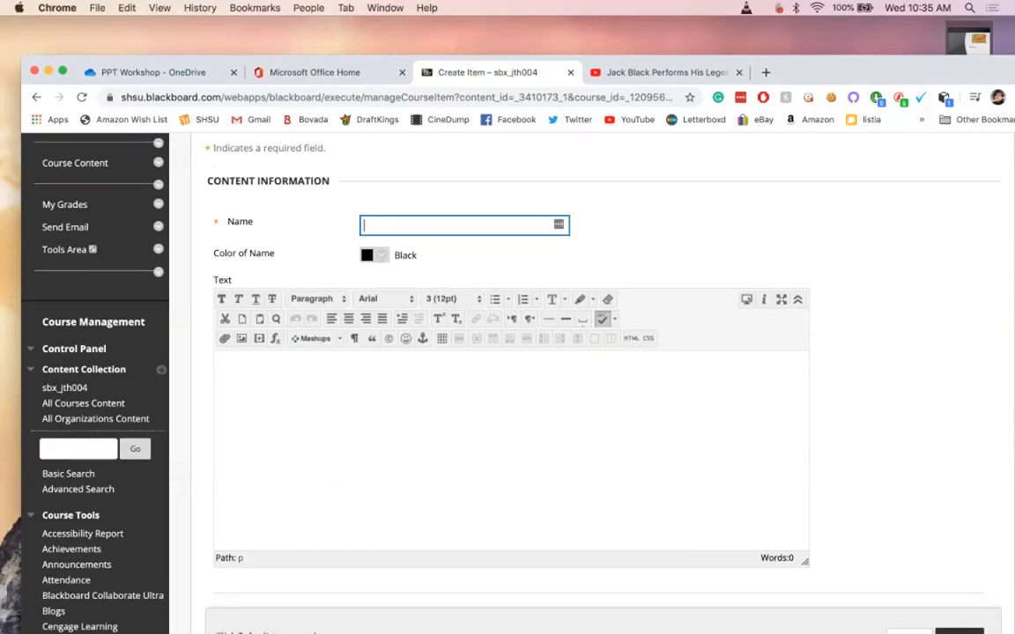
type("P")
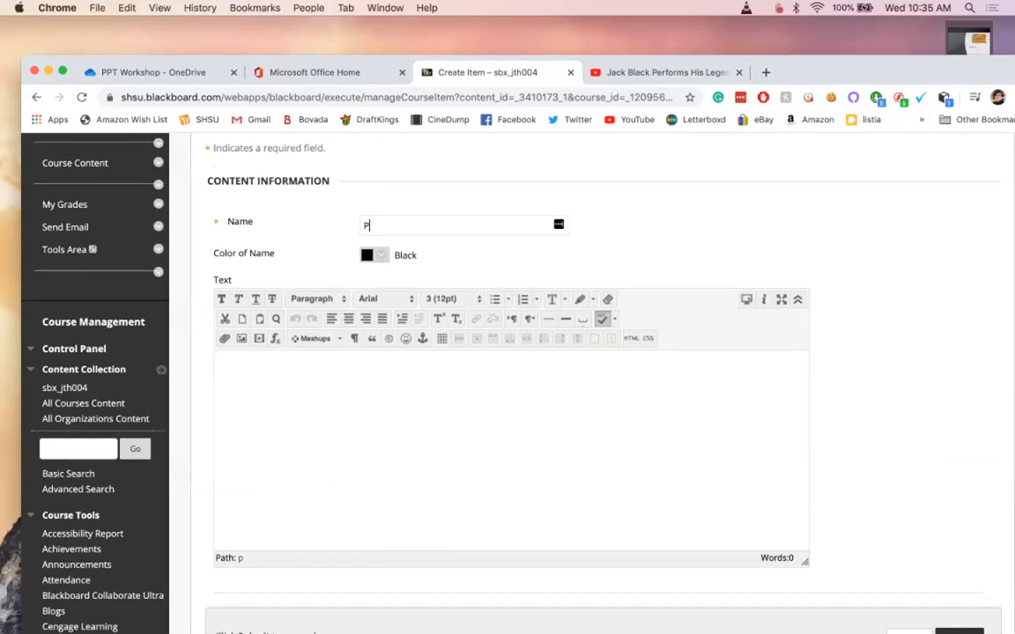
type("PT Workshop OneD")
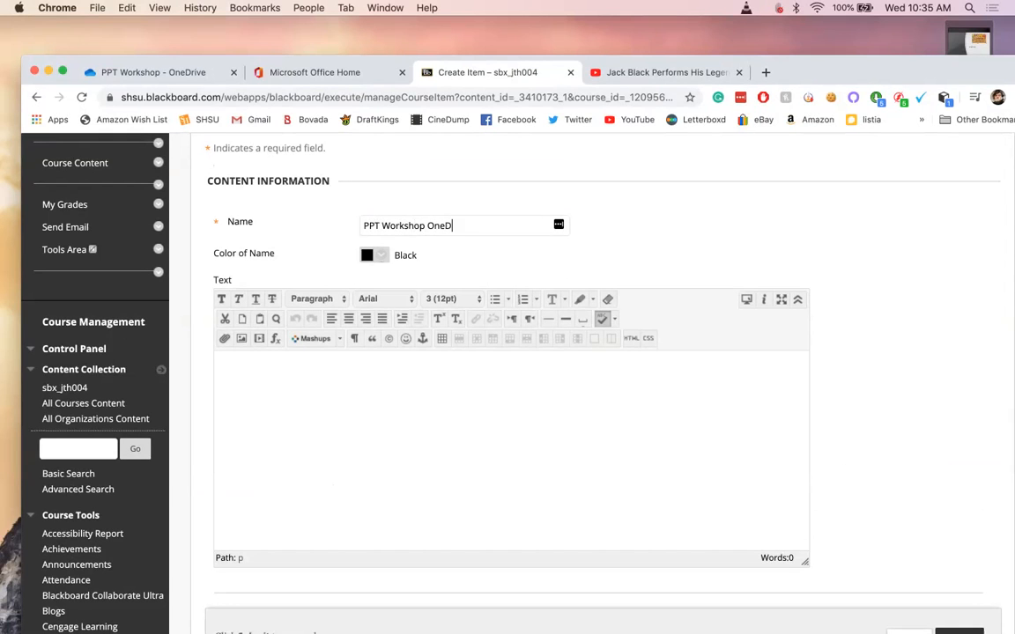
type("rive Link")
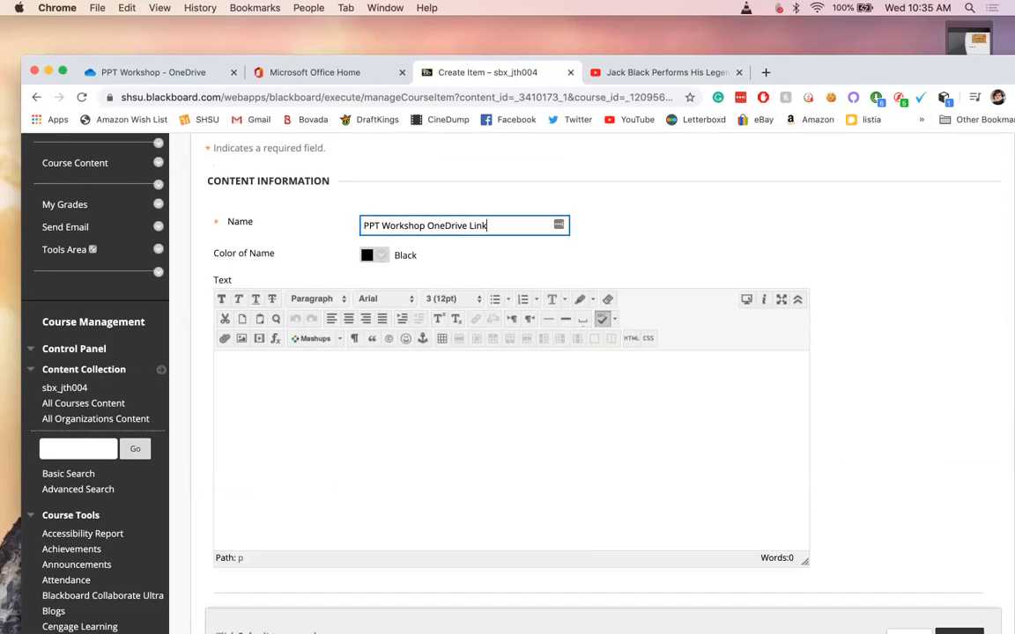
Step: Enter "One Drive Link CLICK HERE" as the item's body text
left_click(218, 374)
type("One Drive Link")
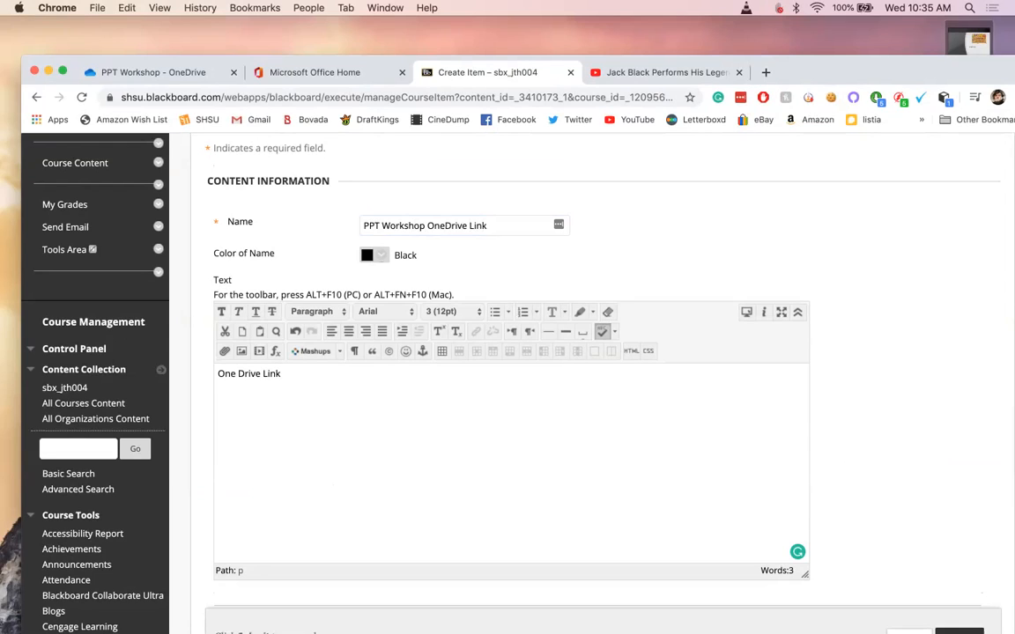
type(" CLICK HERE")
key("super+a")
key("Right")
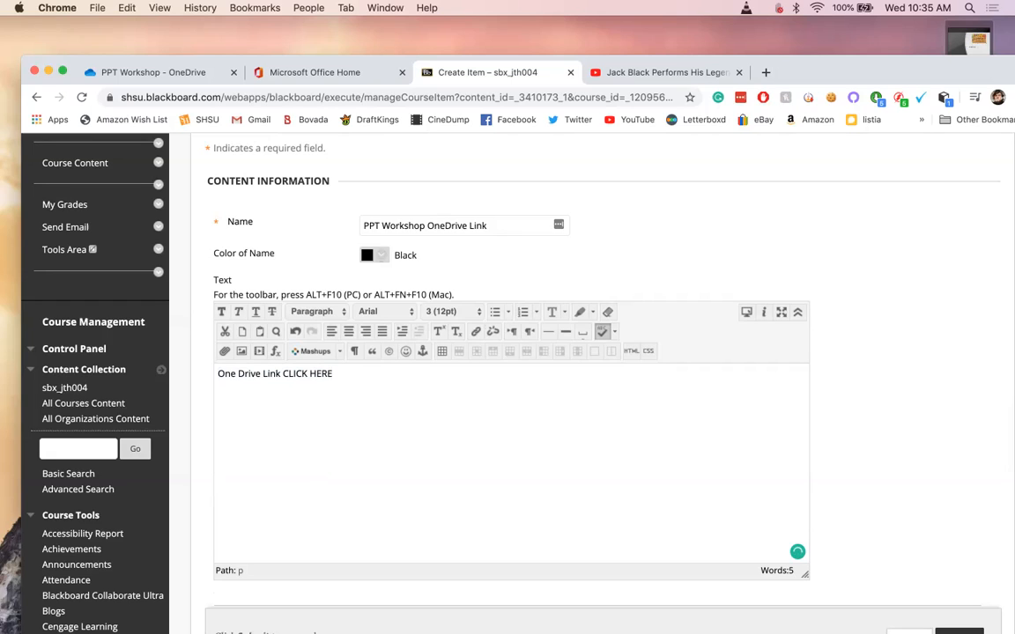
key("Return")
key("Return")
key("super+v")
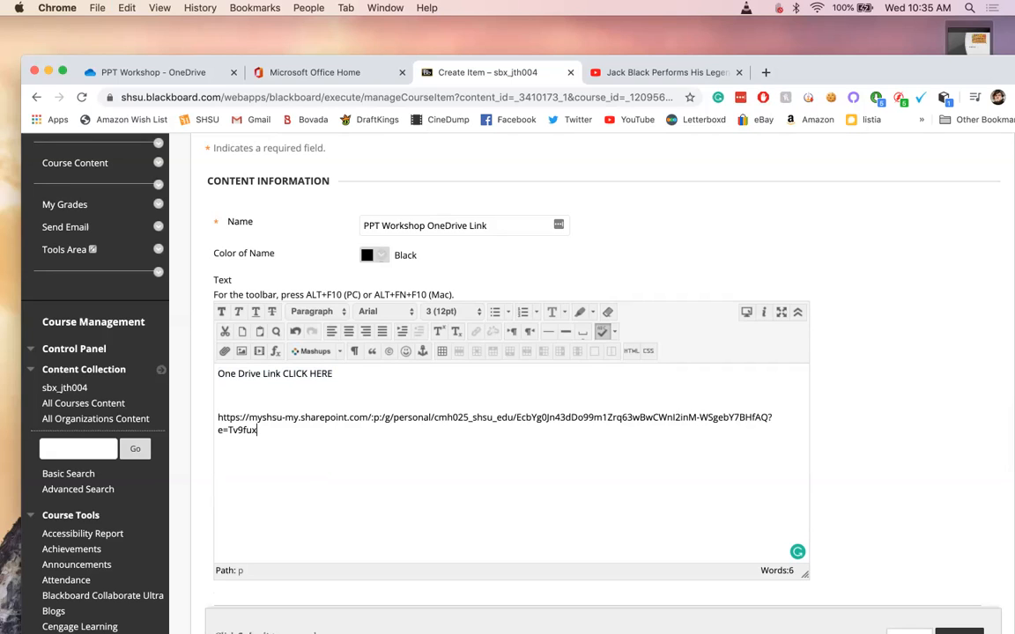
left_click_drag(257, 430, 218, 418)
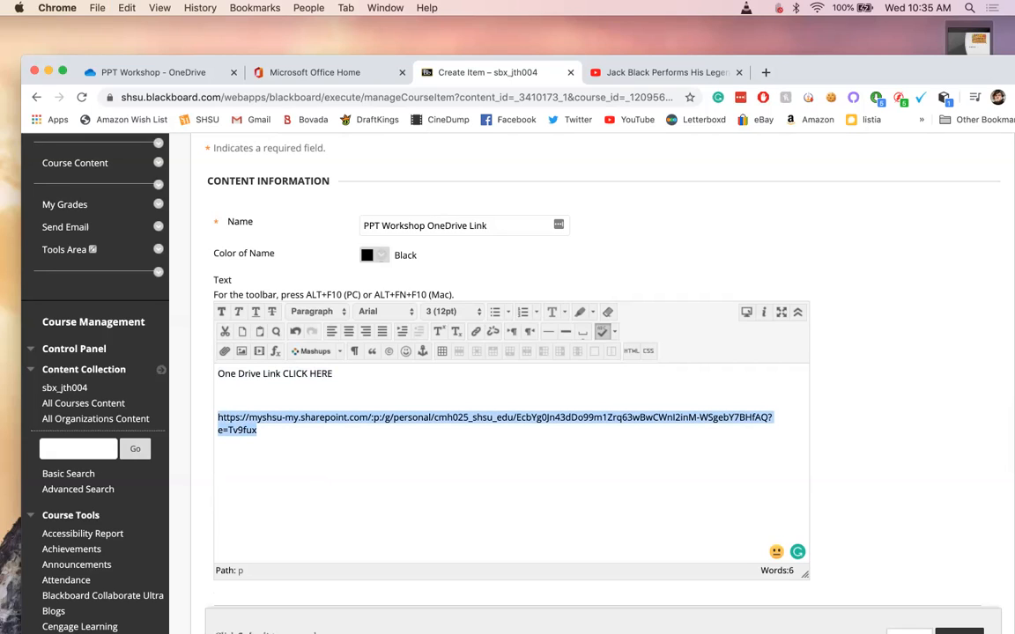
key("BackSpace")
key("BackSpace")
key("BackSpace")
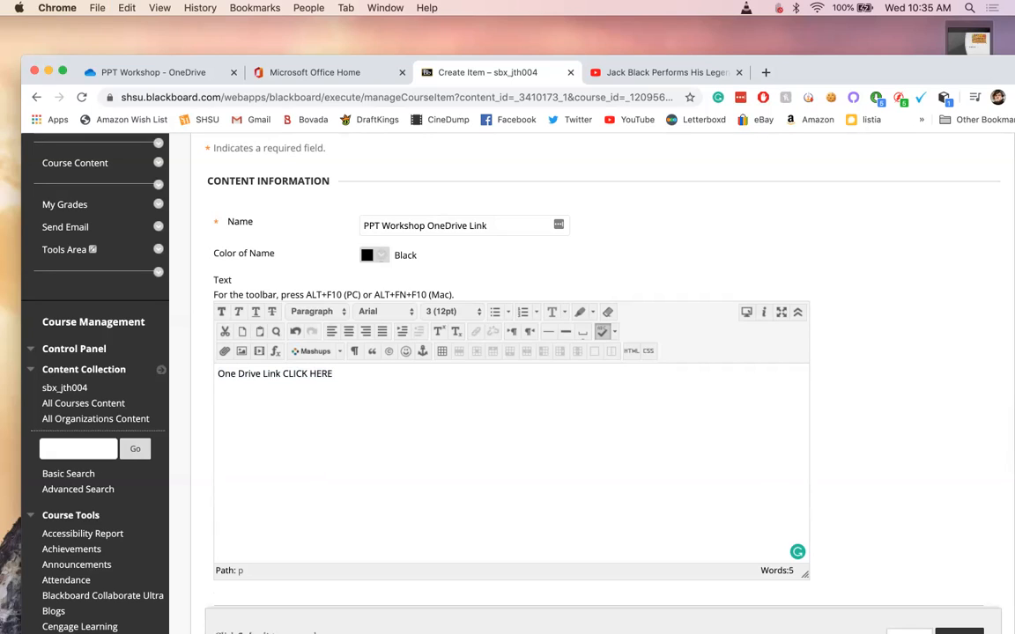
Step: Turn the text "One Drive Link CLICK HERE" into a hyperlink to the copied OneDrive URL, targeting Open in New Window (_blank)
left_click_drag(333, 374, 218, 373)
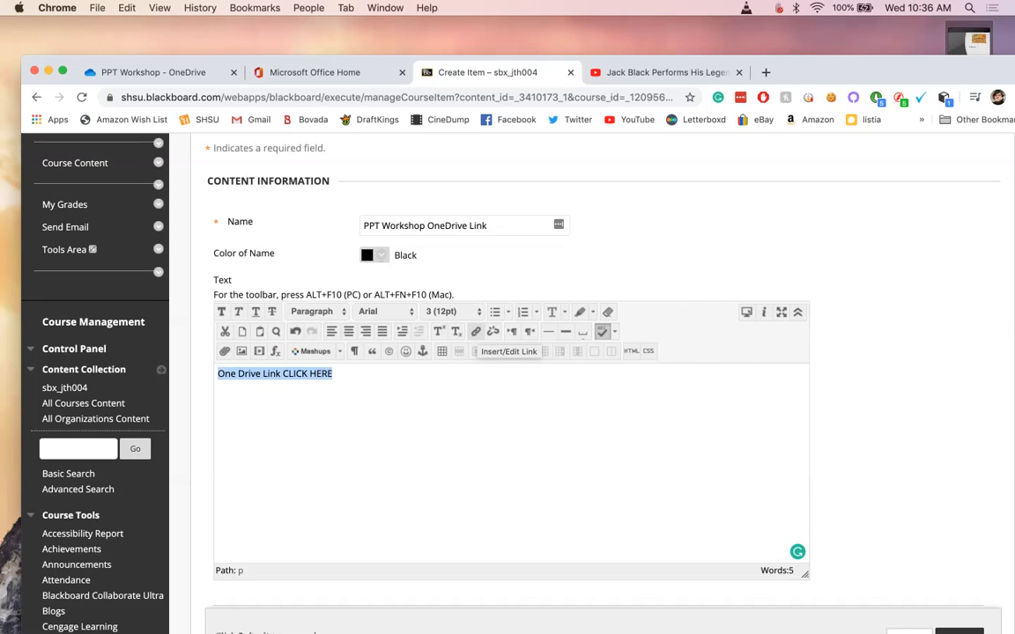
left_click(476, 331)
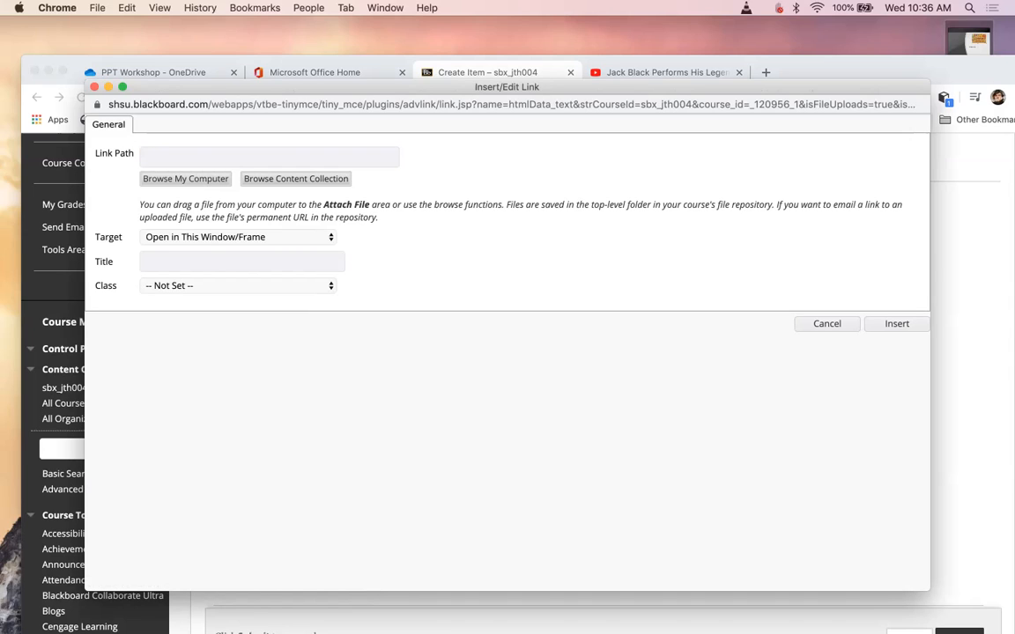
key("super+v")
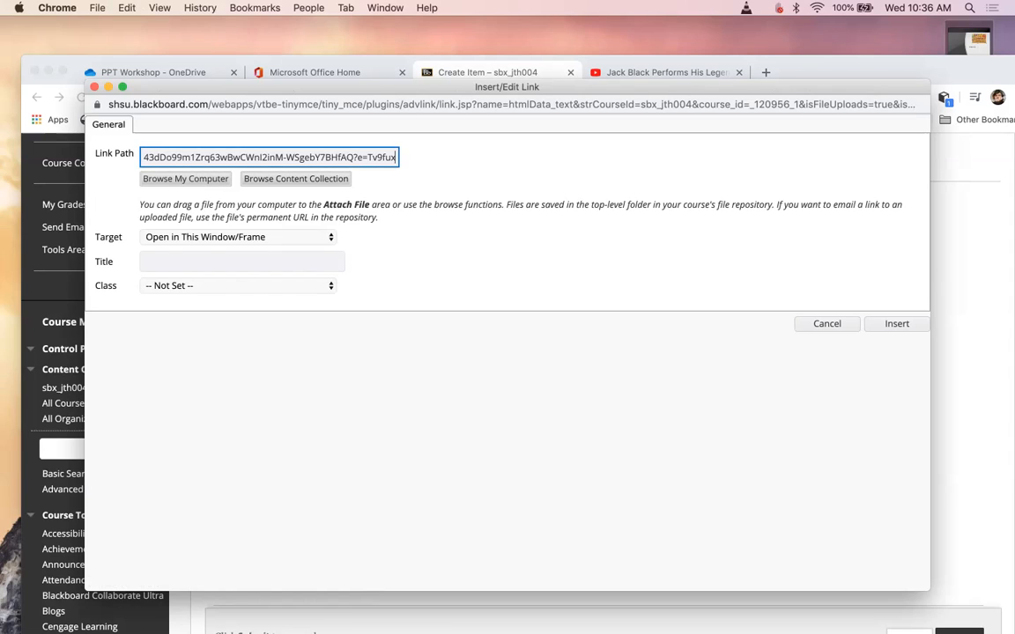
left_click(238, 237)
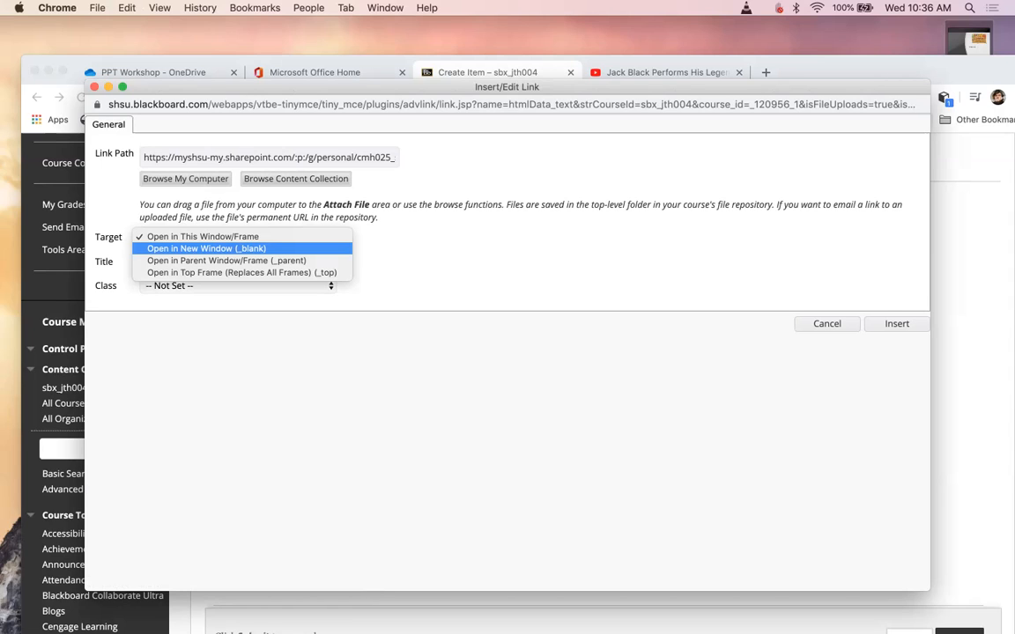
left_click(221, 249)
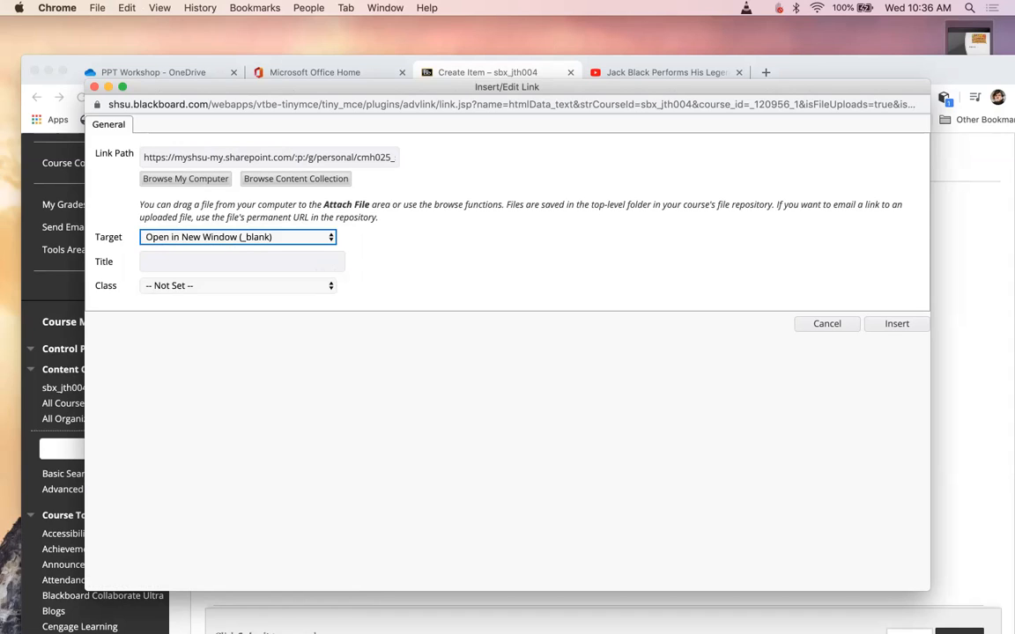
left_click(897, 324)
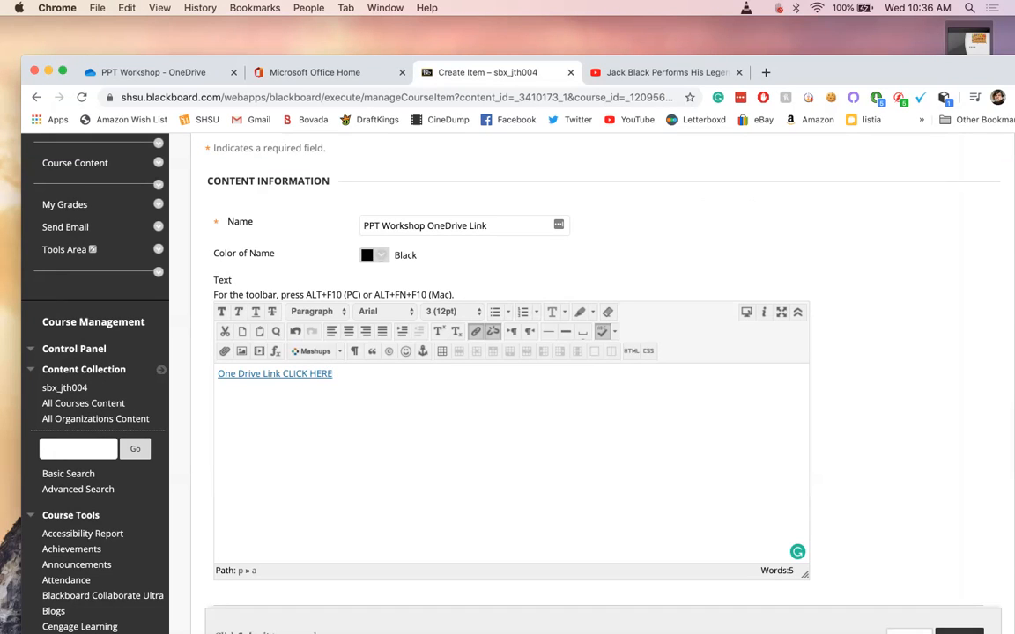
Step: Submit the item with the default standard options and open its "One Drive Link CLICK HERE" hyperlink from Course Content to test it
scroll(591, 379, "down", 10)
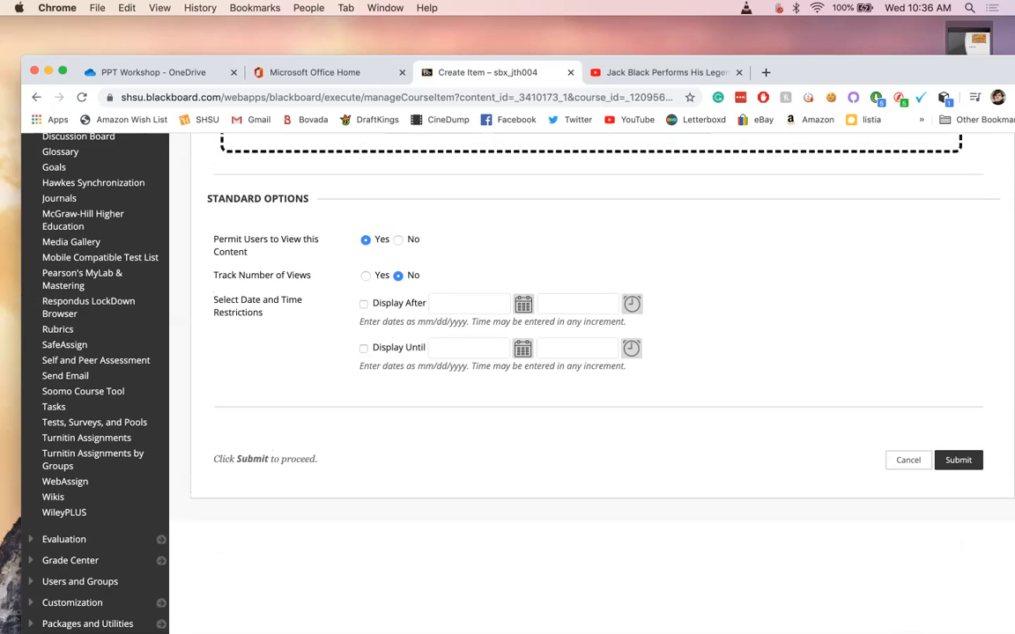
left_click(958, 463)
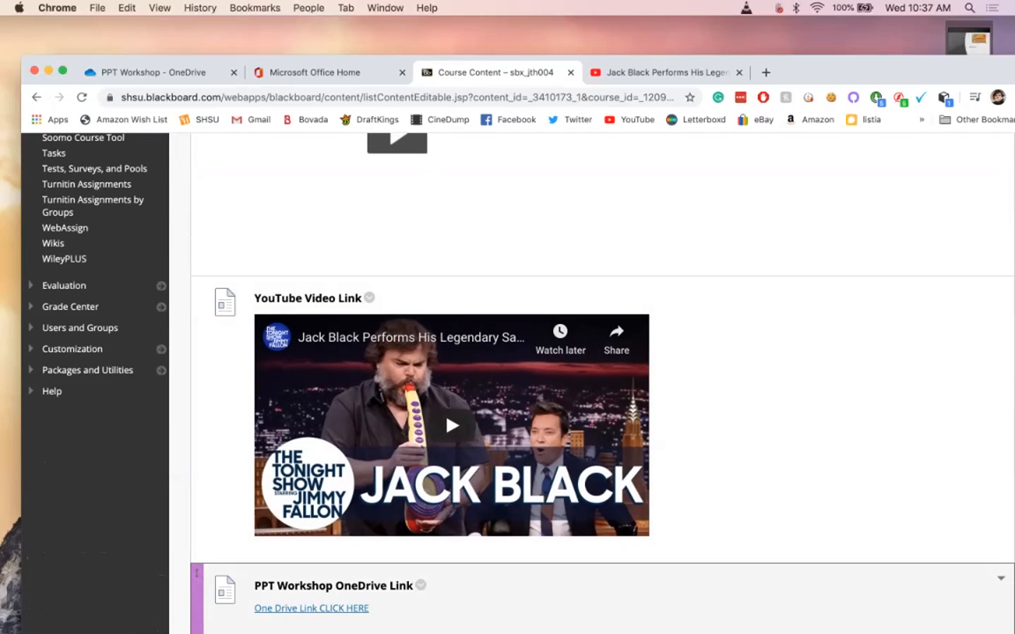
left_click(311, 609)
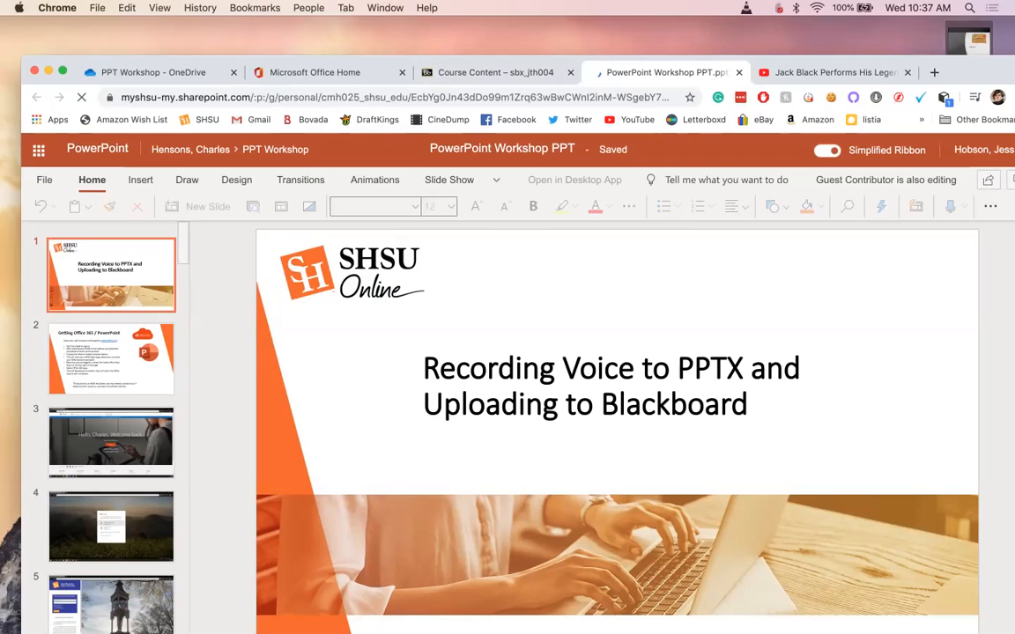
Step: Look through the slide thumbnails of the linked PowerPoint Workshop PPT presentation and return to the first slide
left_click_drag(969, 72, 958, 37)
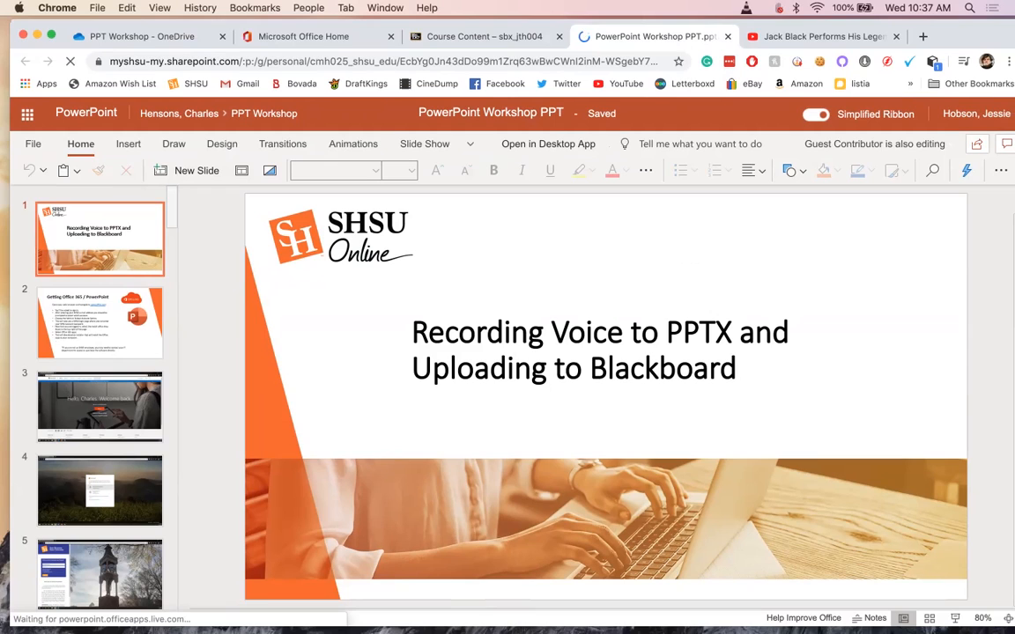
scroll(100, 388, "down", 10)
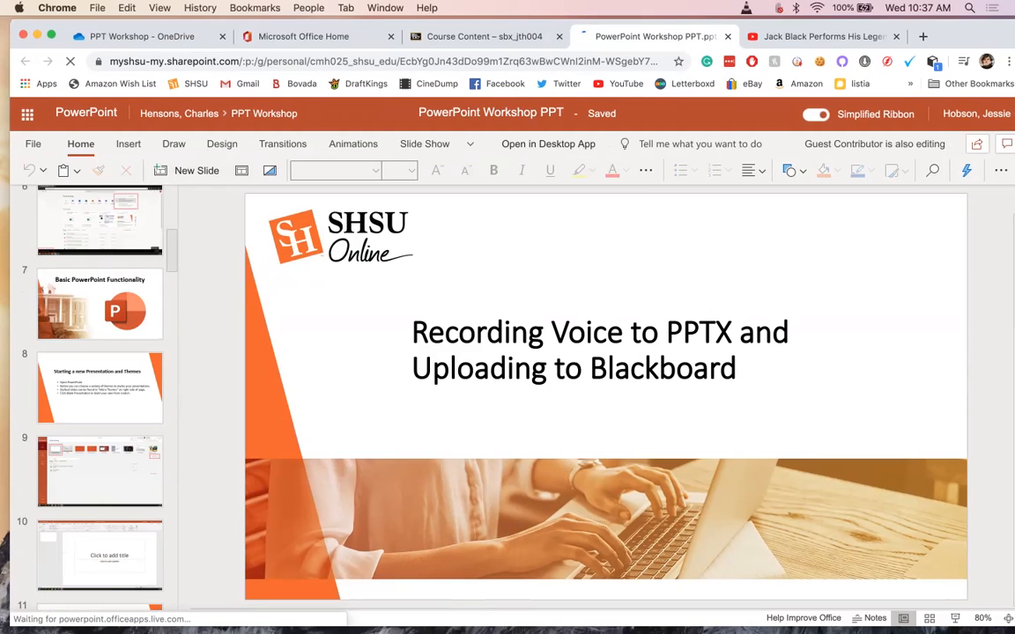
scroll(99, 387, "down", 7)
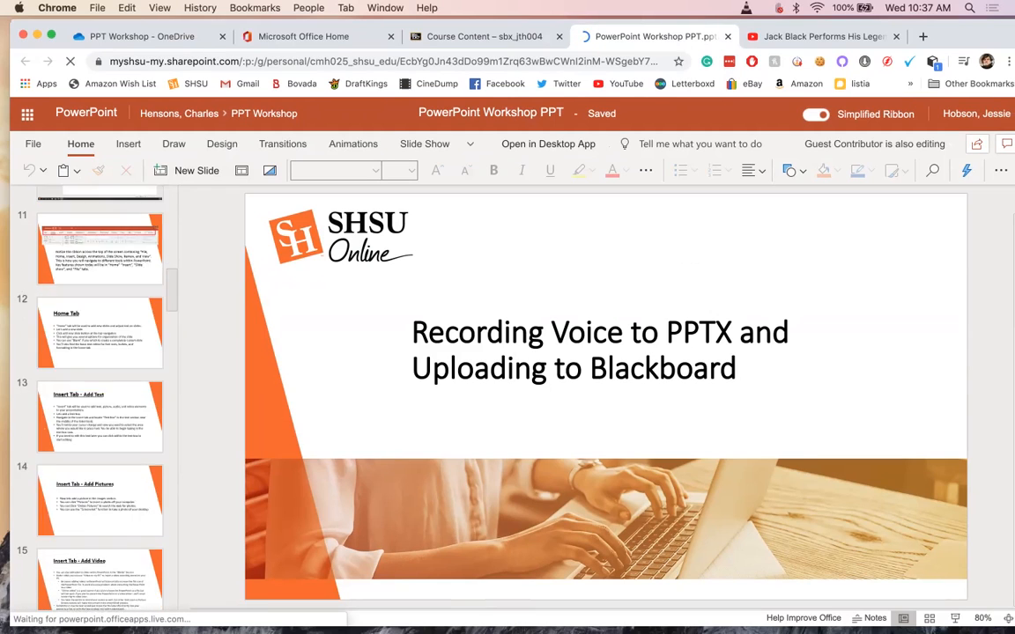
scroll(100, 388, "up", 8)
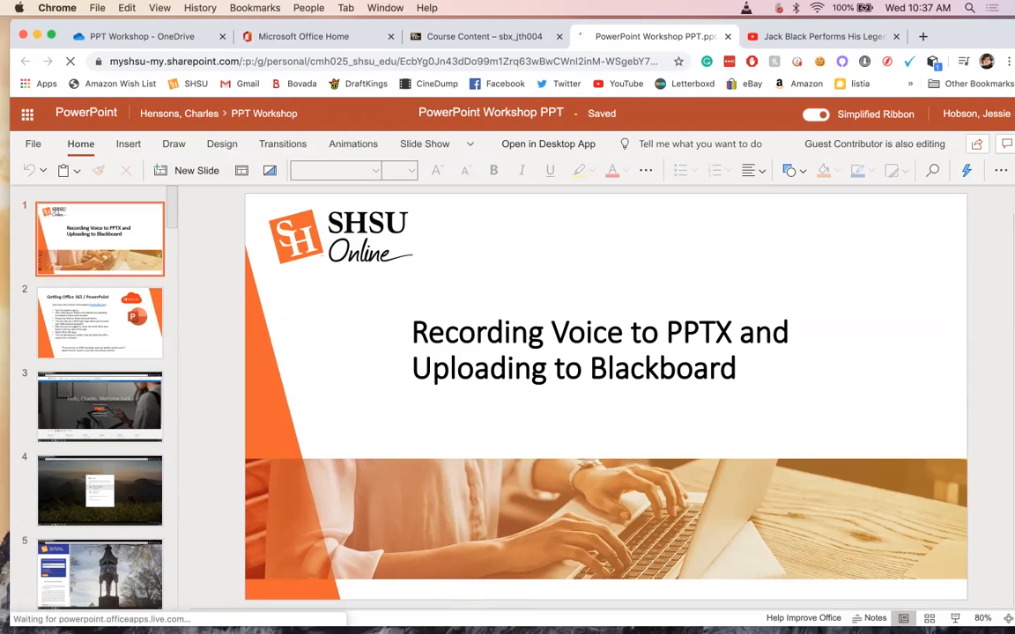
left_click_drag(965, 37, 964, 90)
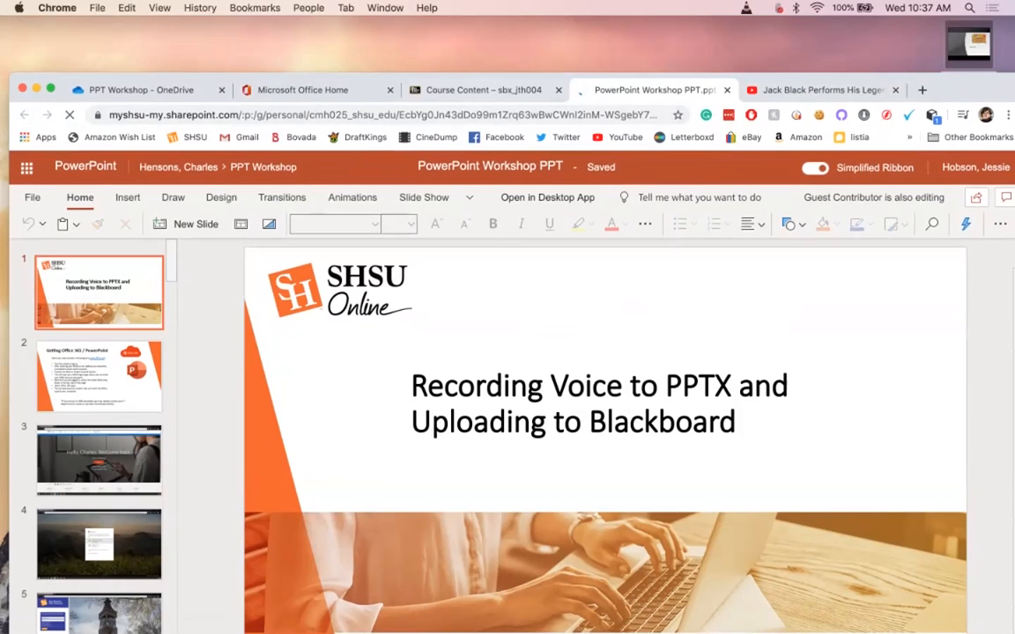
Step: Return to Blackboard's Course Content page and create a new content item named "Kaltura Video"
left_click(493, 90)
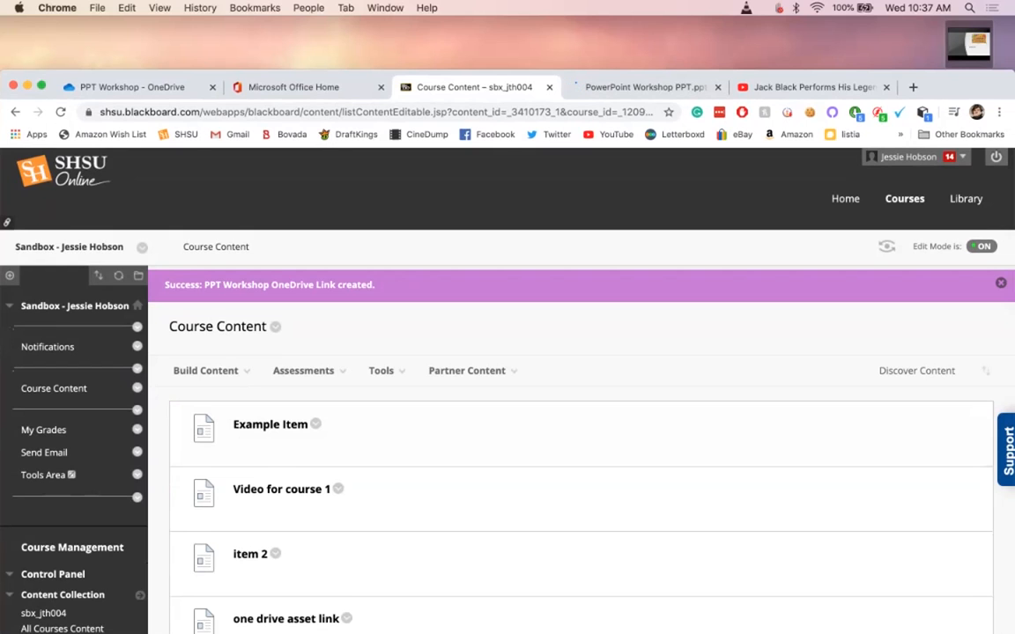
left_click_drag(960, 87, 961, 46)
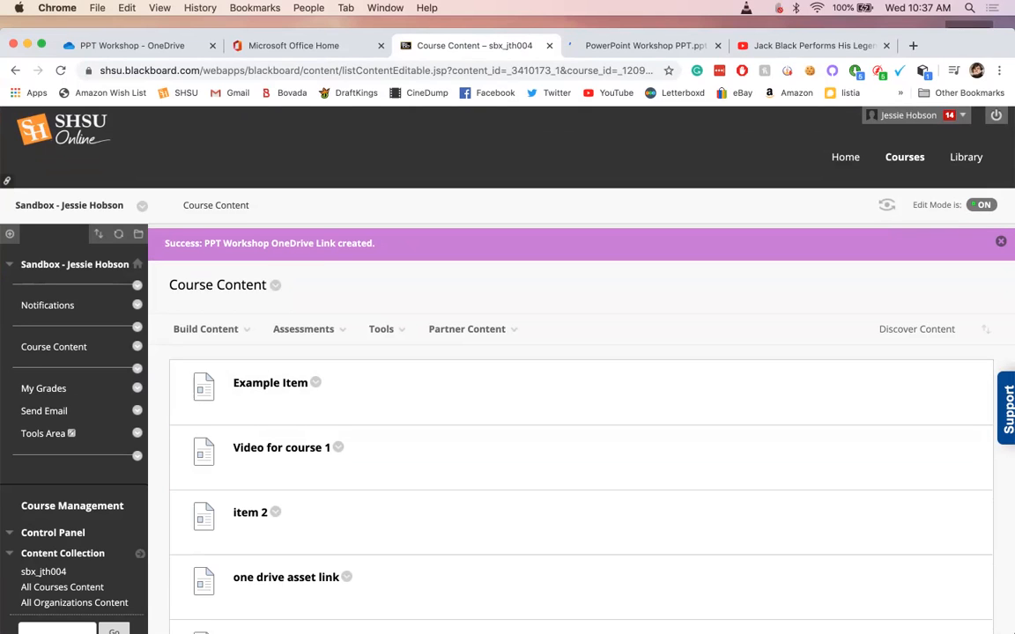
mouse_move(207, 328)
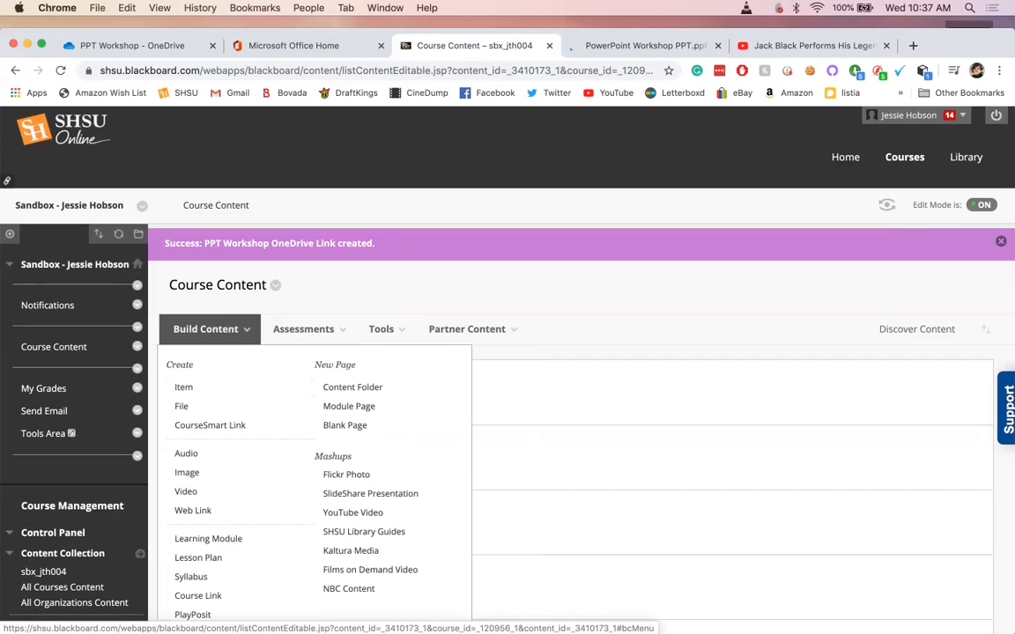
left_click(190, 387)
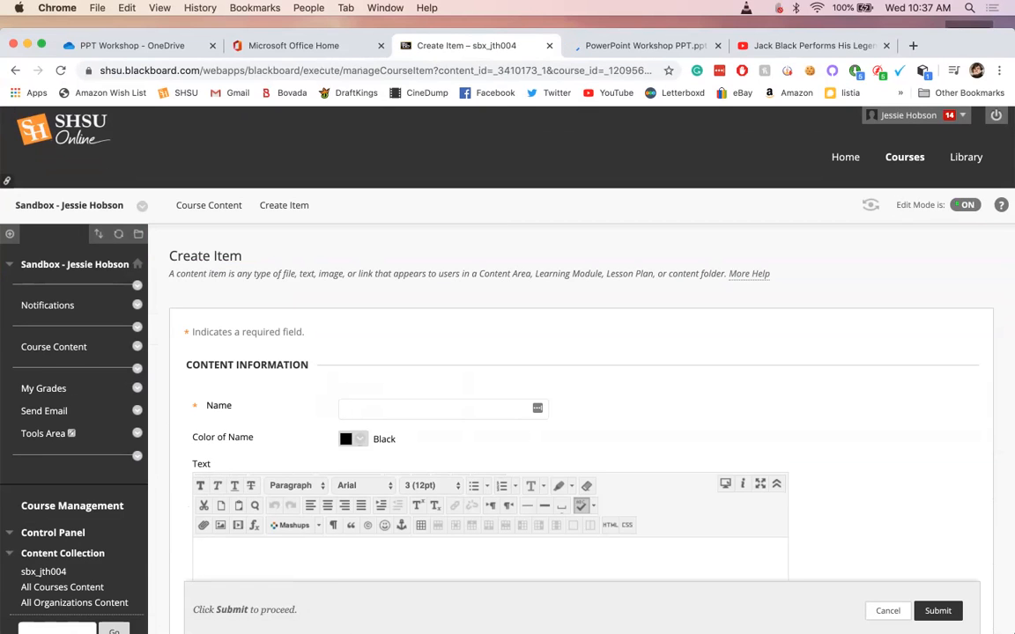
type("Kaltura Video")
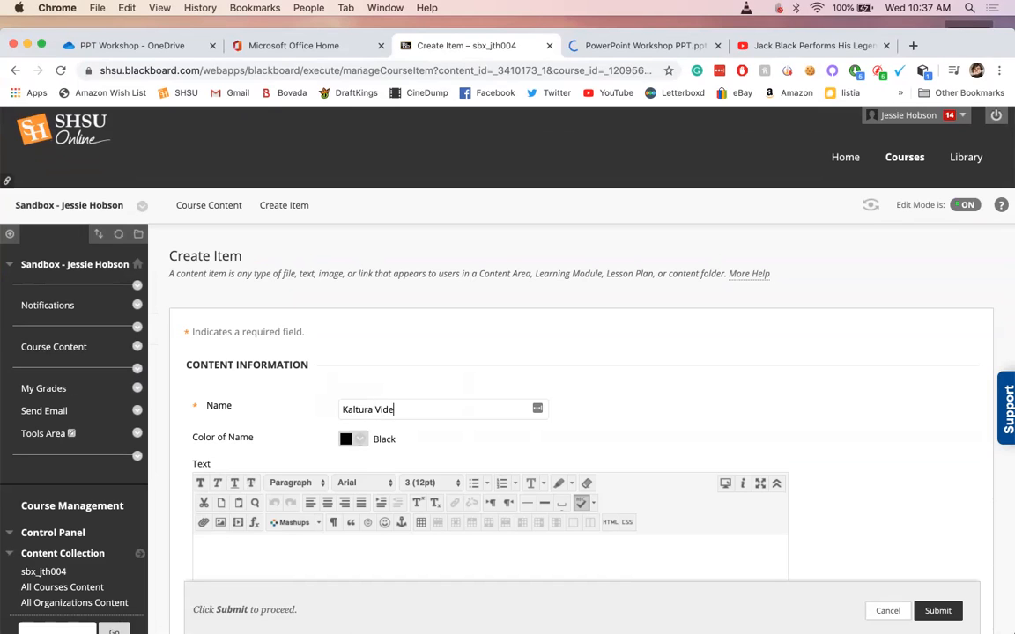
Step: Embed "Summer Ppt Video" from My Media in the item's text as a Kaltura Media mashup
scroll(508, 353, "down", 5)
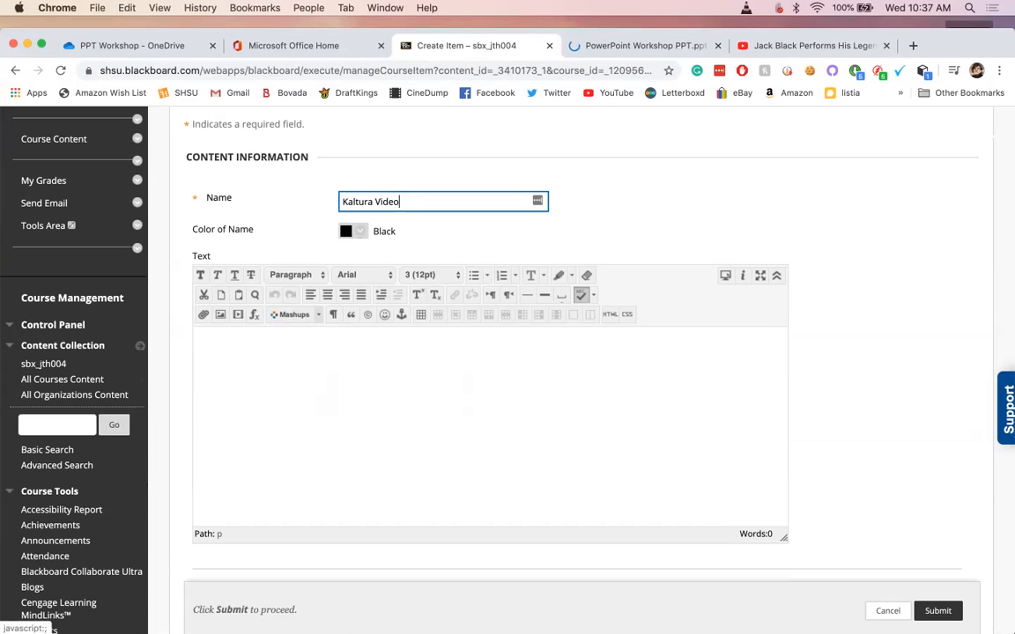
left_click(294, 314)
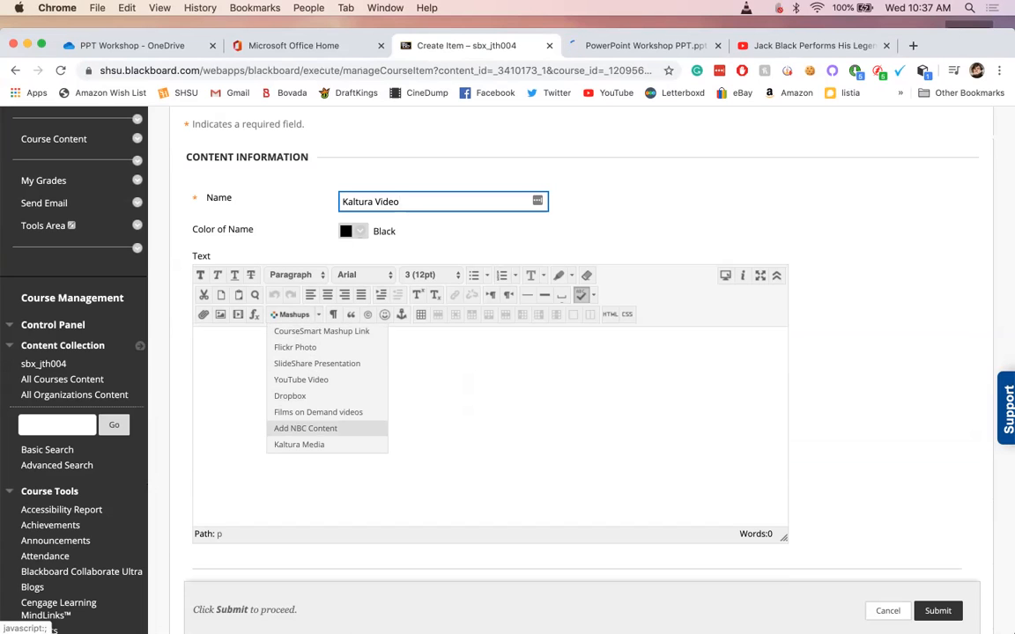
left_click(300, 444)
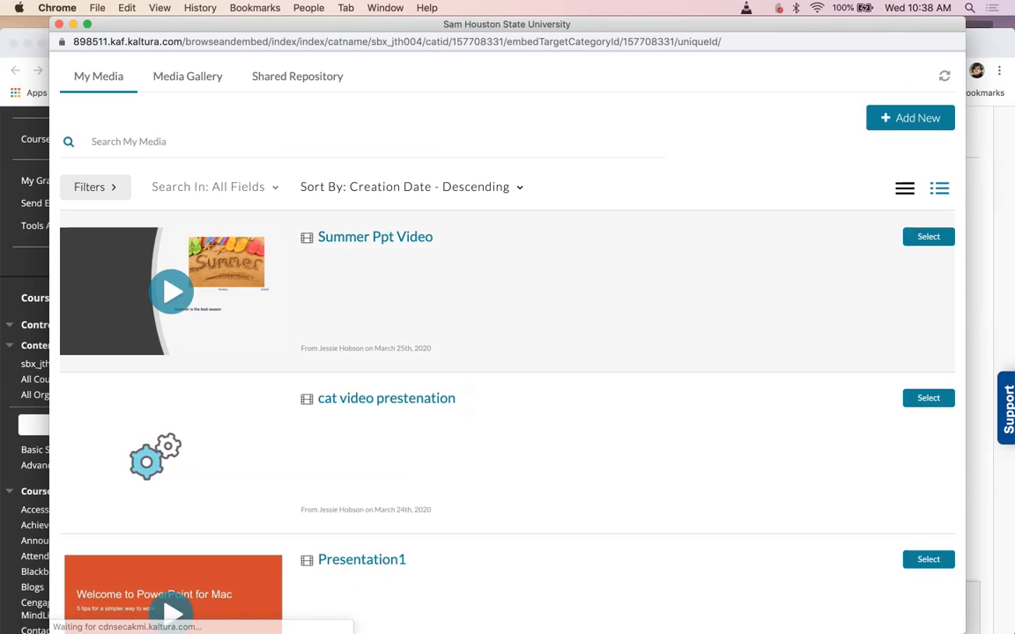
left_click(929, 237)
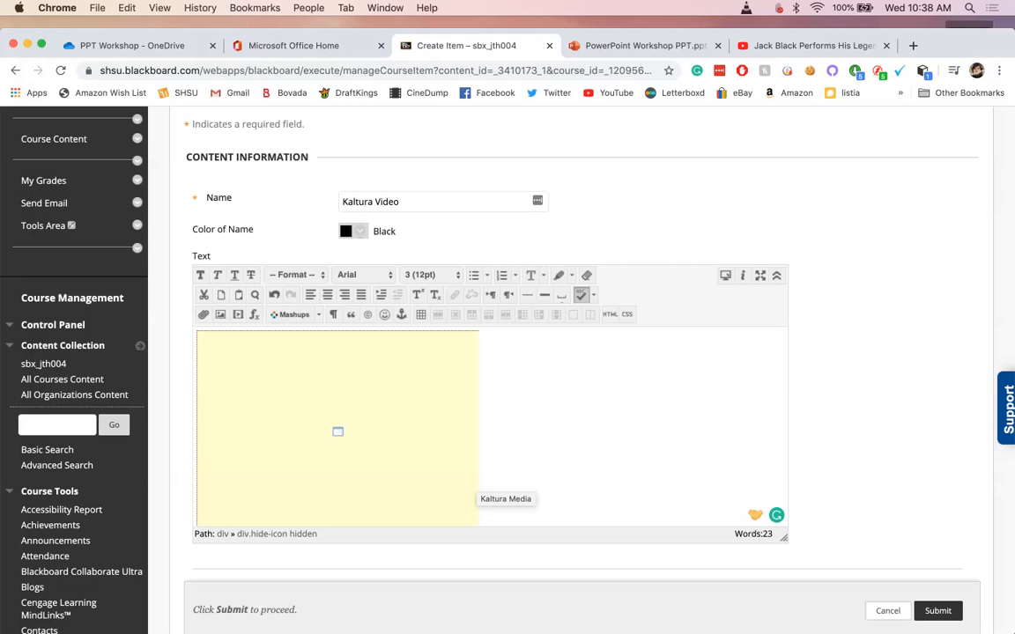
Step: Submit the Kaltura Video item with the default standard options and check its embedded video in Course Content
scroll(498, 485, "down", 8)
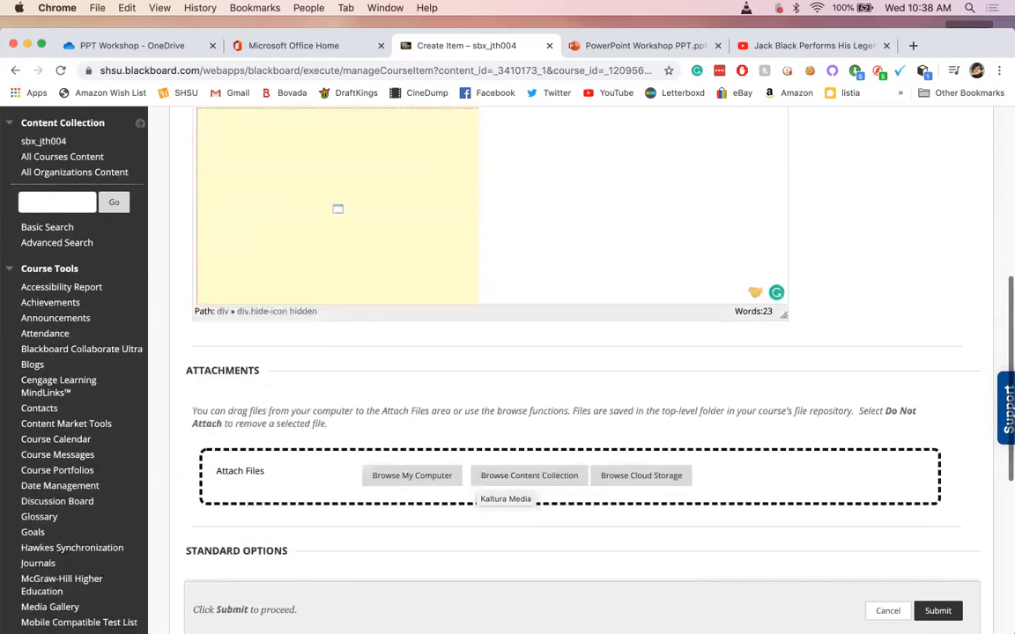
scroll(497, 484, "down", 6)
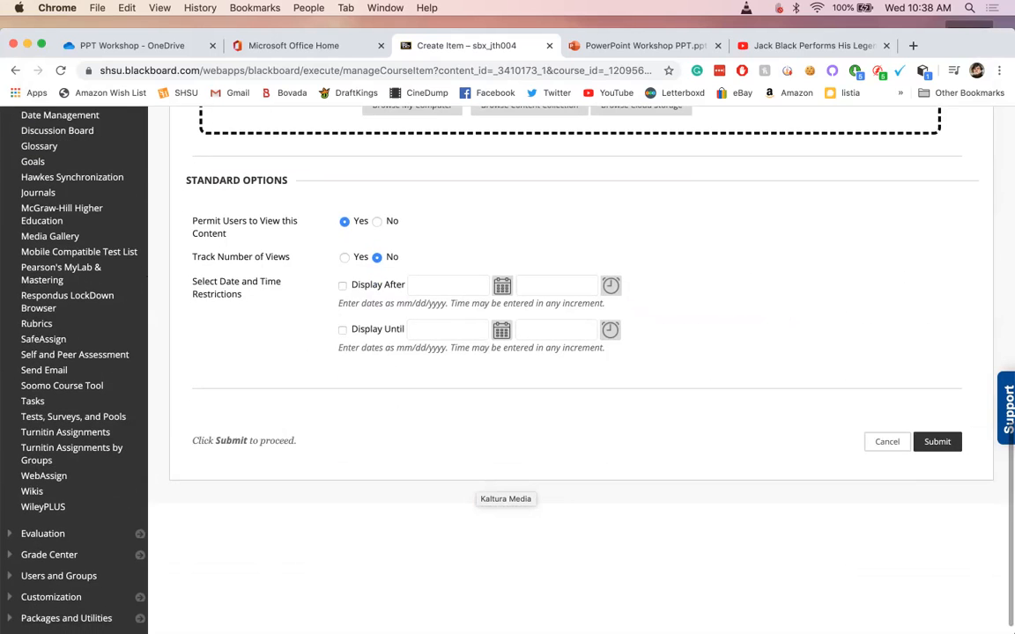
left_click(938, 443)
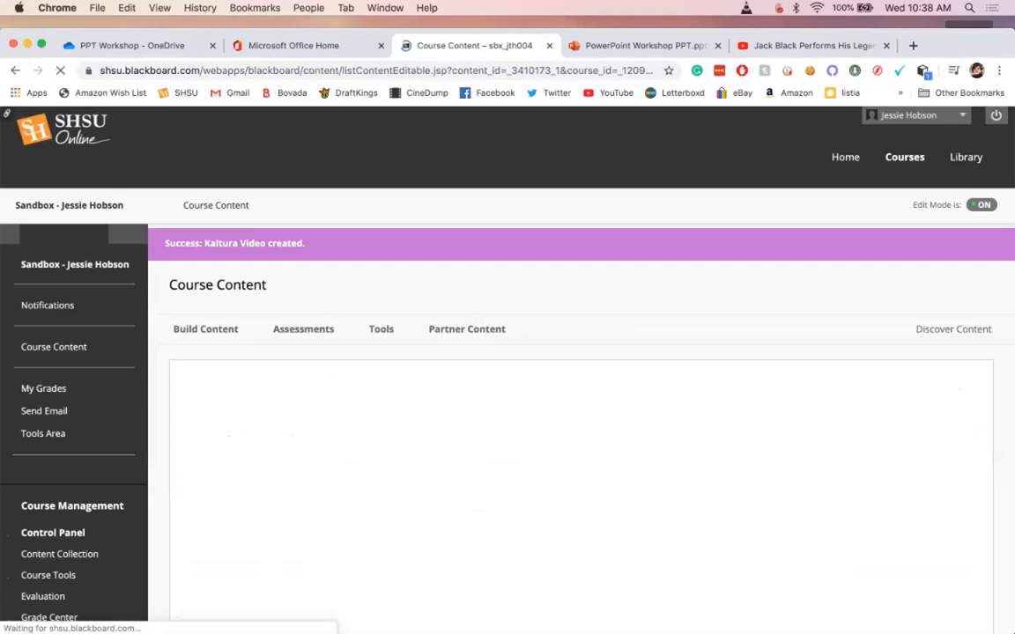
scroll(582, 370, "down", 20)
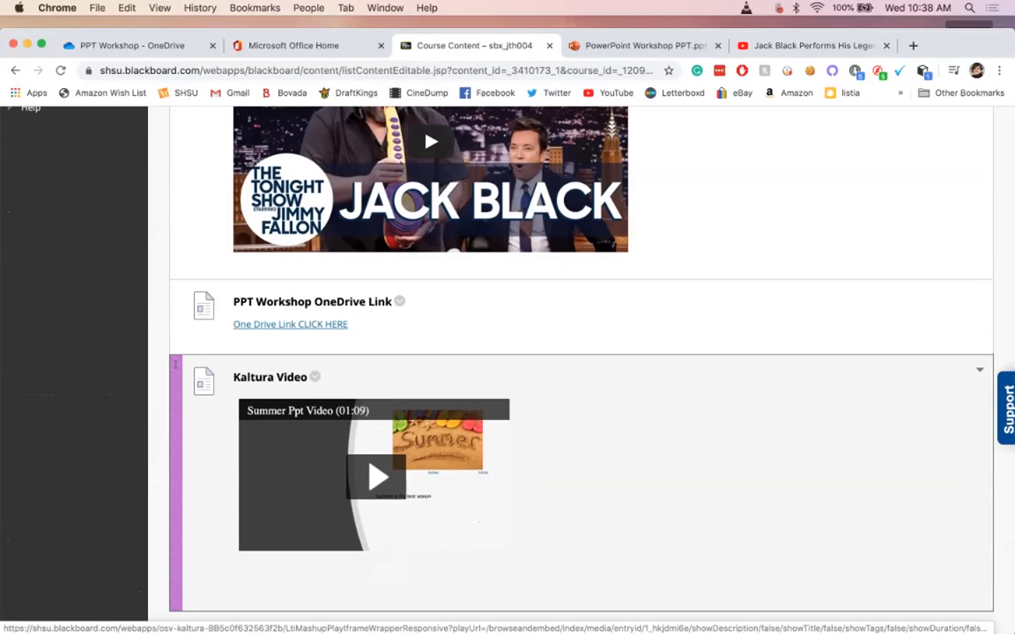
scroll(370, 401, "up", 5)
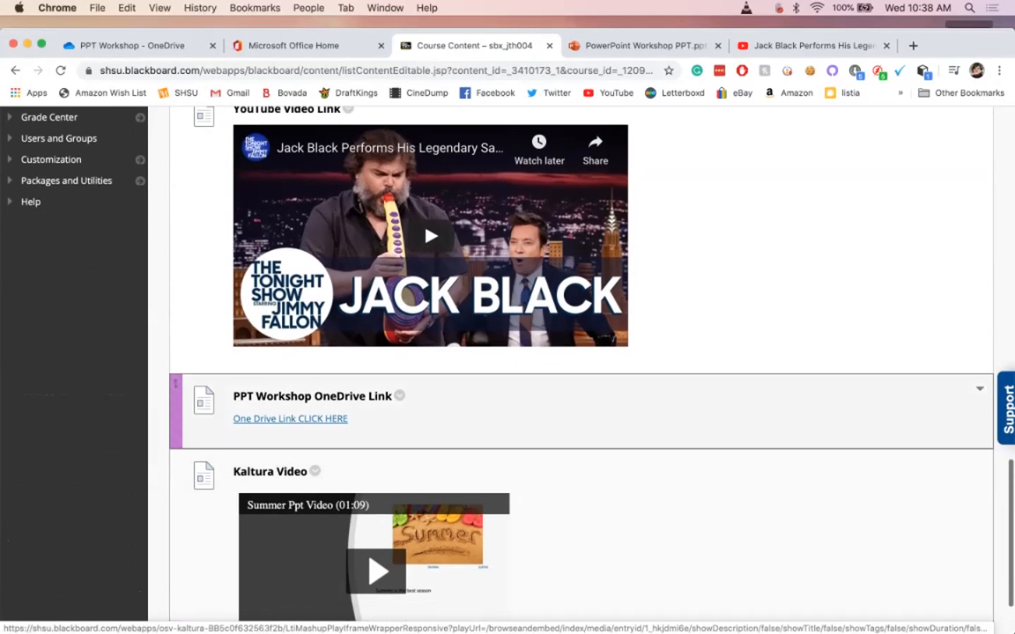
scroll(582, 318, "down", 3)
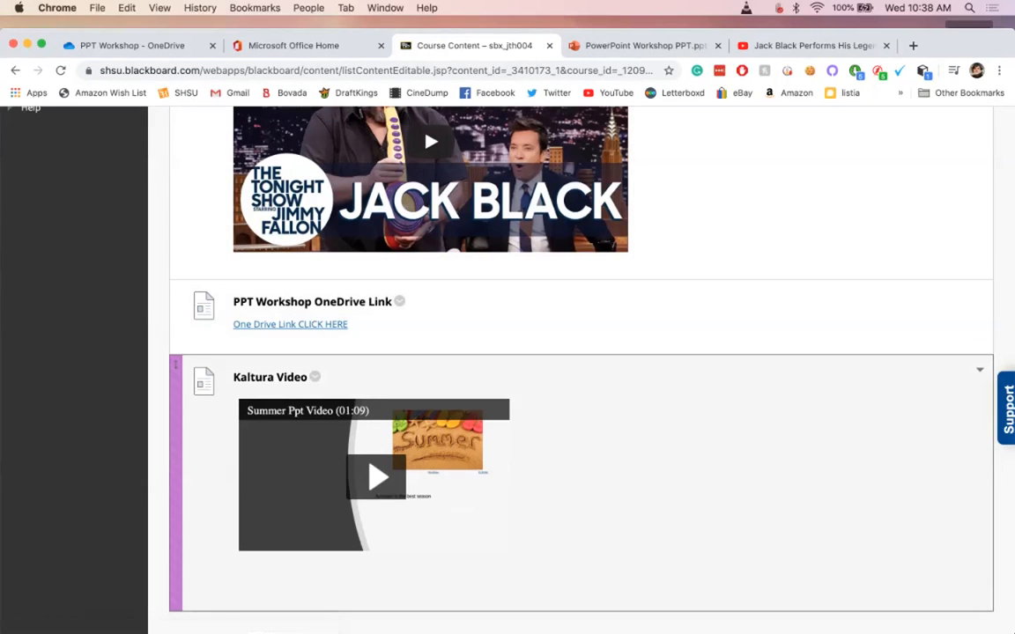
scroll(582, 370, "up", 15)
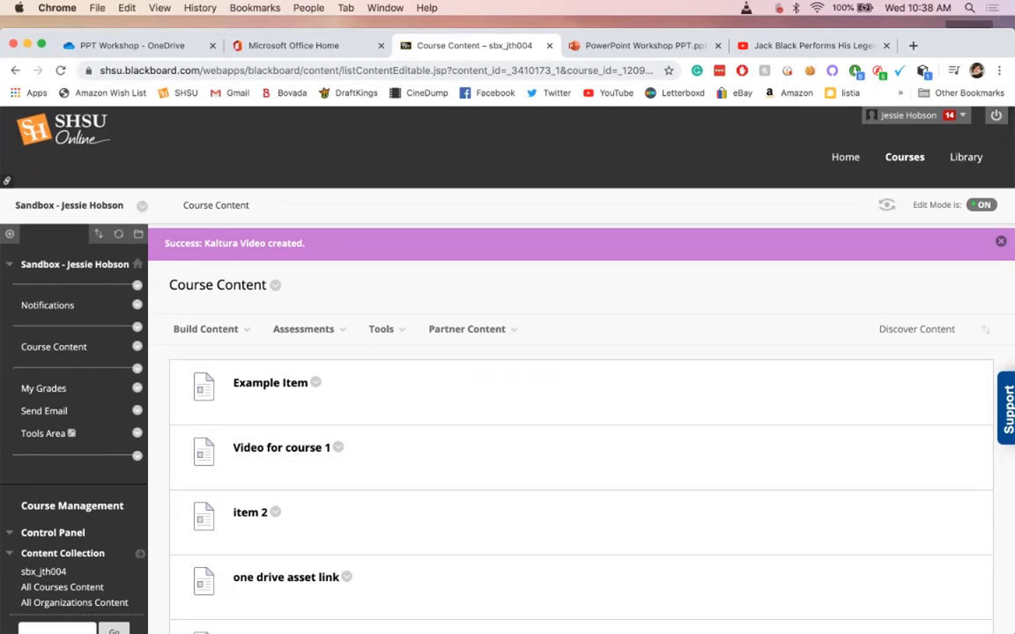
left_click(294, 45)
left_click(474, 45)
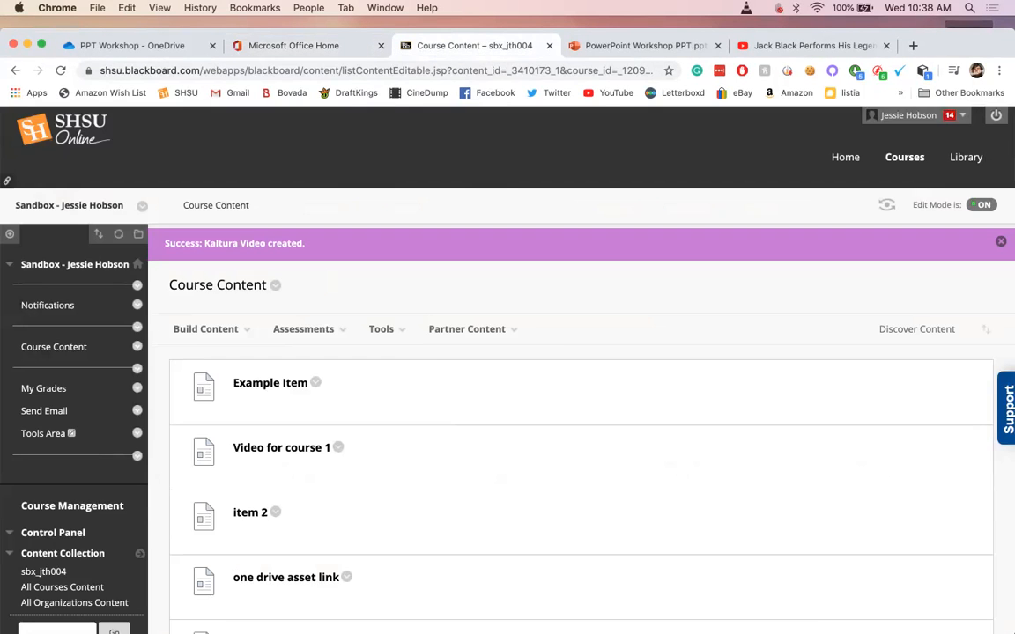
left_click(643, 45)
left_click(811, 45)
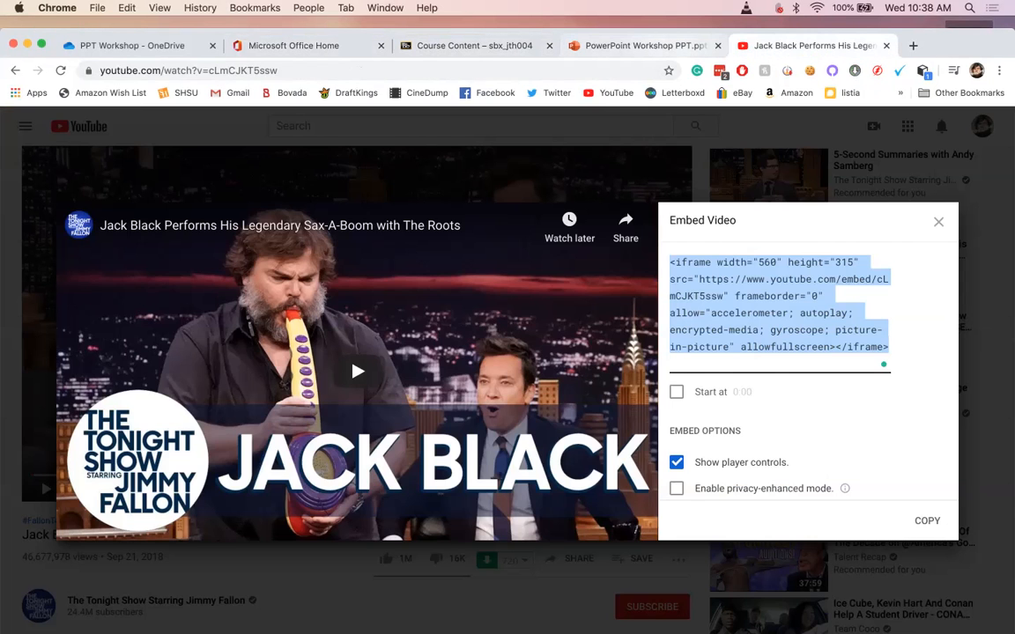
left_click(643, 45)
left_click(293, 45)
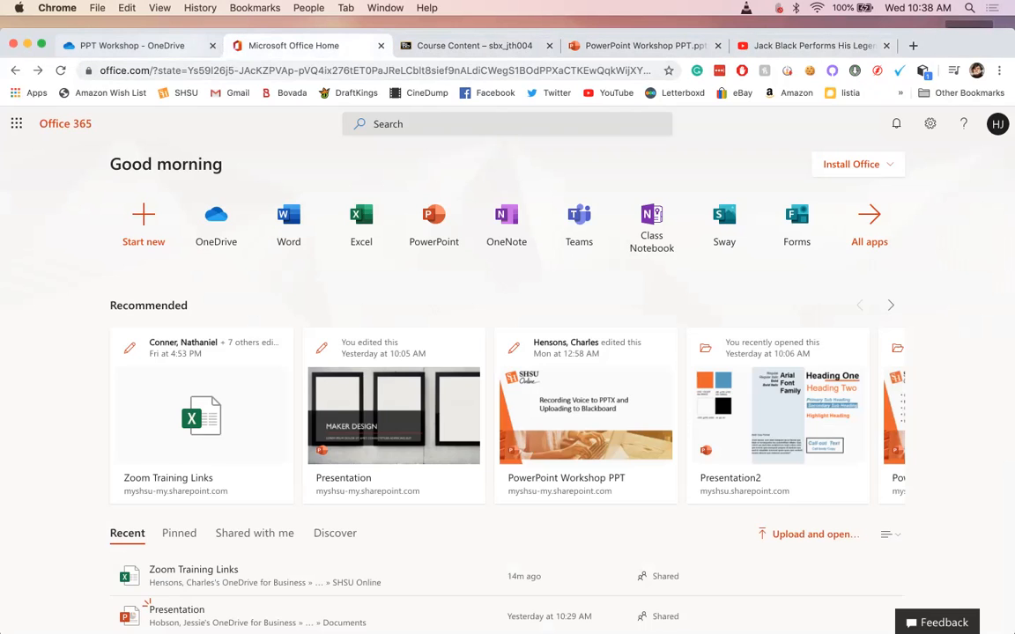
left_click(132, 45)
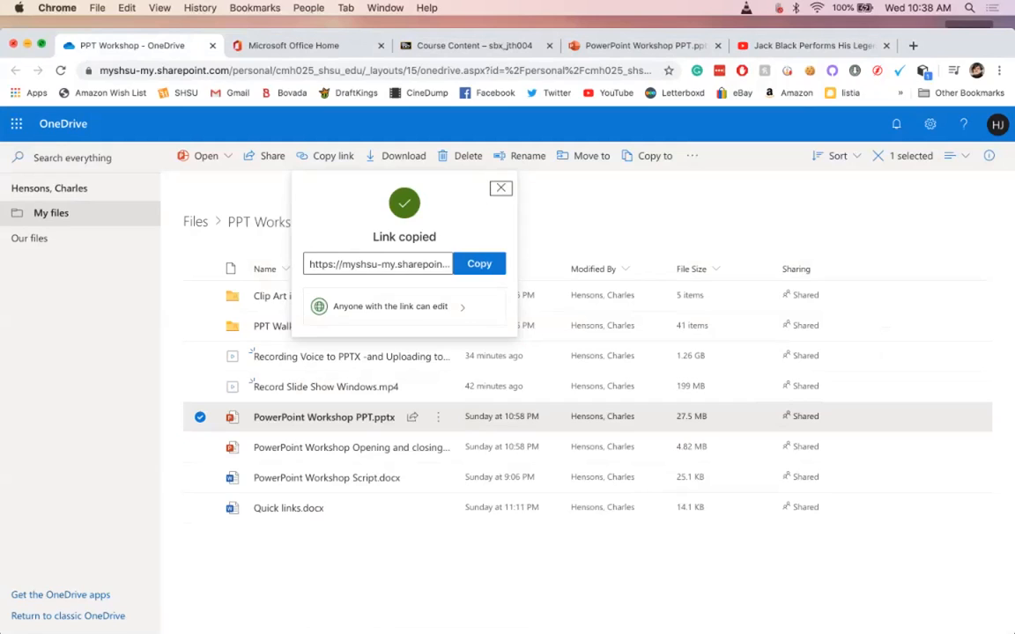
Step: Switch to PowerPoint by opening the PowerPoint Workshop PPT.pptx file in Work > OneDrive_1_3-23-2020, and go to slide 50
left_click(27, 44)
mouse_move(410, 608)
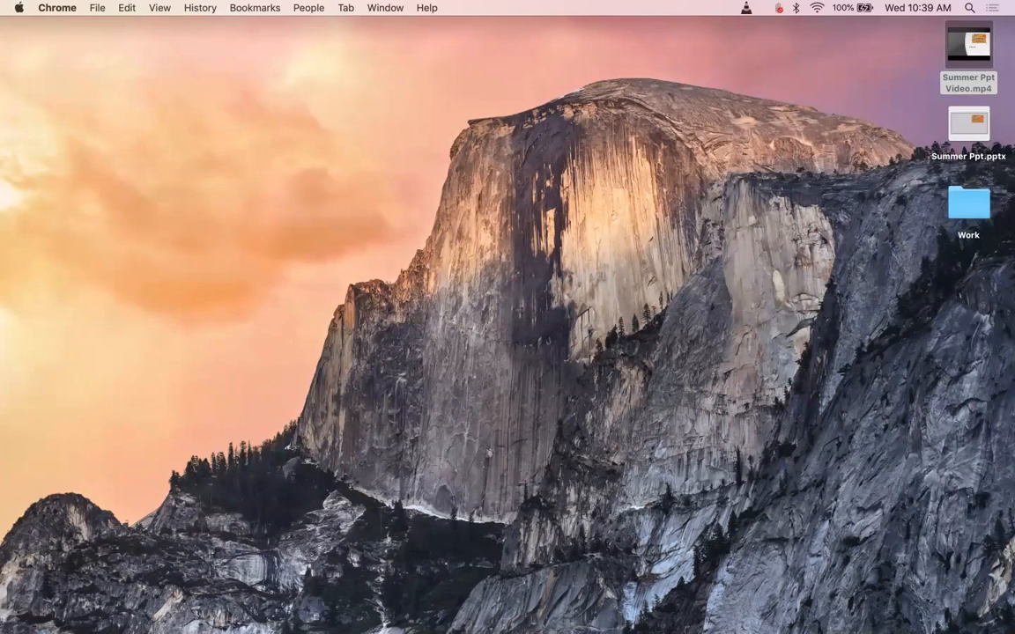
double_click(968, 203)
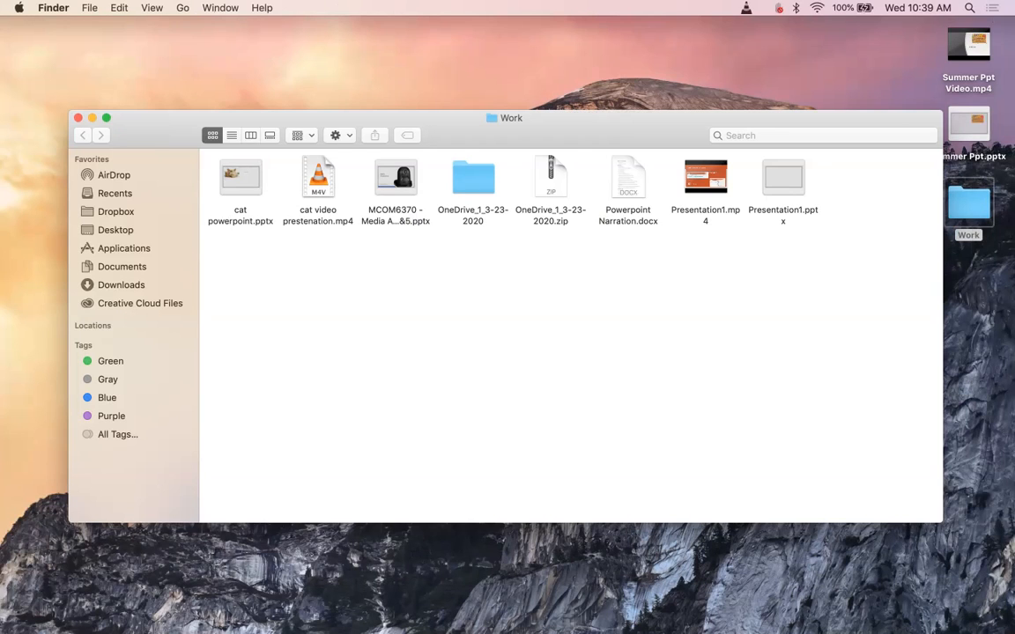
double_click(473, 179)
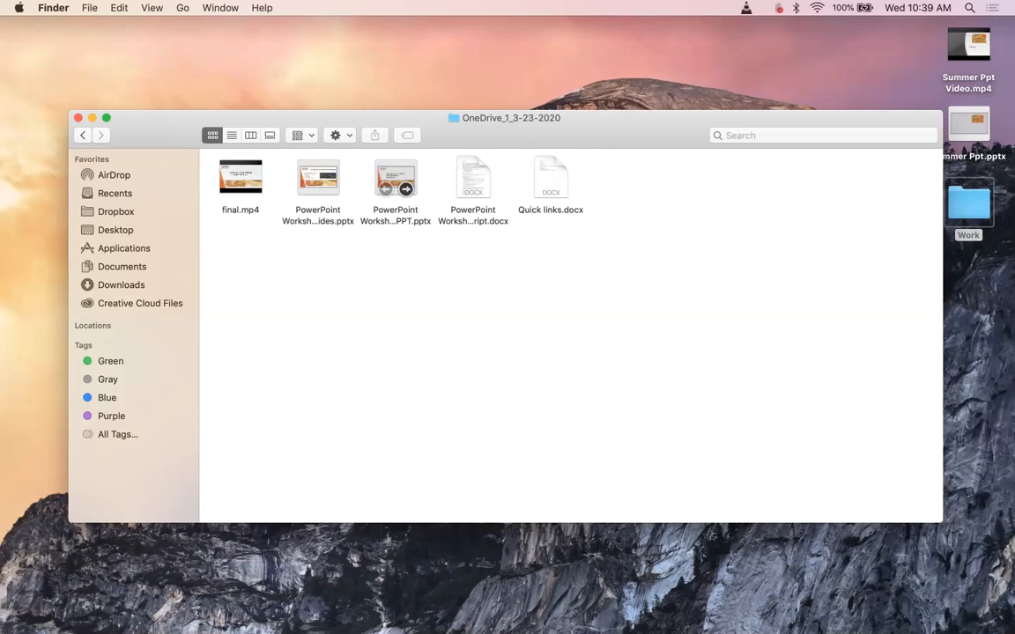
left_click(395, 179)
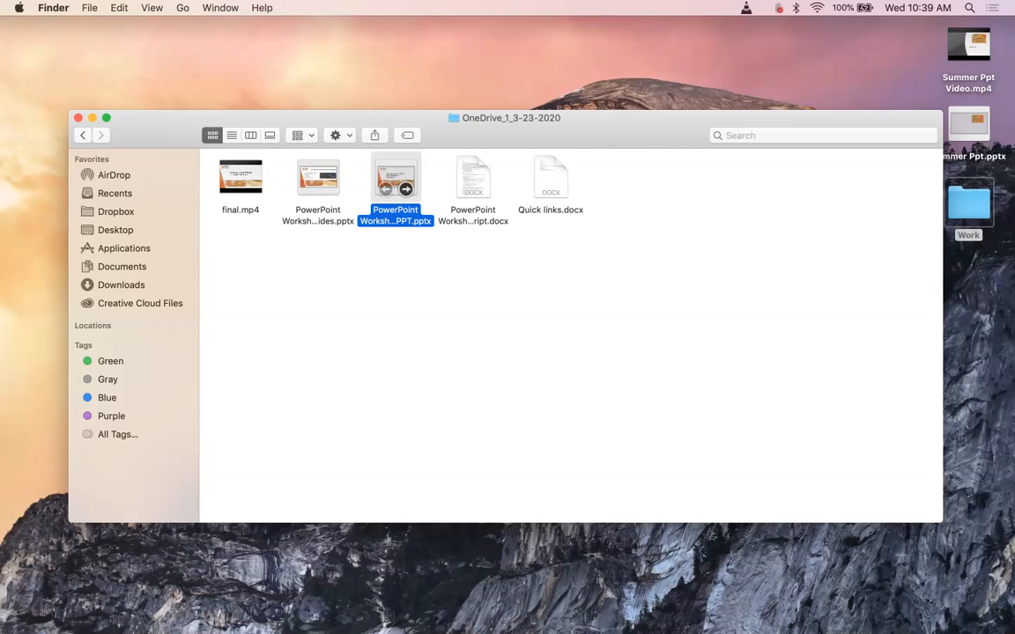
double_click(395, 179)
scroll(72, 494, "down", 20)
left_click(73, 581)
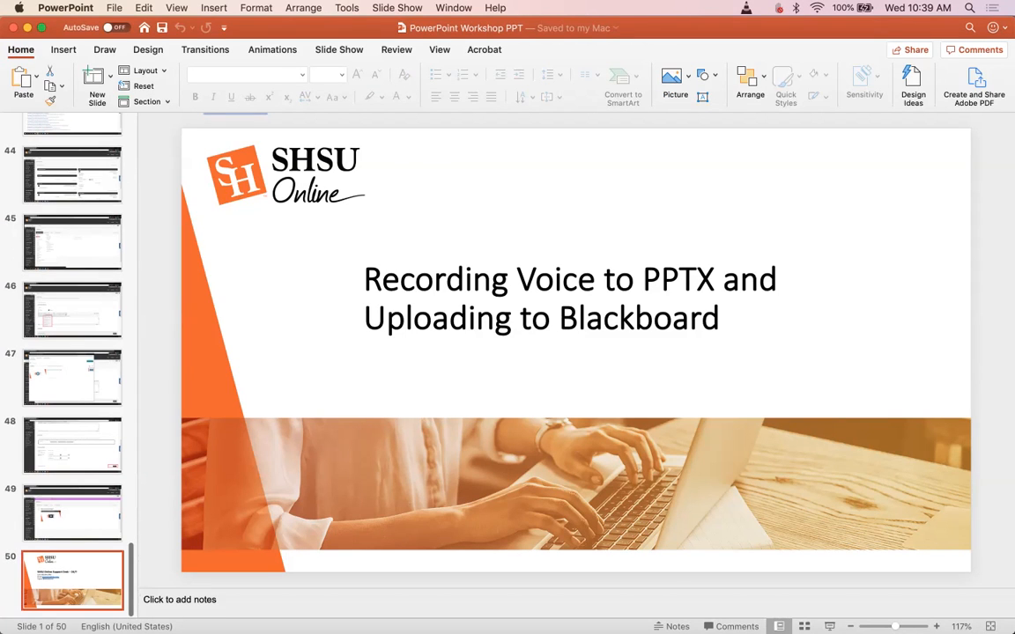